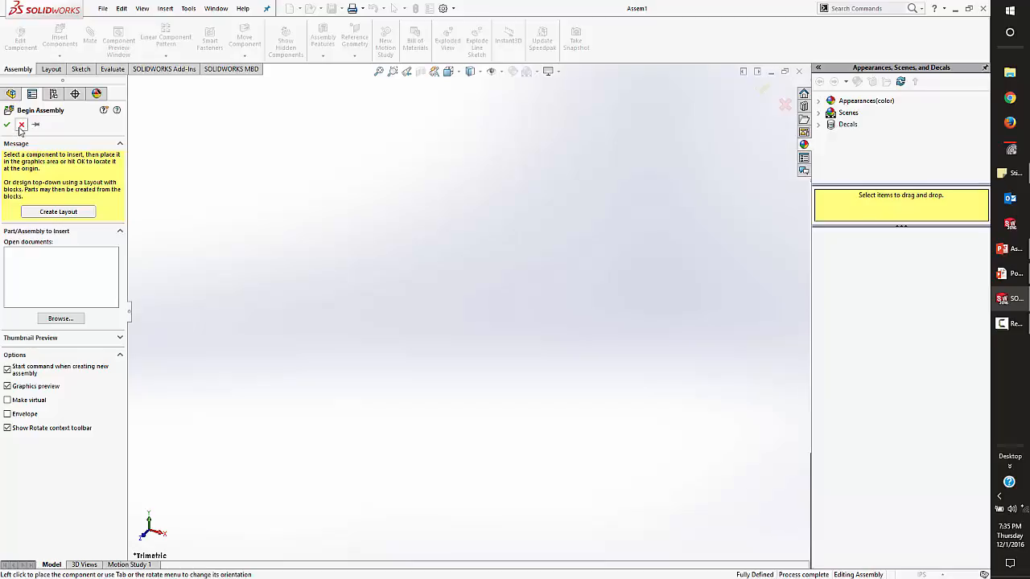
Browse in File Explorer to the LEGO folder under Personal\Personal on New Volume (E:).
left_click(1010, 72)
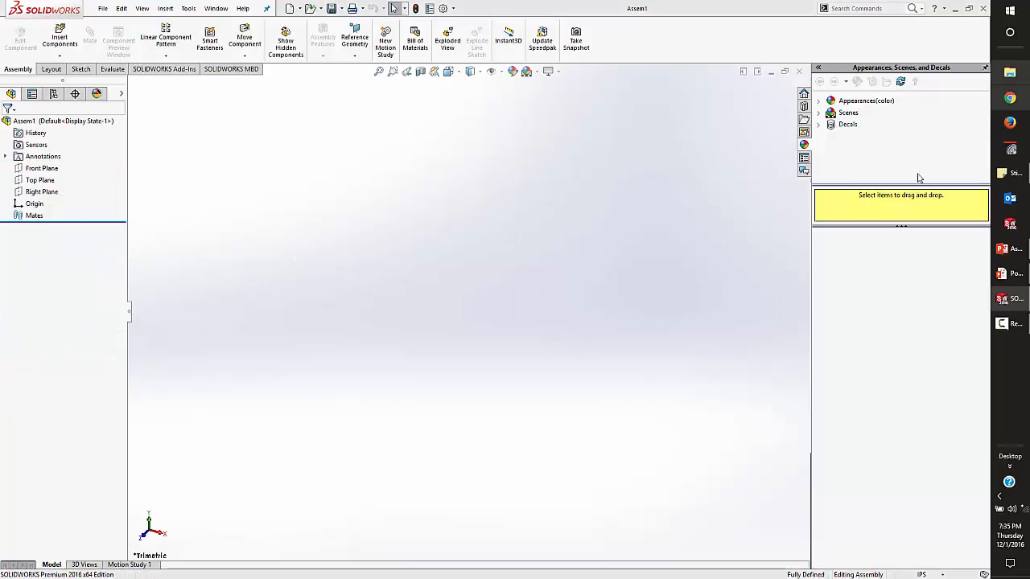
scroll(242, 346, "down", 3)
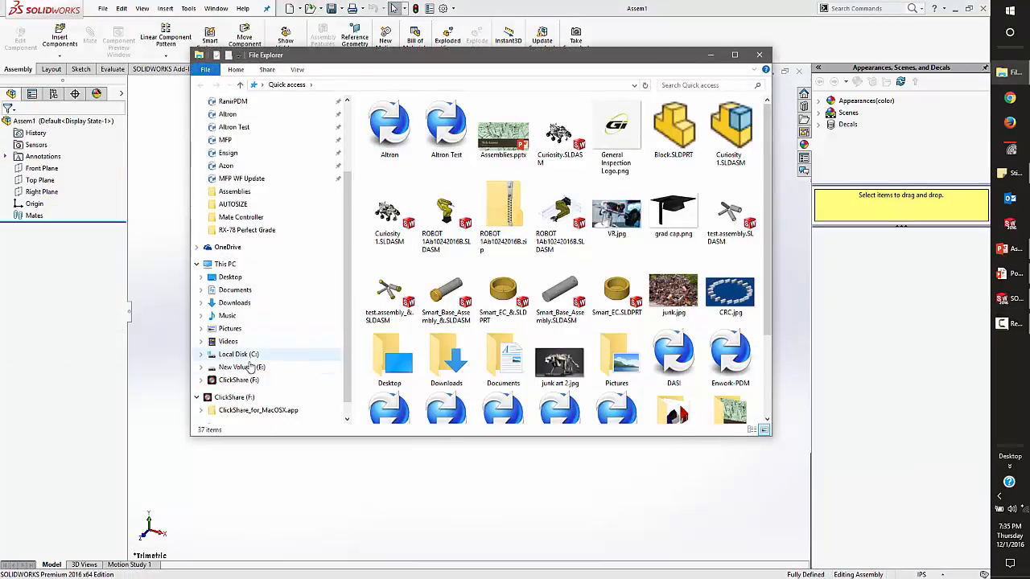
left_click(242, 368)
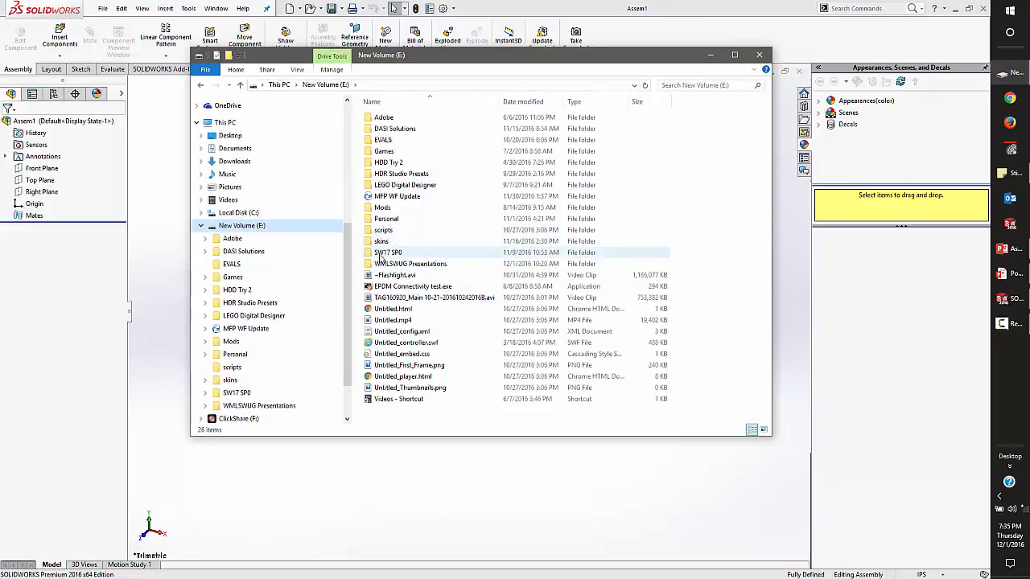
double_click(385, 219)
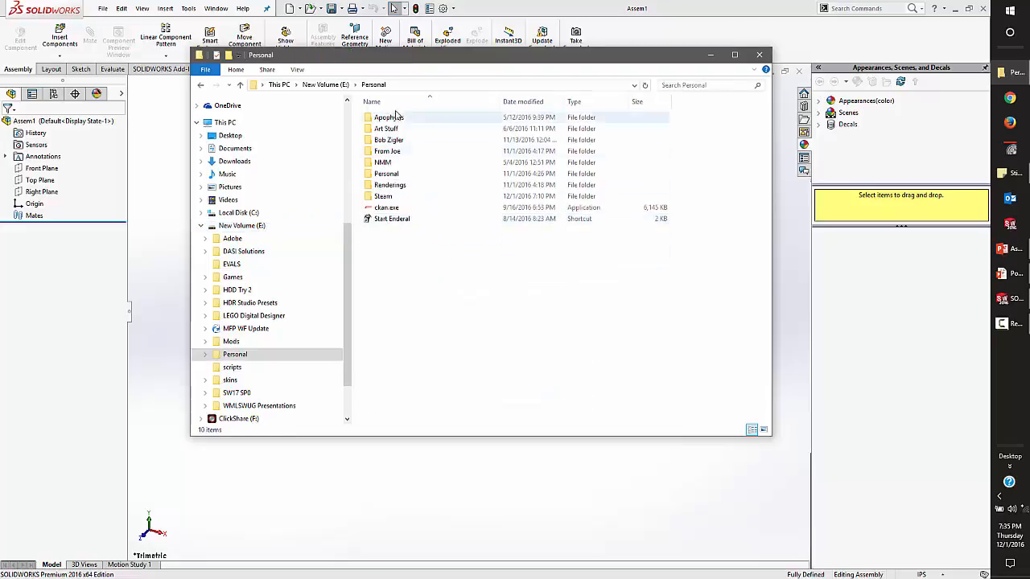
double_click(385, 174)
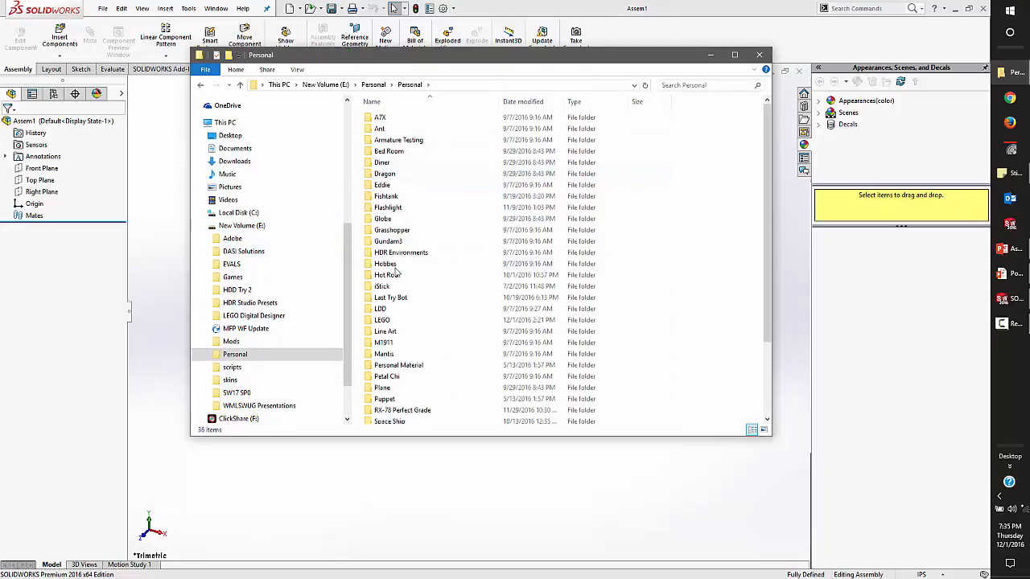
double_click(382, 320)
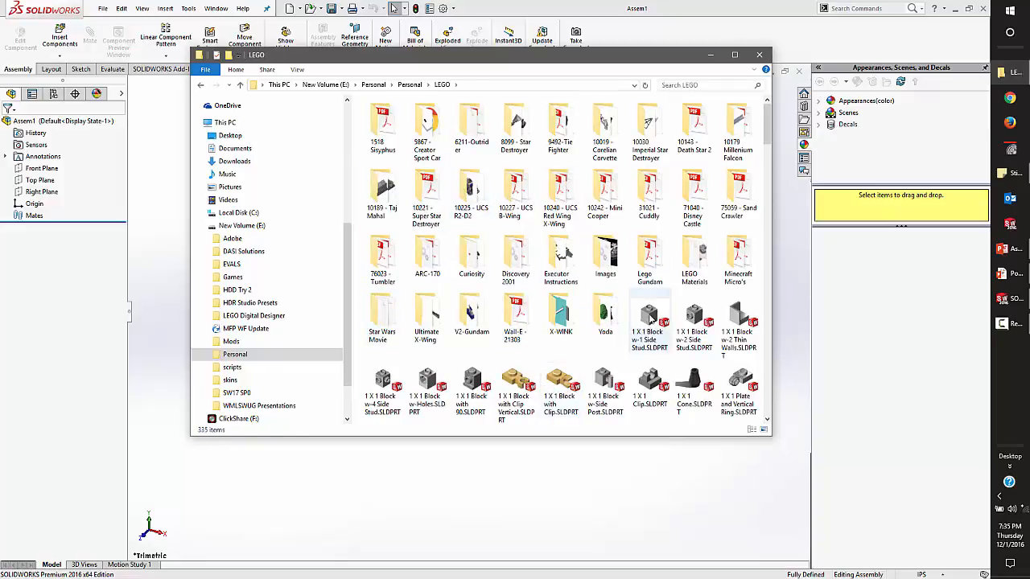
Insert the part 1 X 1 Block w-1 Side Stud.SLDPRT from the LEGO folder into the assembly.
left_click(648, 322)
left_click_drag(566, 61, 776, 66)
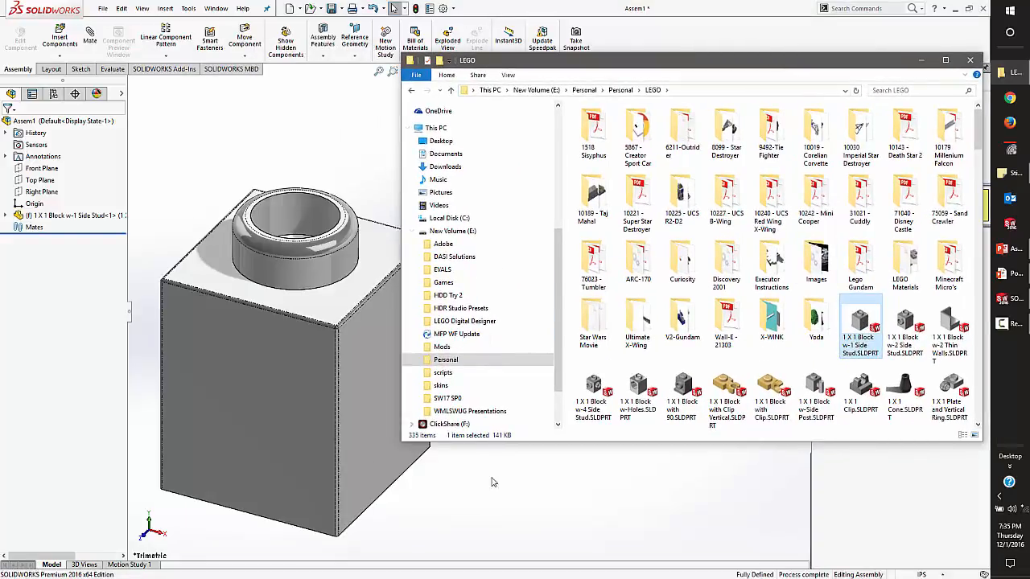
left_click(476, 467)
Create a second copy of the 1 X 1 side-stud block and position it just above the first block.
left_click_drag(369, 341, 656, 211, "ctrl")
scroll(442, 303, "up", 3)
middle_click_drag(442, 303, 613, 342)
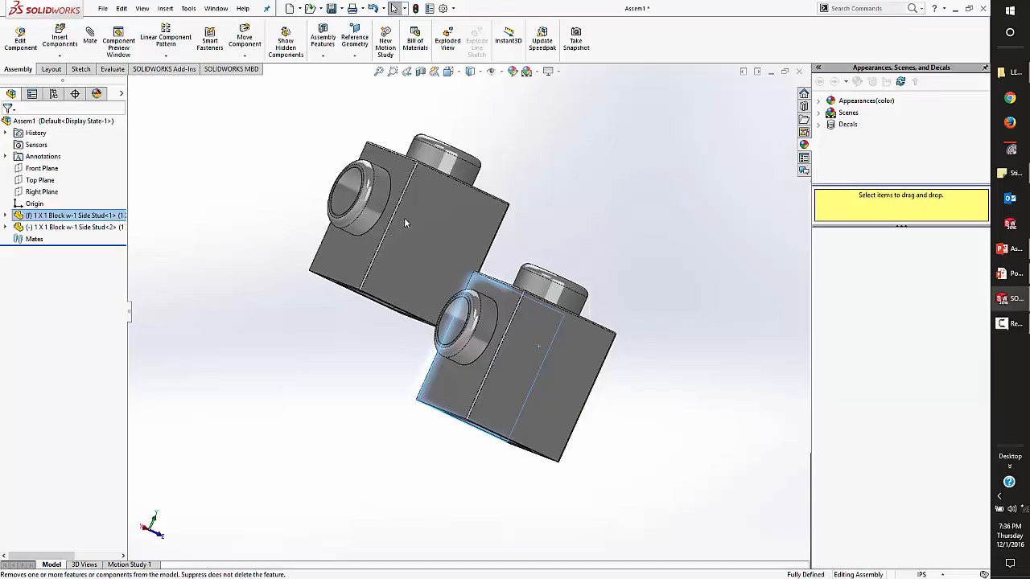
left_click(541, 373)
left_click_drag(428, 248, 608, 224)
left_click(354, 198)
Add a concentric mate between the cylindrical top studs of the upper and lower blocks.
left_click(90, 37)
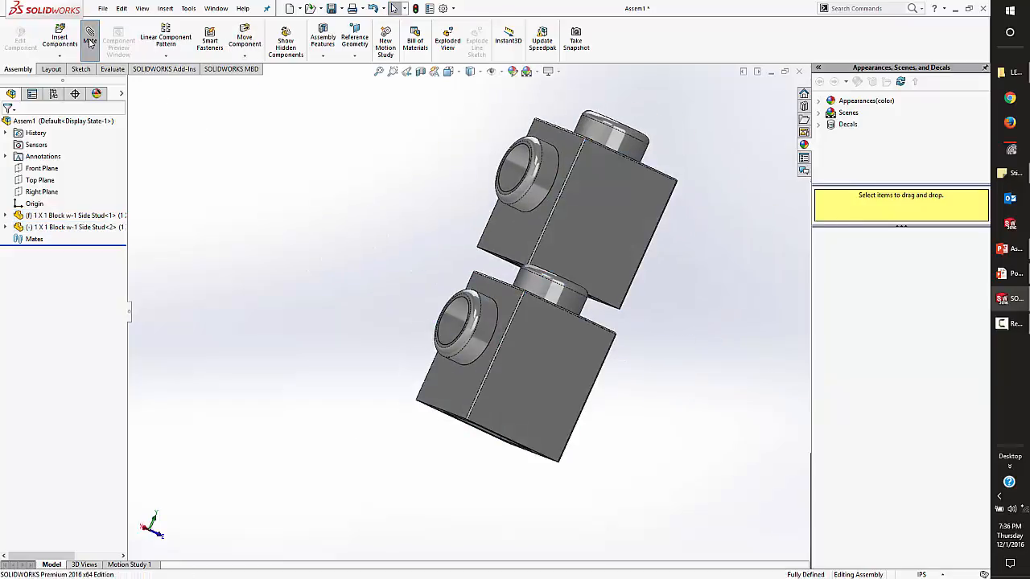
left_click(605, 138)
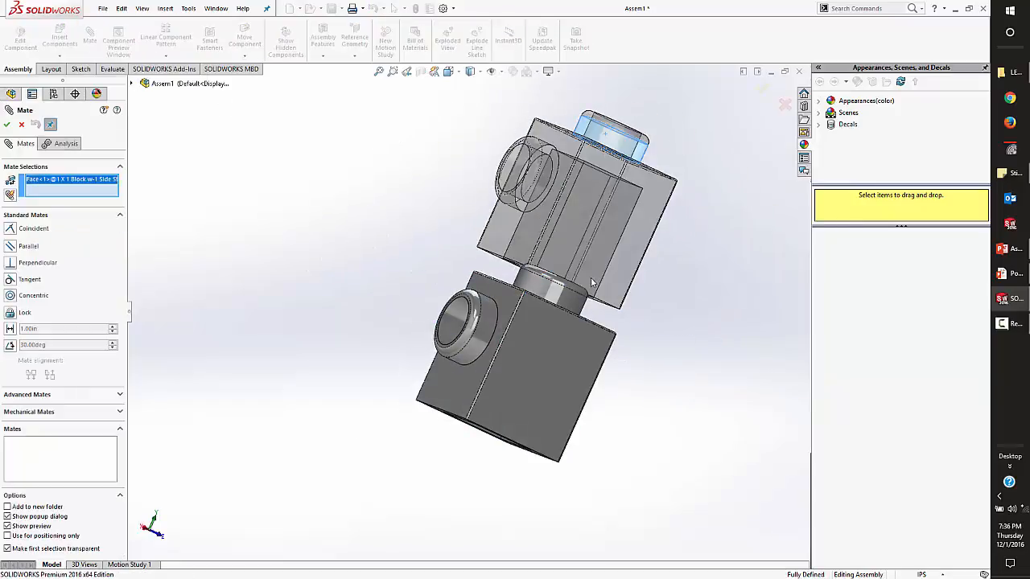
left_click(564, 297)
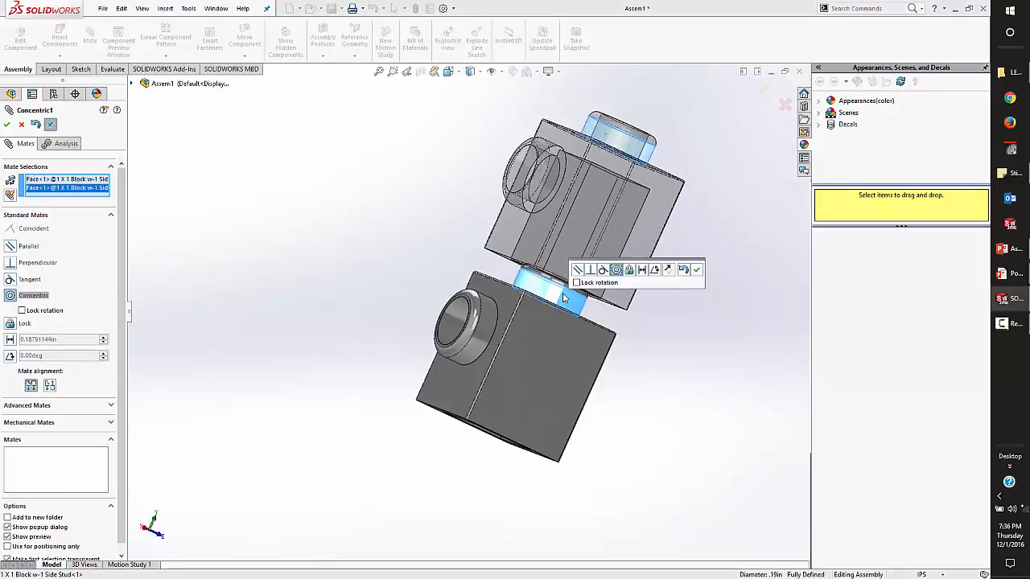
left_click(697, 269)
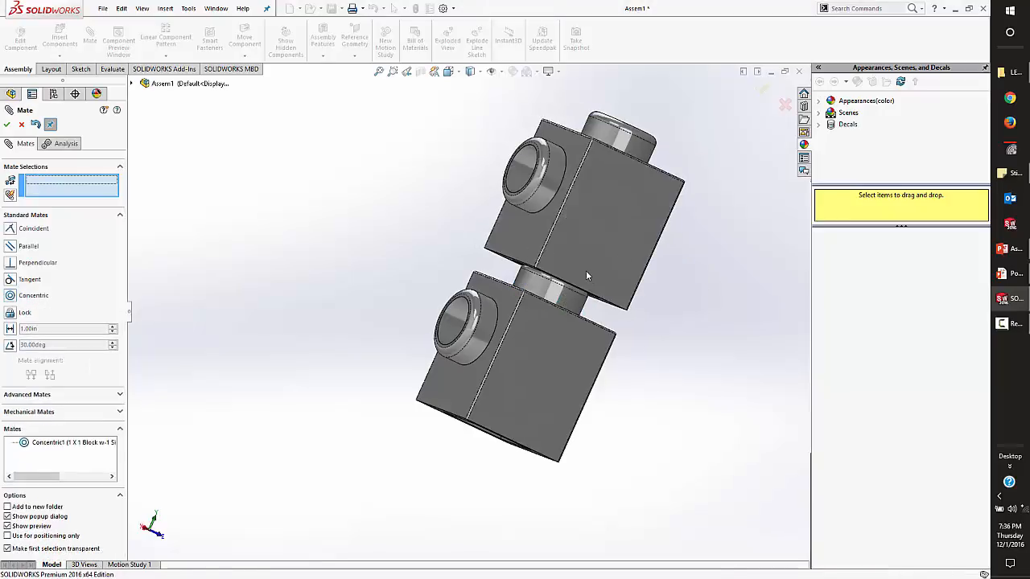
Add a coincident mate between the matching flat side faces of the two blocks.
left_click(588, 267)
left_click(551, 371)
left_click(556, 374)
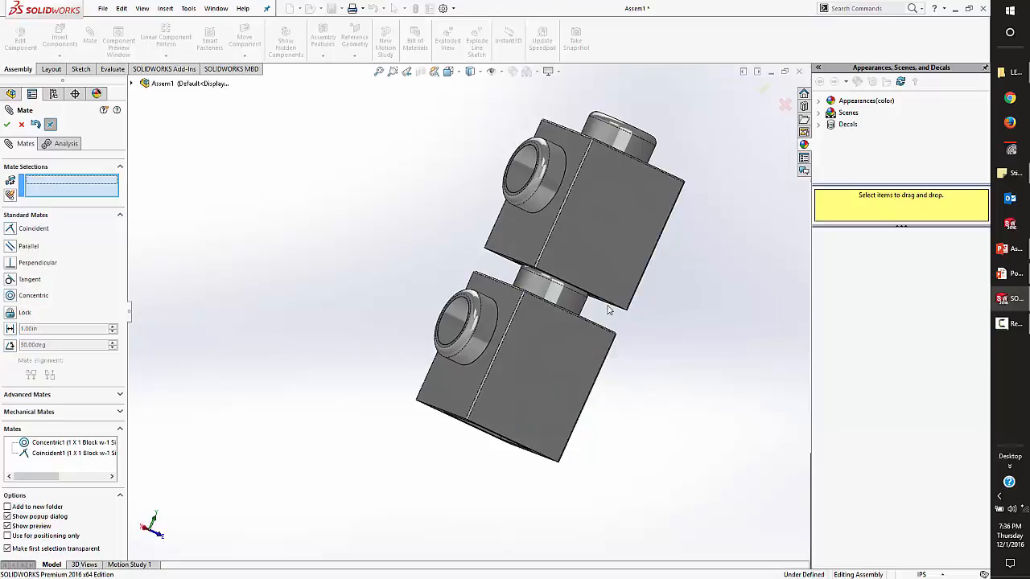
Add a coincident mate between the upper block's bottom face and the lower block's top face, and close the Mate command.
scroll(575, 263, "down", 5)
left_click(505, 242)
middle_click_drag(494, 223, 391, 366)
left_click(456, 268)
left_click(467, 246)
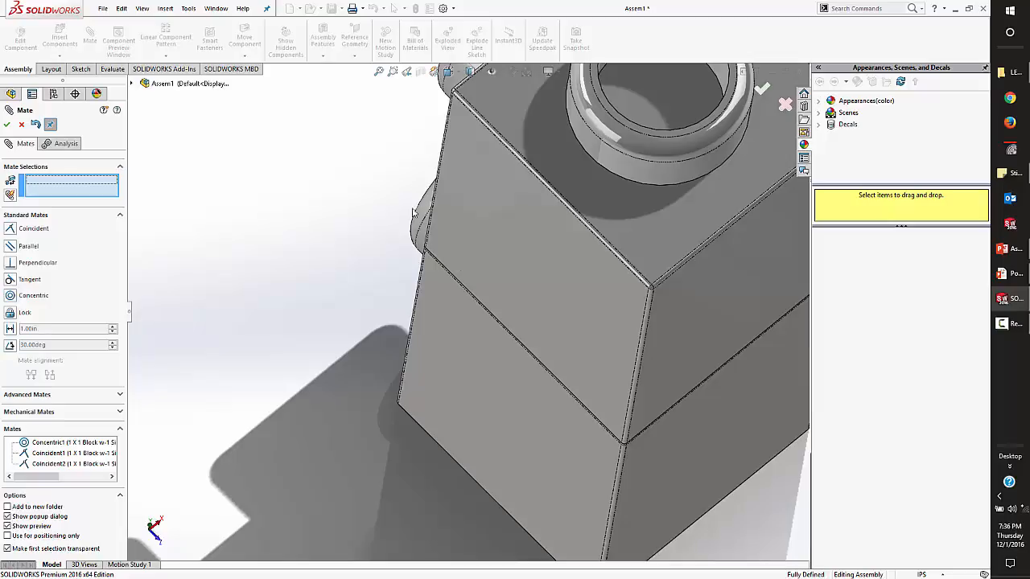
key("Escape")
Copy the upper block to place a third 1 X 1 side-stud block above the two-block stack.
scroll(409, 370, "up", 3)
middle_click_drag(409, 370, 597, 266)
scroll(468, 268, "up", 4)
scroll(468, 268, "down", 2)
scroll(469, 268, "up", 1)
scroll(469, 272, "down", 2)
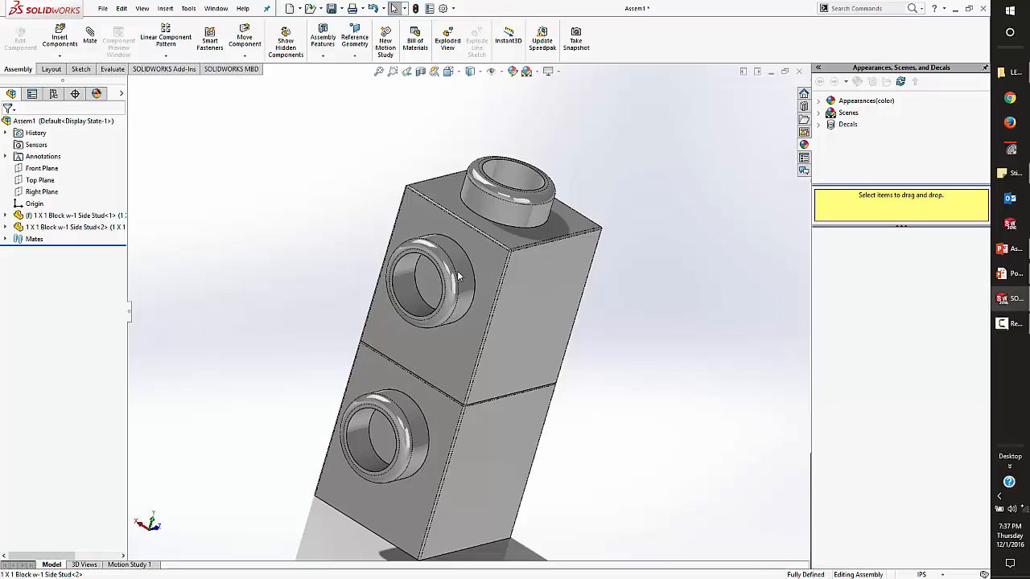
scroll(671, 272, "up", 3)
left_click_drag(505, 304, 543, 165, "ctrl")
key("Escape")
scroll(550, 145, "down", 1)
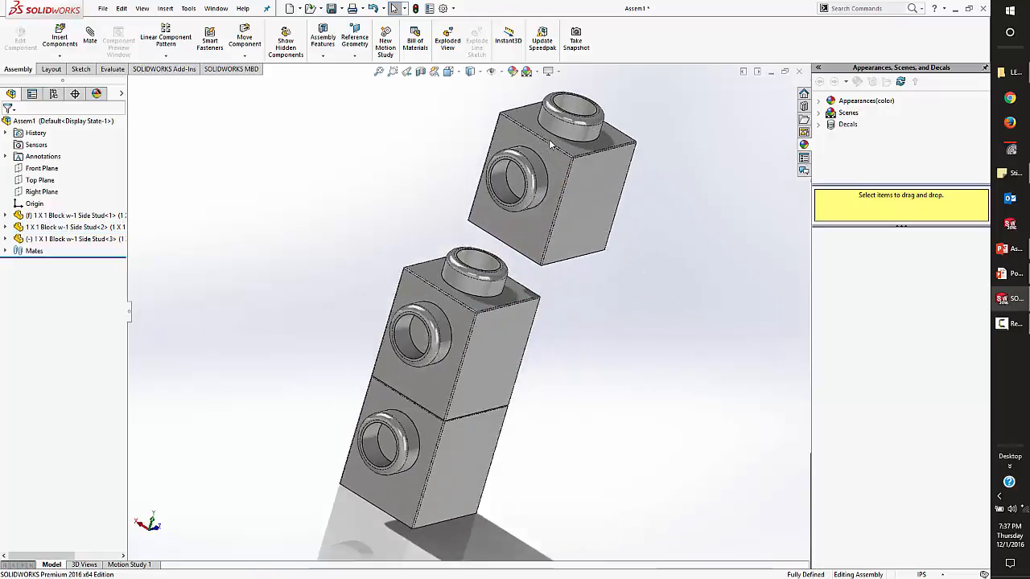
scroll(551, 145, "down", 1)
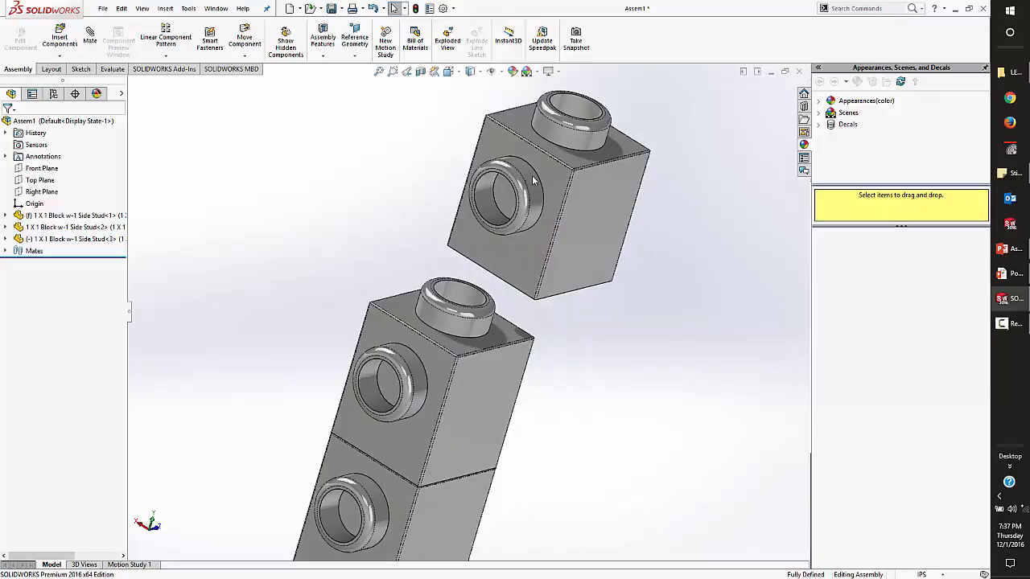
Mate the third block's top stud concentric with the second block's top stud, and slide the third block up along that axis.
left_click_drag(562, 135, 471, 335)
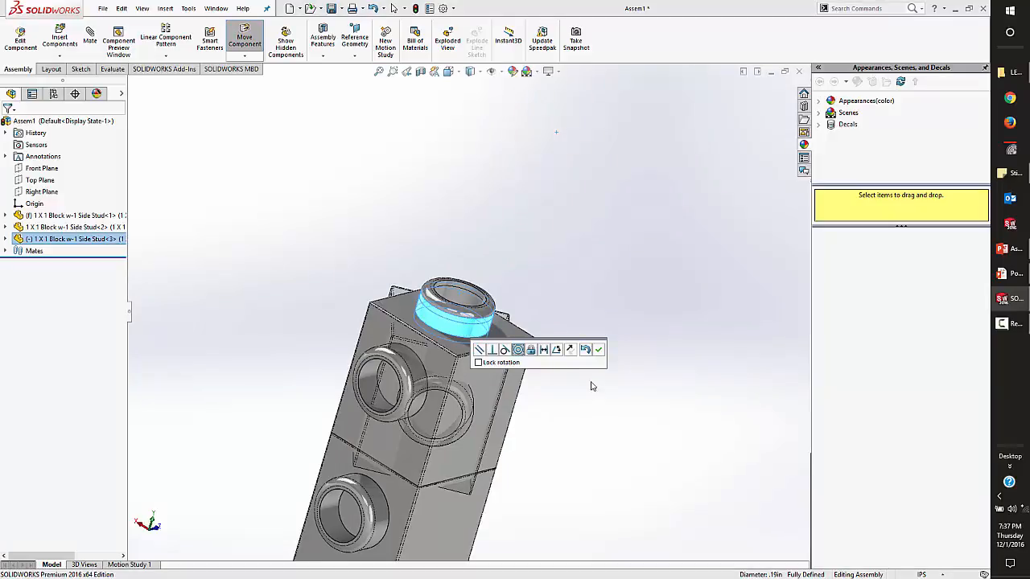
left_click(600, 351)
left_click_drag(443, 373, 507, 216)
left_click(509, 283)
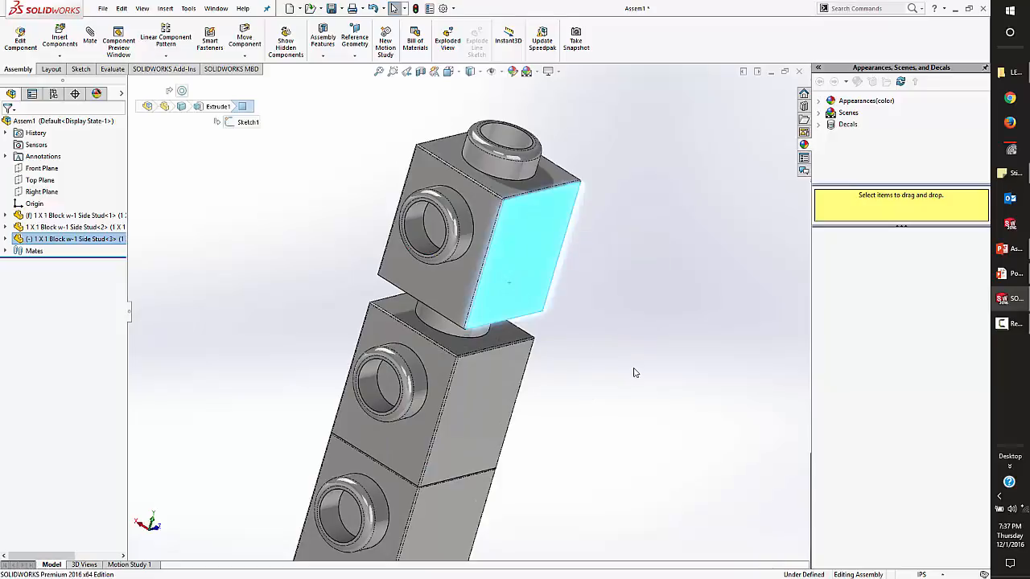
Mate the third block's flat side face coincident with the matching side face of the second block.
left_click(634, 370)
left_click_drag(528, 282, 515, 386)
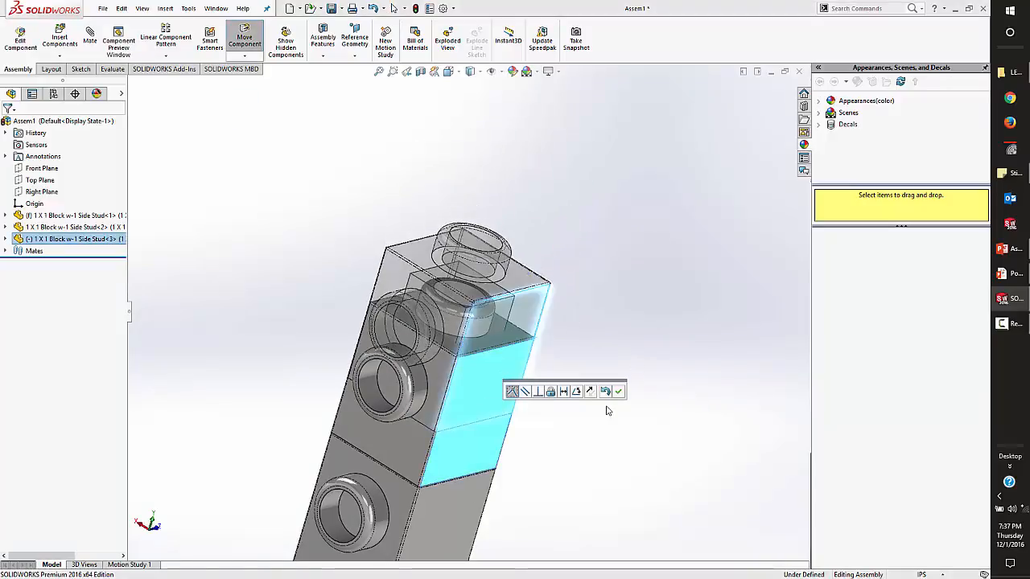
left_click(617, 394)
left_click(635, 311)
Raise the third block and mate its bottom face coincident with the second block's top face.
left_click_drag(496, 330, 551, 140)
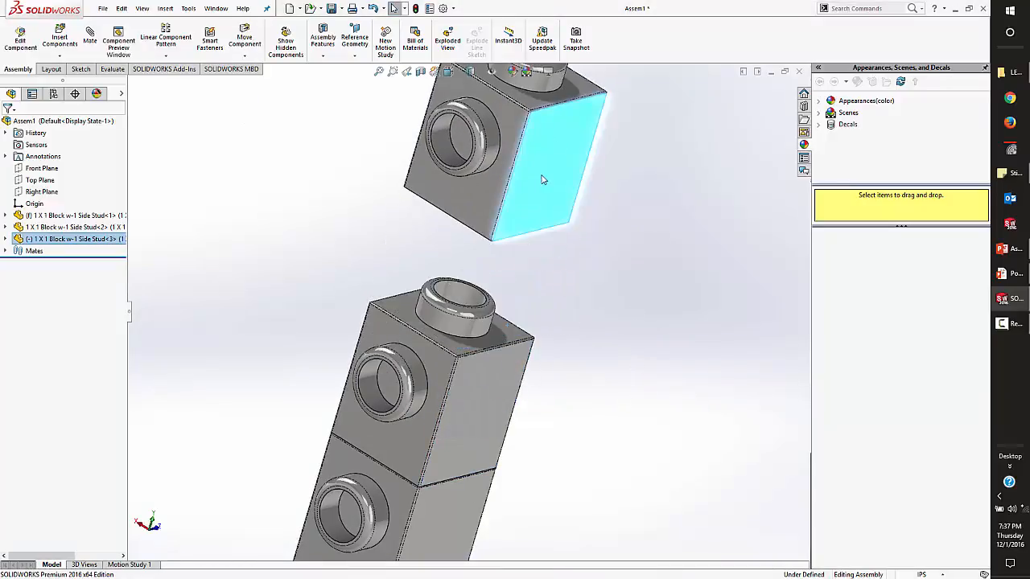
left_click(504, 337)
middle_click_drag(528, 367, 529, 234)
scroll(532, 245, "down", 3)
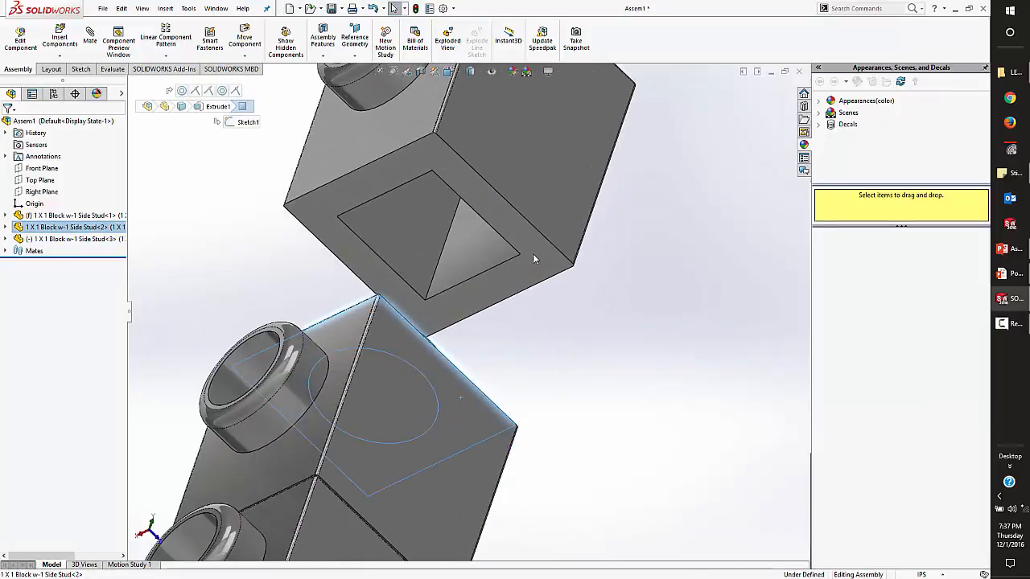
left_click(532, 255, "ctrl")
middle_click_drag(567, 327, 558, 354)
left_click_drag(558, 221, 550, 301, "alt")
middle_click_drag(550, 304, 471, 428)
left_click(486, 388)
left_click_drag(486, 388, 501, 365, "alt")
right_click(500, 365)
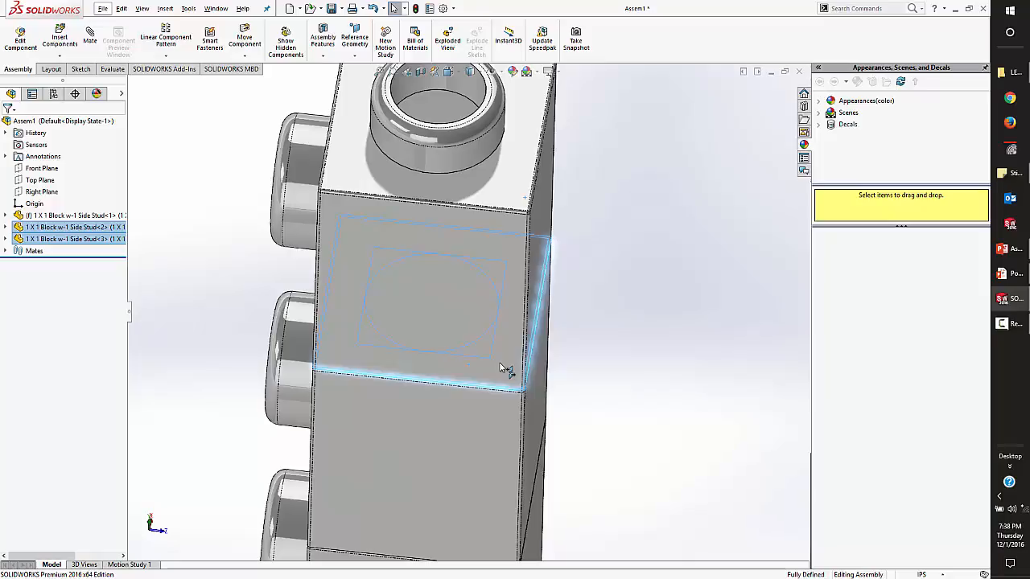
Copy the third block to place a fourth 1 X 1 side-stud block above the stack.
key("ctrl+shift+z")
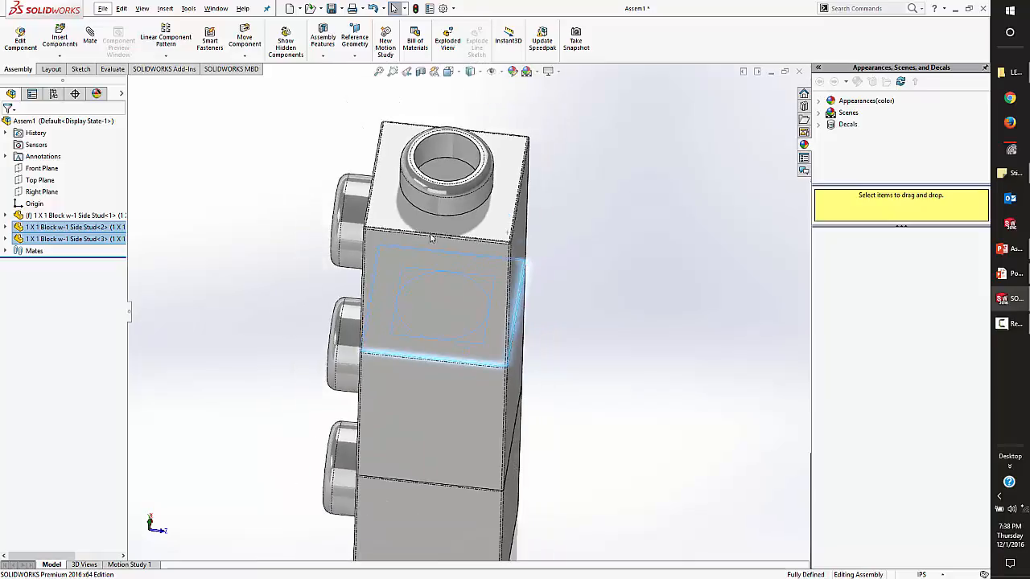
scroll(533, 242, "down", 4)
scroll(512, 226, "up", 4)
scroll(402, 224, "down", 4)
left_click(623, 284)
left_click_drag(498, 384, 494, 110, "ctrl")
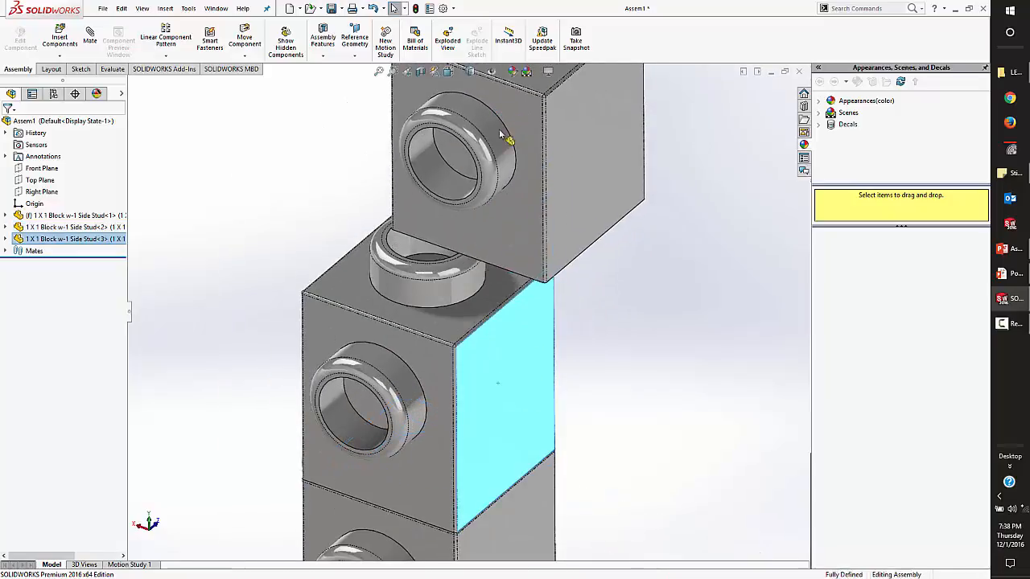
scroll(514, 241, "up", 4)
scroll(509, 254, "down", 2)
left_click_drag(516, 242, 455, 205)
left_click(583, 255)
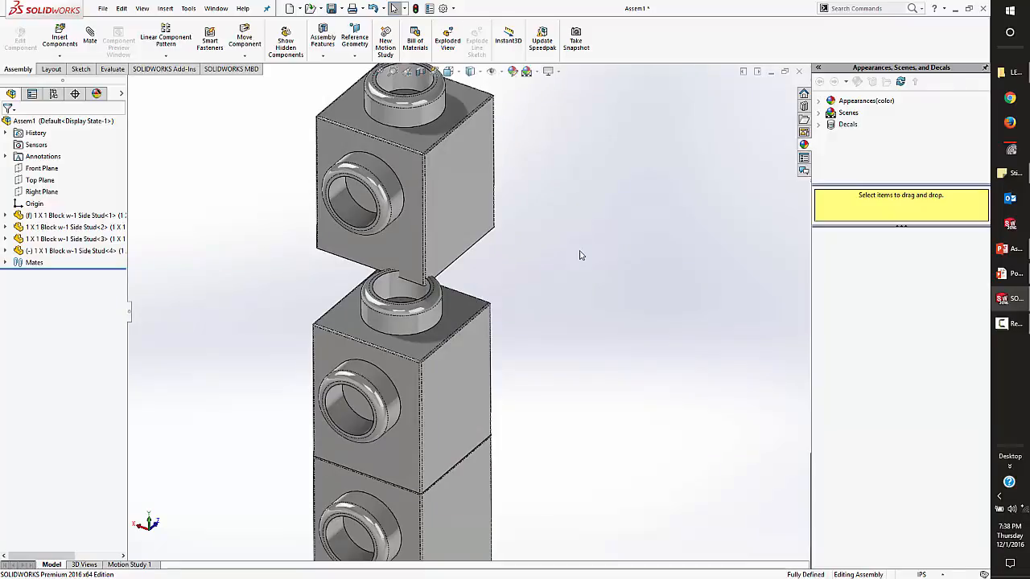
Mate the fourth block's top stud concentric with the third block's top stud.
left_click(422, 324)
left_click(435, 121, "ctrl")
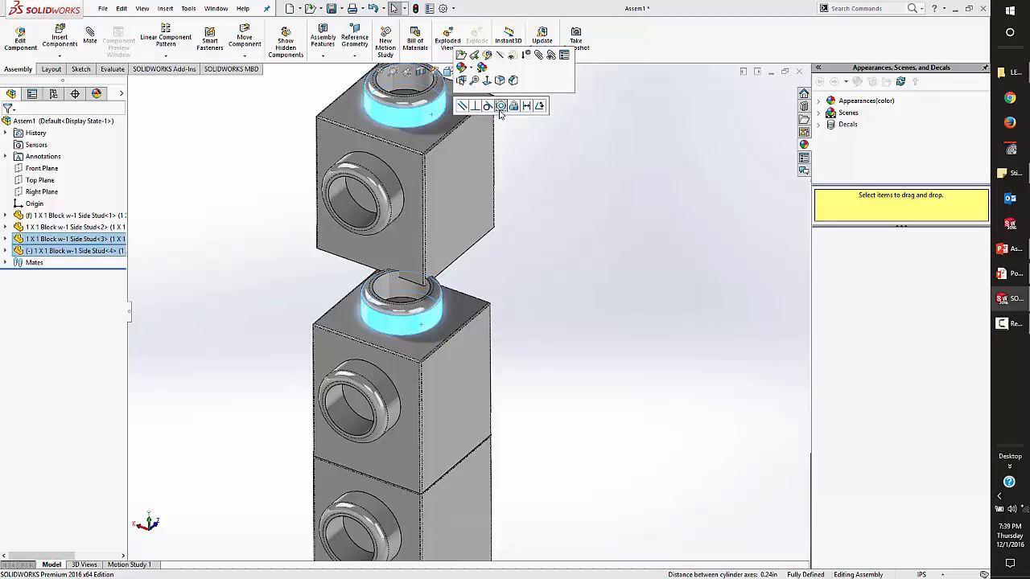
left_click(618, 257)
left_click(427, 120)
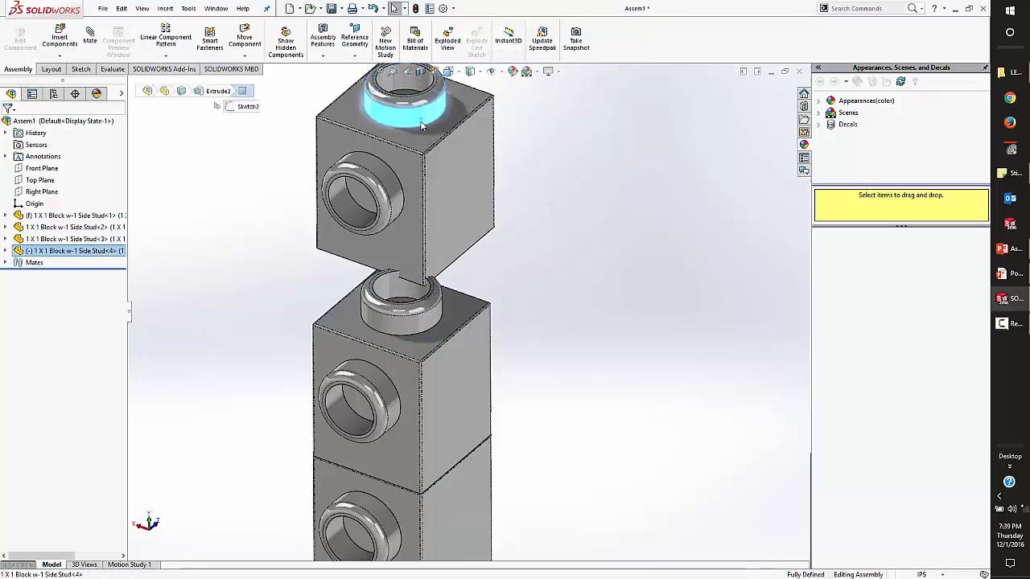
left_click(422, 329, "ctrl")
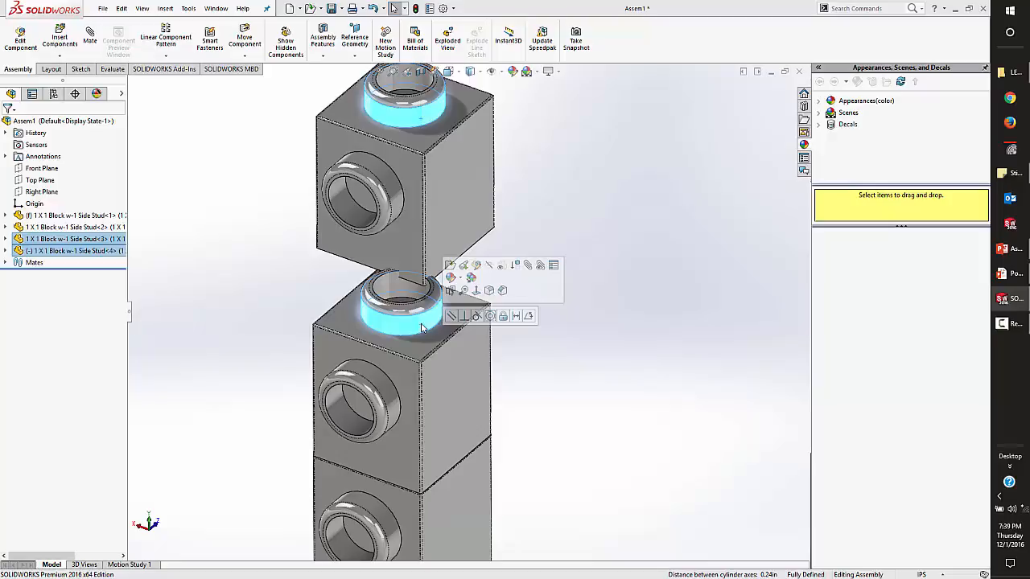
left_click(491, 316)
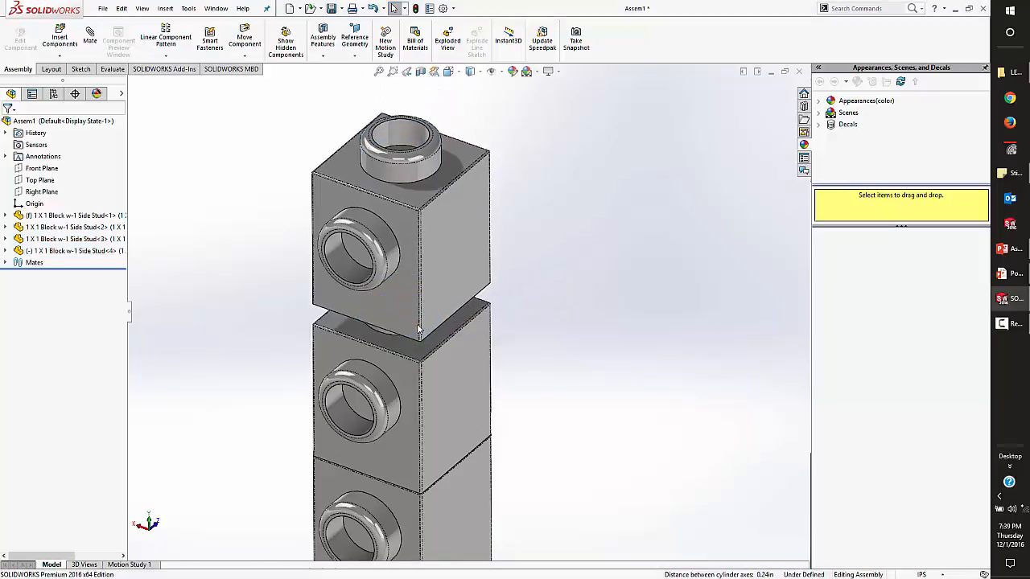
Mate the fourth block's flat side face coincident with the third block's matching side face.
left_click(457, 294)
left_click(477, 364, "ctrl")
left_click(508, 355)
Mate the third block's top face coincident with the bottom face of the fourth block.
left_click(432, 346)
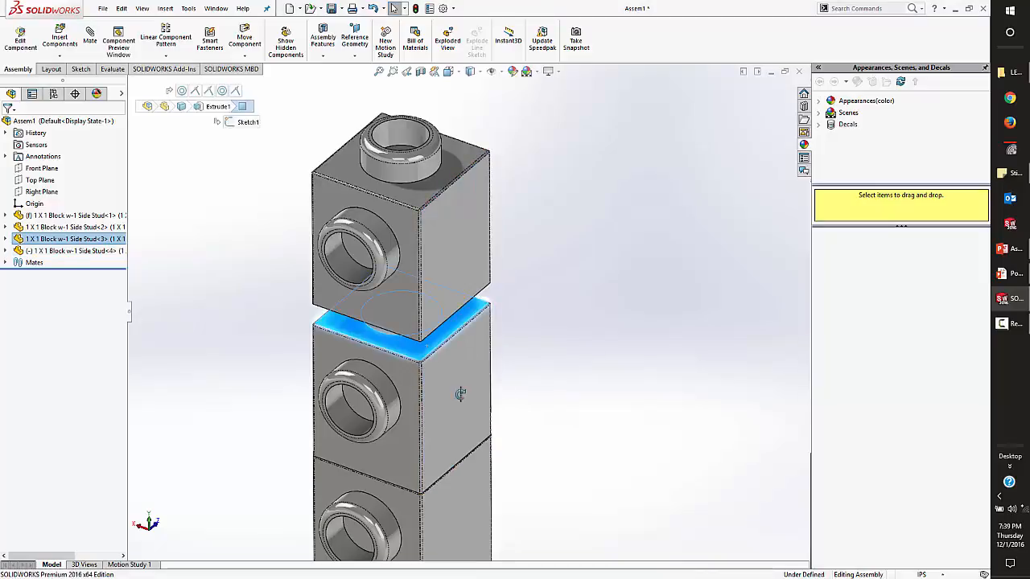
middle_click_drag(461, 402, 468, 280)
left_click(454, 314, "ctrl")
left_click(485, 306)
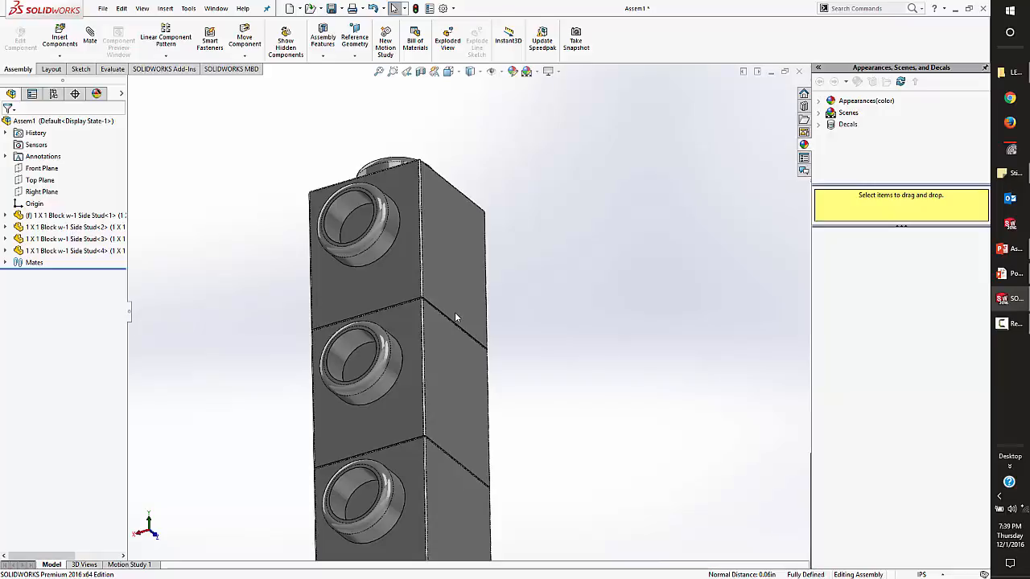
middle_click_drag(455, 312, 459, 363)
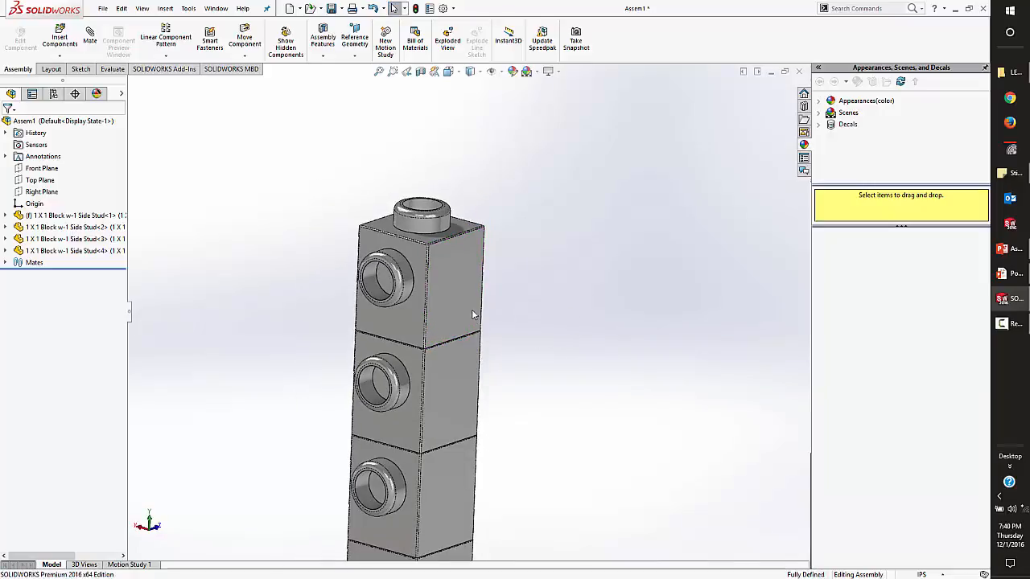
scroll(497, 403, "up", 3)
scroll(492, 403, "down", 2)
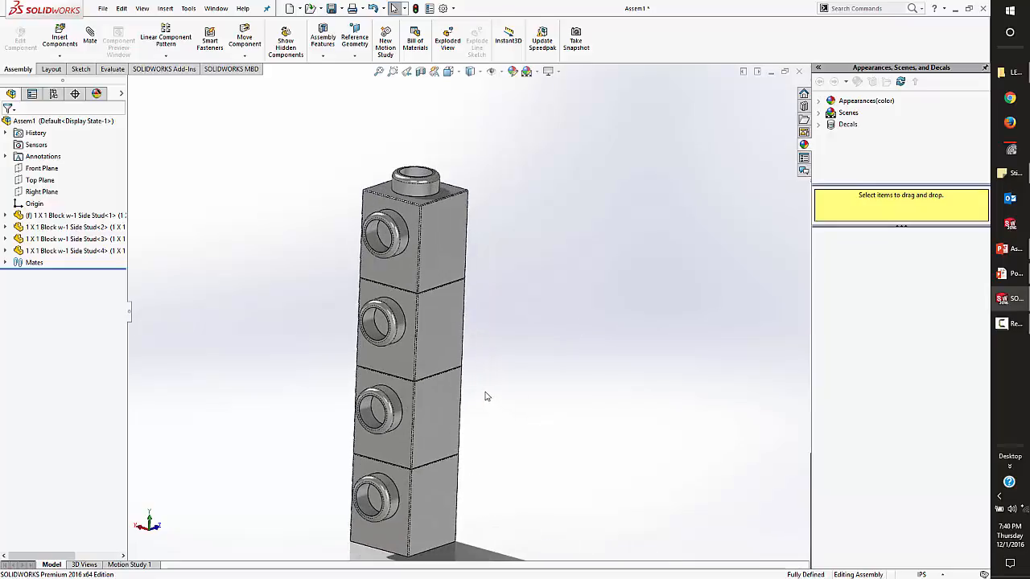
left_click(91, 38)
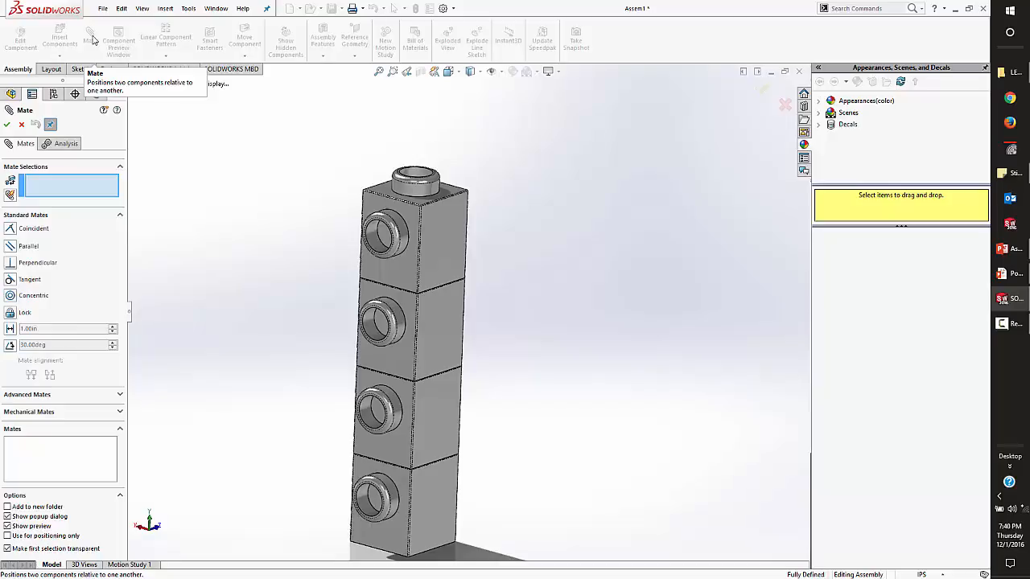
key("Escape")
Copy the bottom block of the stack to place a fifth 1 X 1 side-stud block beside the stack's base.
scroll(468, 430, "up", 1)
middle_click_drag(489, 538, 476, 358, "ctrl")
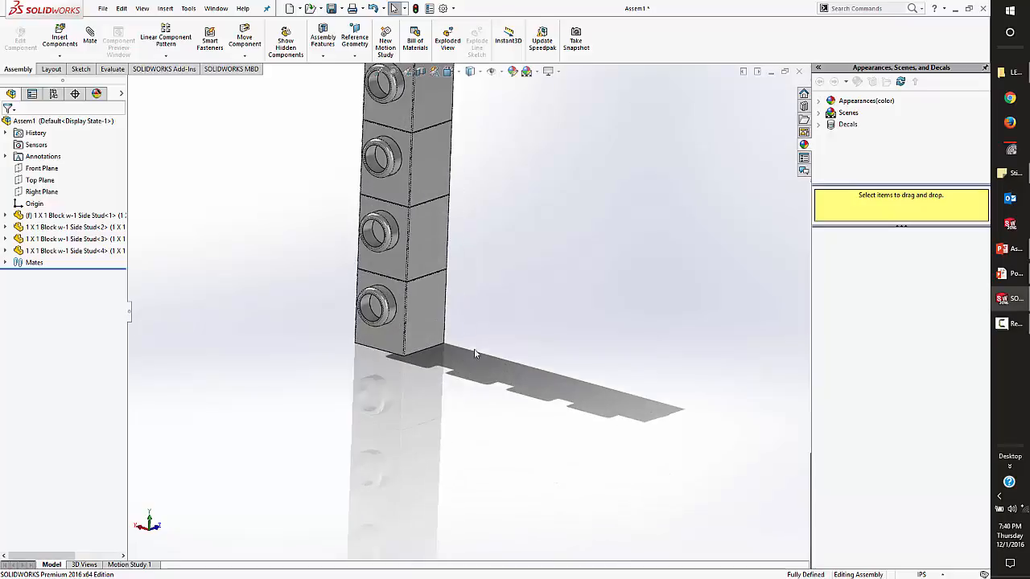
left_click_drag(426, 310, 557, 378, "ctrl")
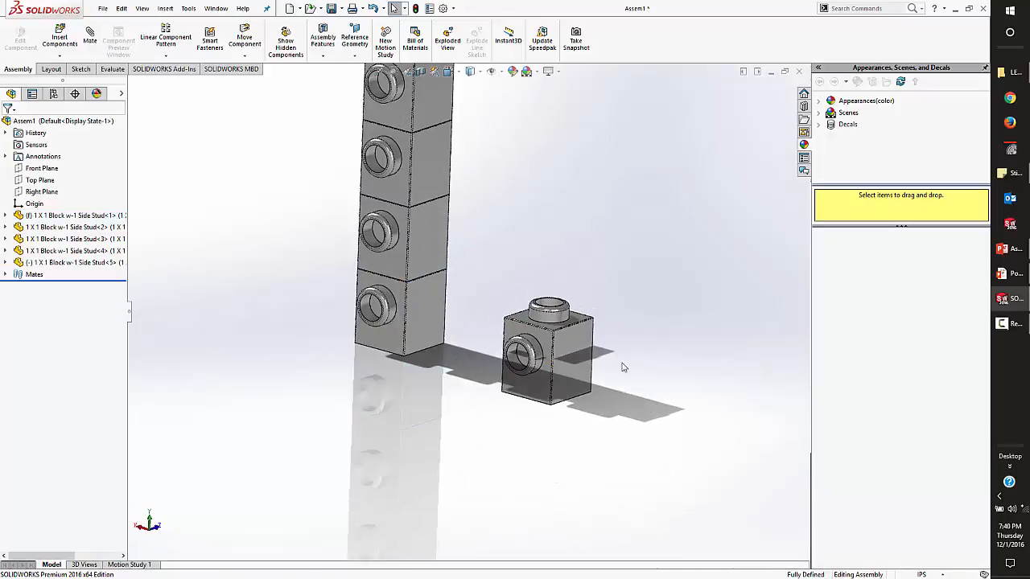
middle_click_drag(557, 379, 605, 380)
left_click(605, 380)
Shift the fifth block slightly away from the stack and fix it in place.
left_click_drag(526, 363, 546, 319)
middle_click_drag(599, 382, 502, 376)
left_click_drag(569, 318, 458, 329)
middle_click_drag(458, 333, 444, 316)
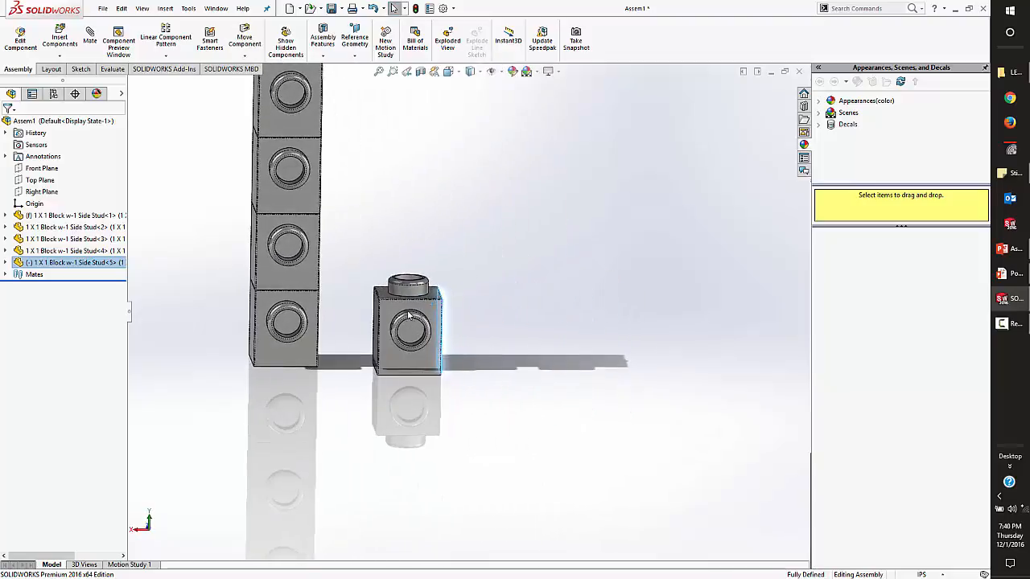
key("Escape")
left_click(443, 316)
right_click(444, 318)
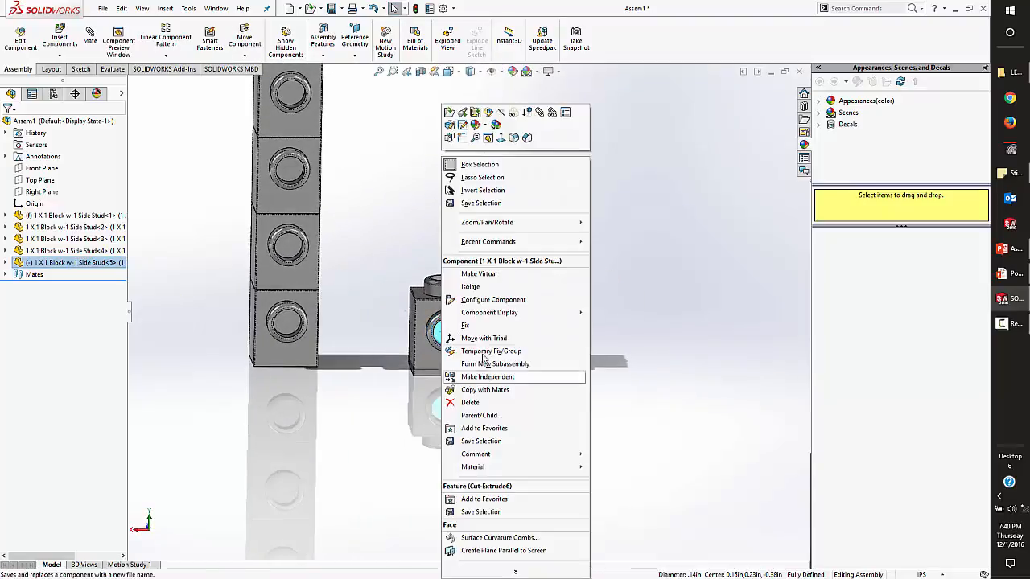
left_click(468, 327)
Copy the fixed fifth block to place a sixth block between it and the stack.
left_click_drag(448, 326, 358, 344, "ctrl")
middle_click_drag(358, 345, 378, 336)
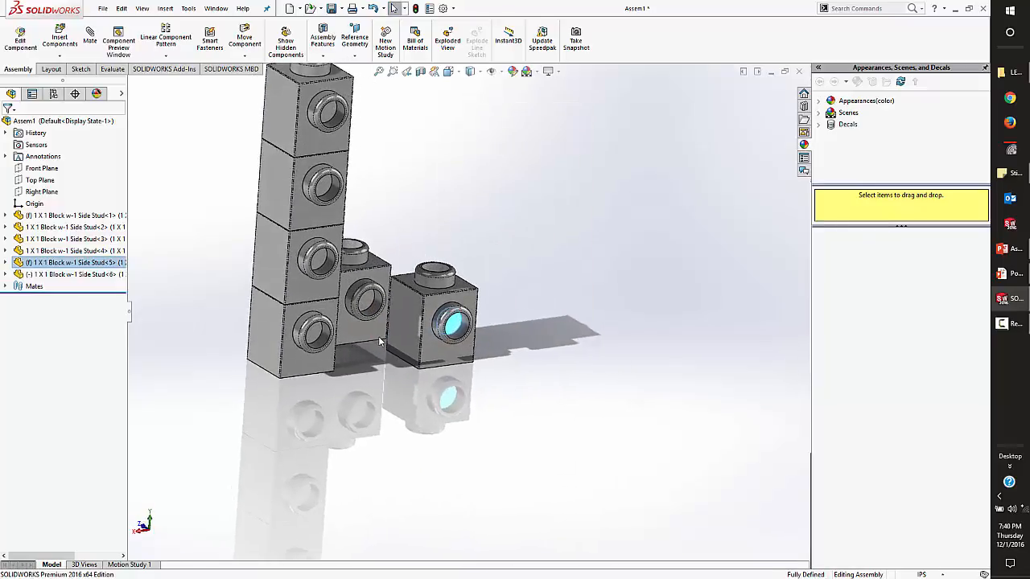
Centre the sixth block between the bottom stack block and the fixed block with a Width mate on their facing sides.
scroll(379, 338, "down", 5)
left_click(499, 284)
middle_click_drag(499, 283, 381, 257)
scroll(355, 309, "up", 3)
left_click(358, 249, "ctrl")
left_click(481, 219, "ctrl")
middle_click_drag(481, 219, 481, 271)
left_click(313, 198, "ctrl")
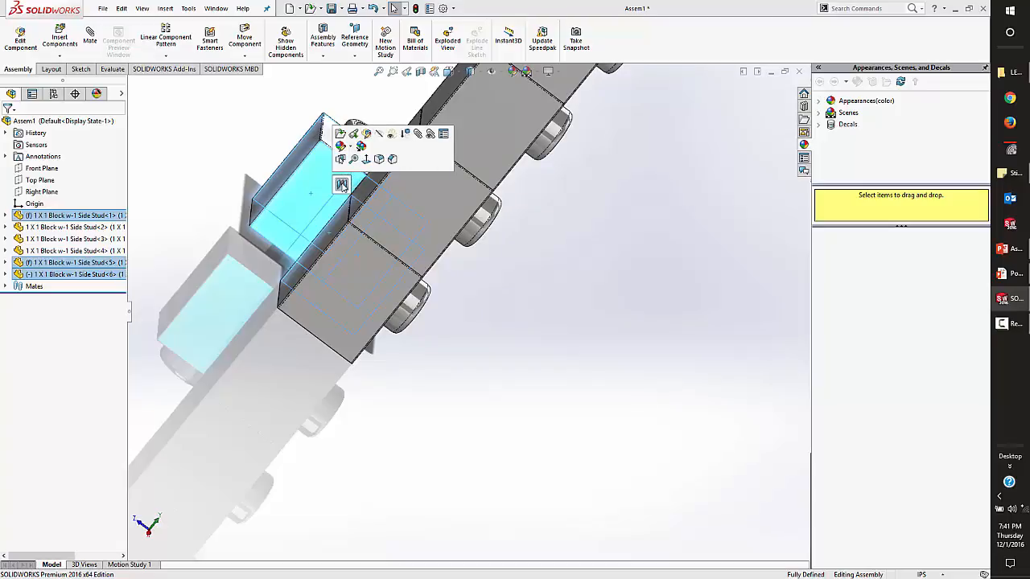
left_click(342, 184)
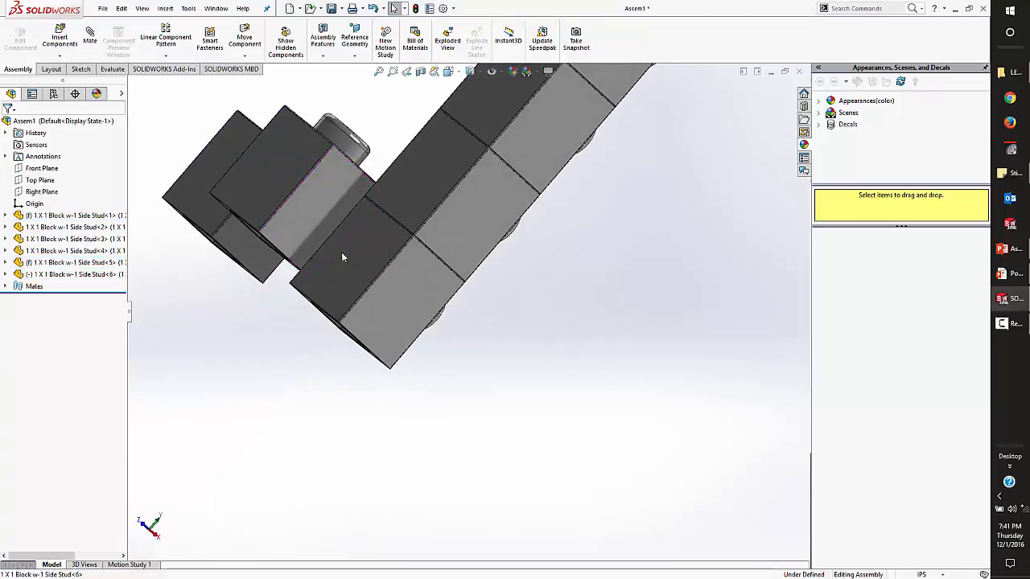
Mate the sixth block's flat side face coincident with the bottom stack block's matching side face.
left_click(336, 246)
left_click(273, 169, "ctrl")
left_click_drag(274, 169, 302, 196)
middle_click_drag(303, 201, 370, 239)
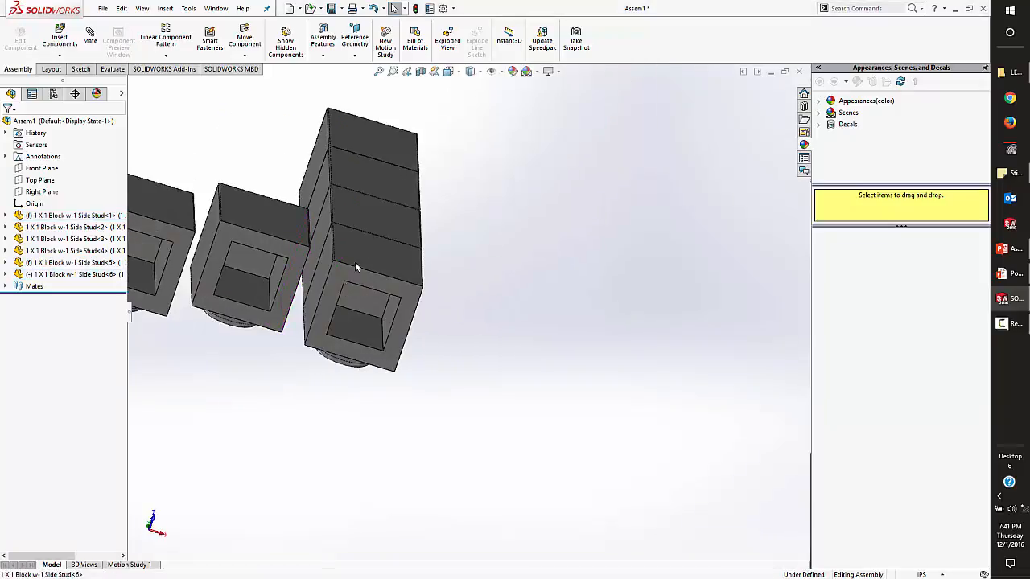
Mate the sixth block's bottom face coincident with the underside of the bottom stack block.
scroll(322, 239, "down", 4)
left_click(286, 240)
left_click(388, 281, "ctrl")
left_click(509, 195)
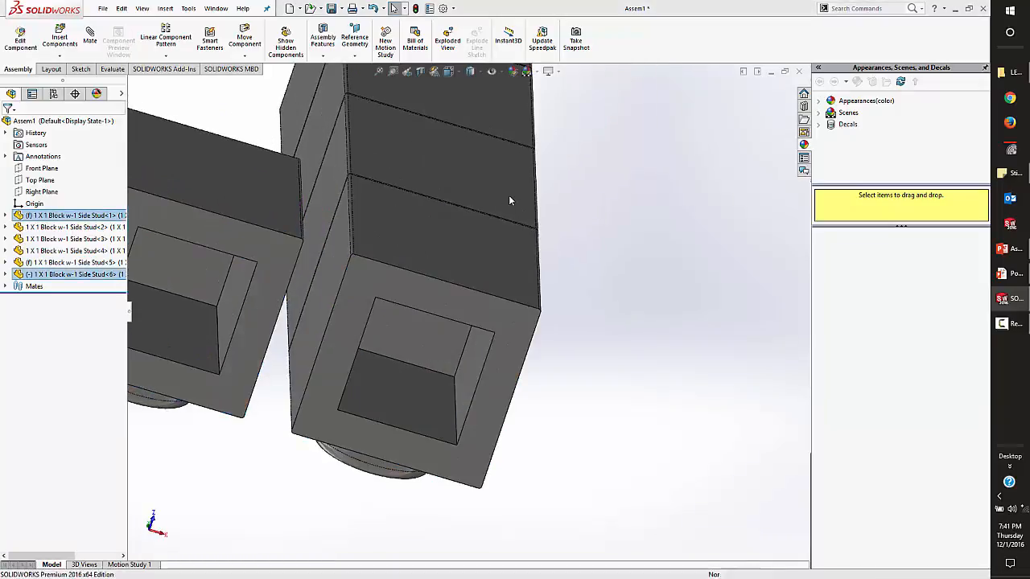
middle_click_drag(508, 195, 427, 349)
scroll(375, 271, "up", 4)
left_click_drag(375, 271, 342, 326)
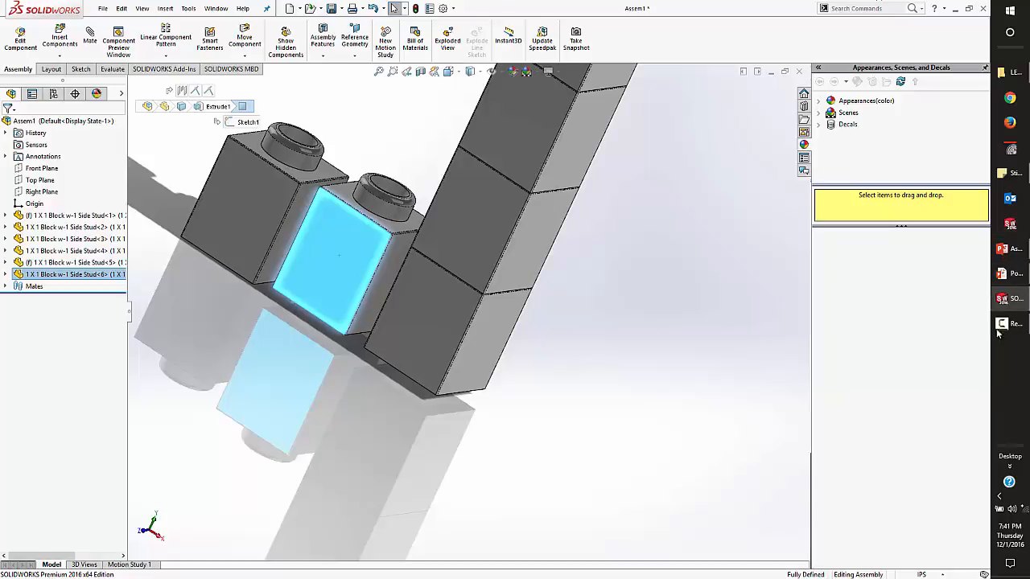
Switch to the PowerPoint slide show at the Enter Key slide.
left_click(1001, 276)
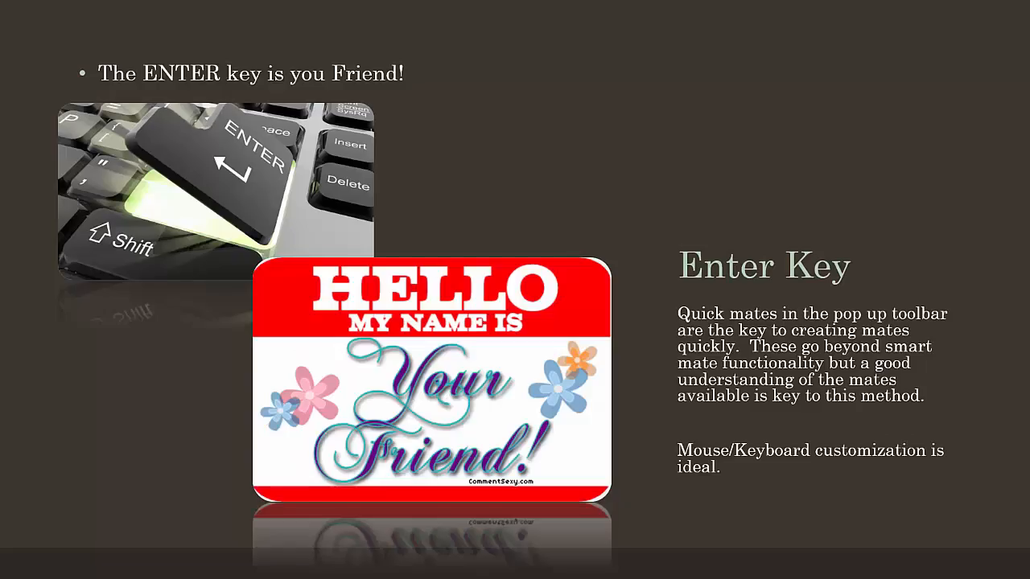
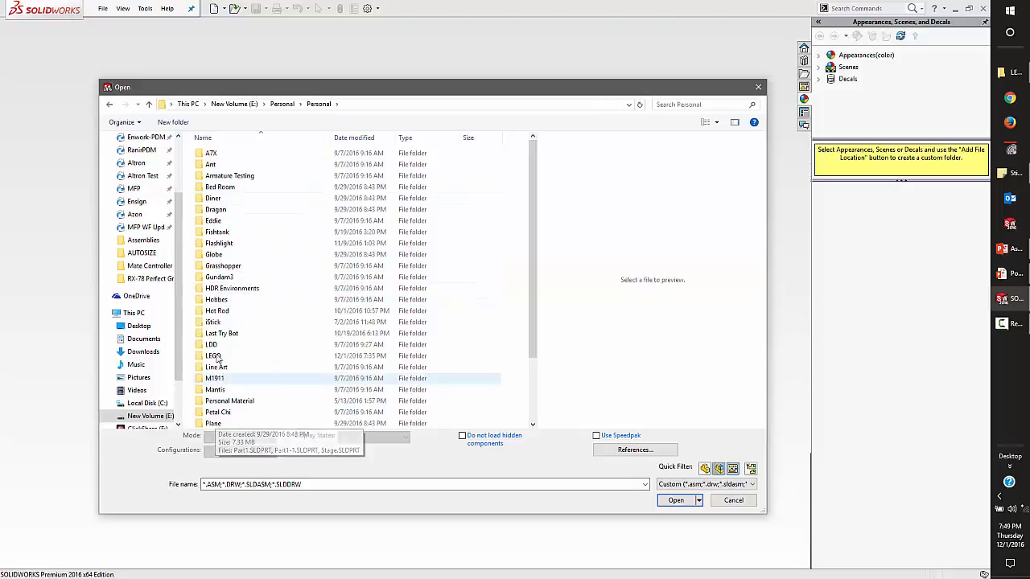
Open the assembly 10179-1 - SHOWCASE.SLDASM from the LEGO folder's 10179 Millenium Falcon subfolder.
double_click(212, 356)
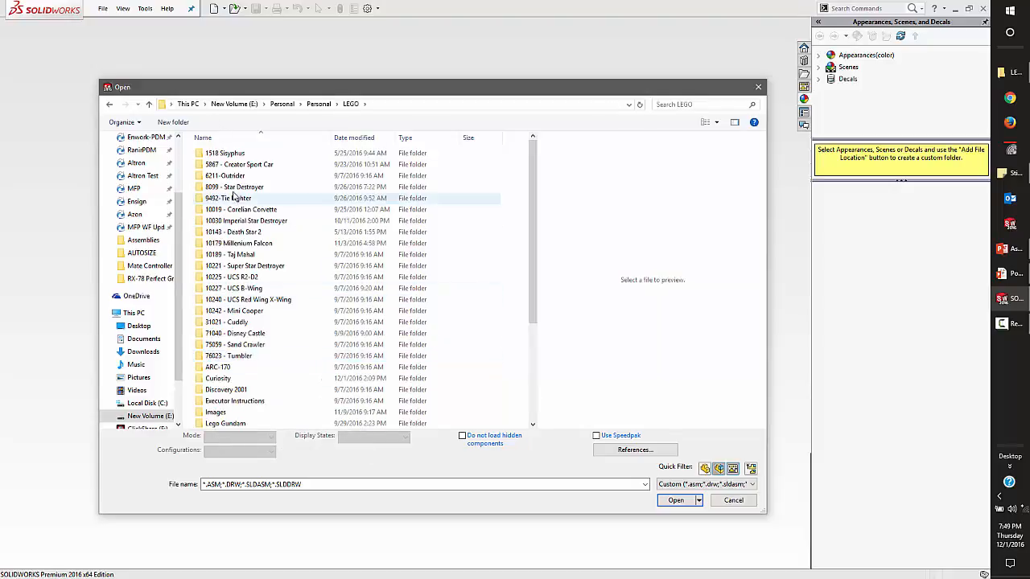
double_click(243, 243)
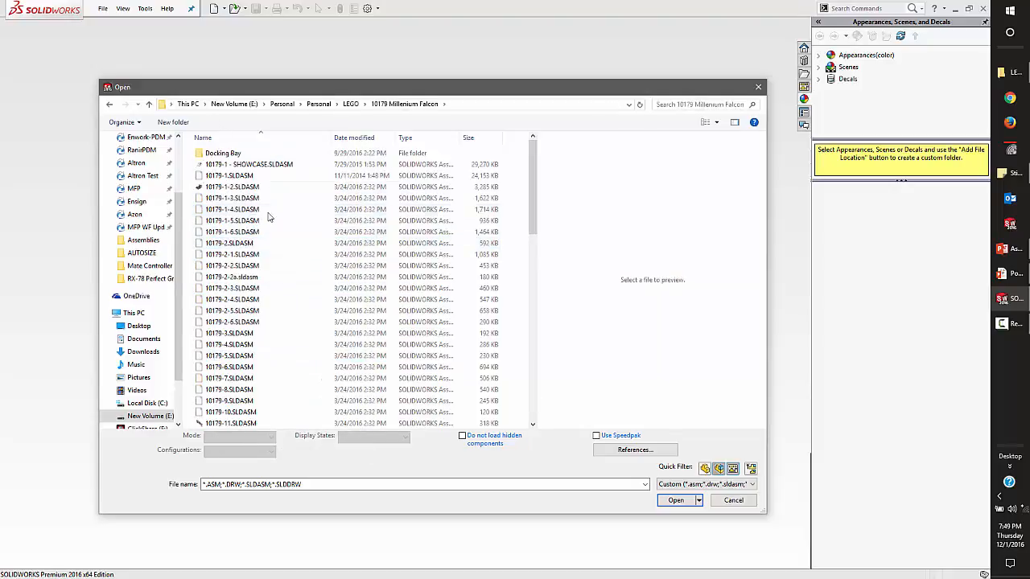
left_click(235, 164)
left_click(676, 500)
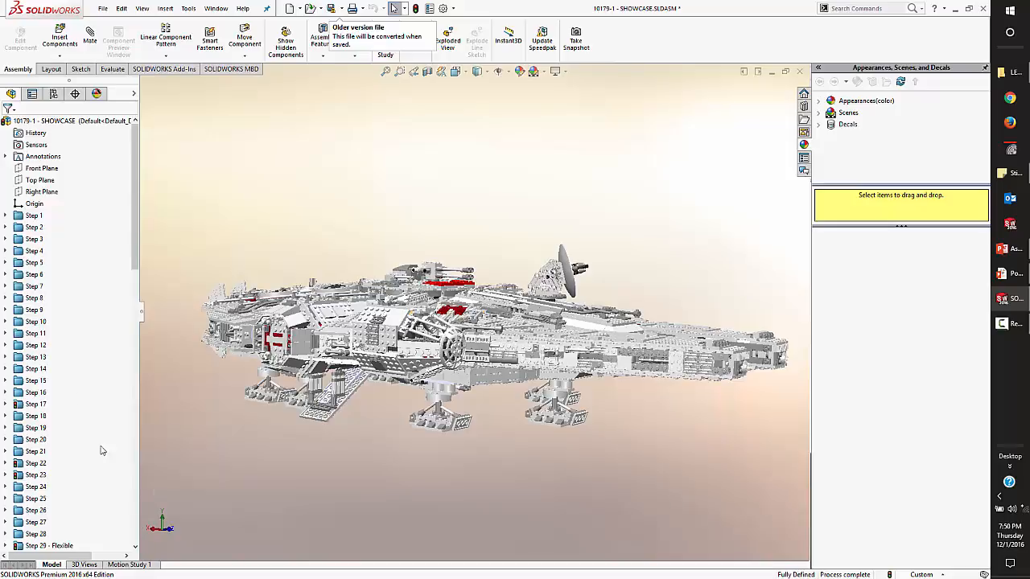
Expand the Step 9 folder and set all lightweight components of the top assembly 10179-1 - SHOWCASE to resolved.
left_click(8, 311)
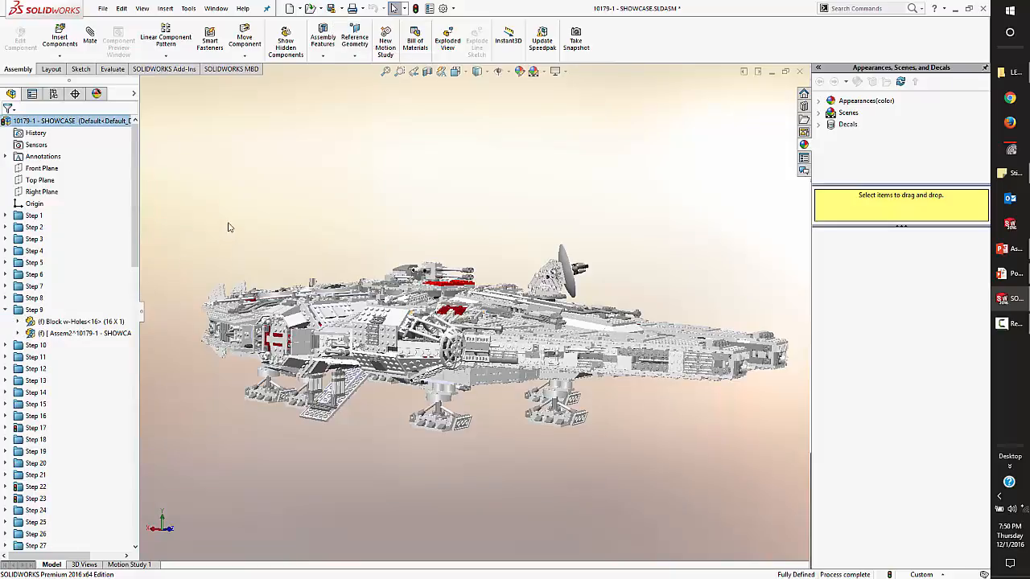
left_click(100, 122)
right_click(98, 122)
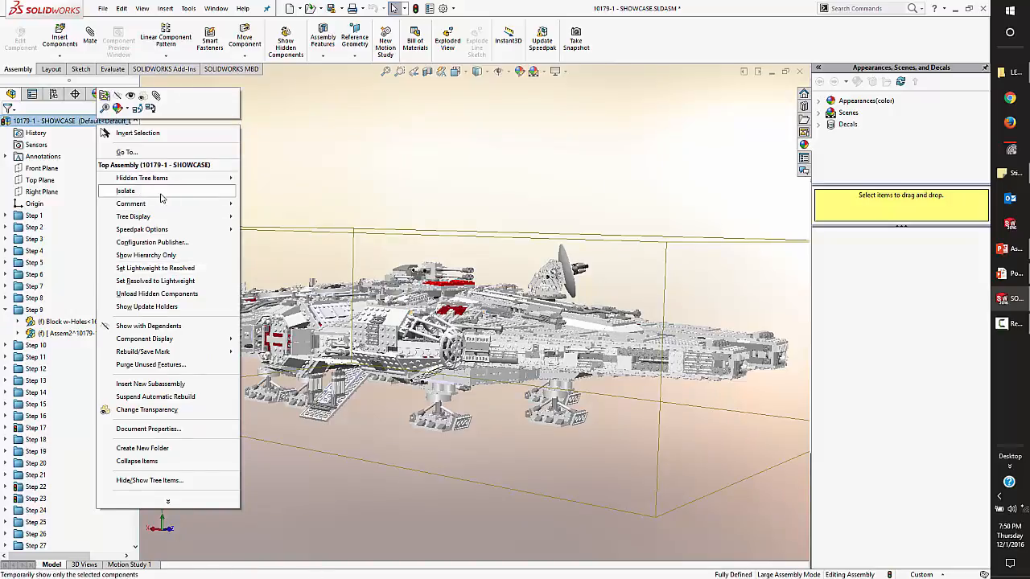
left_click(163, 268)
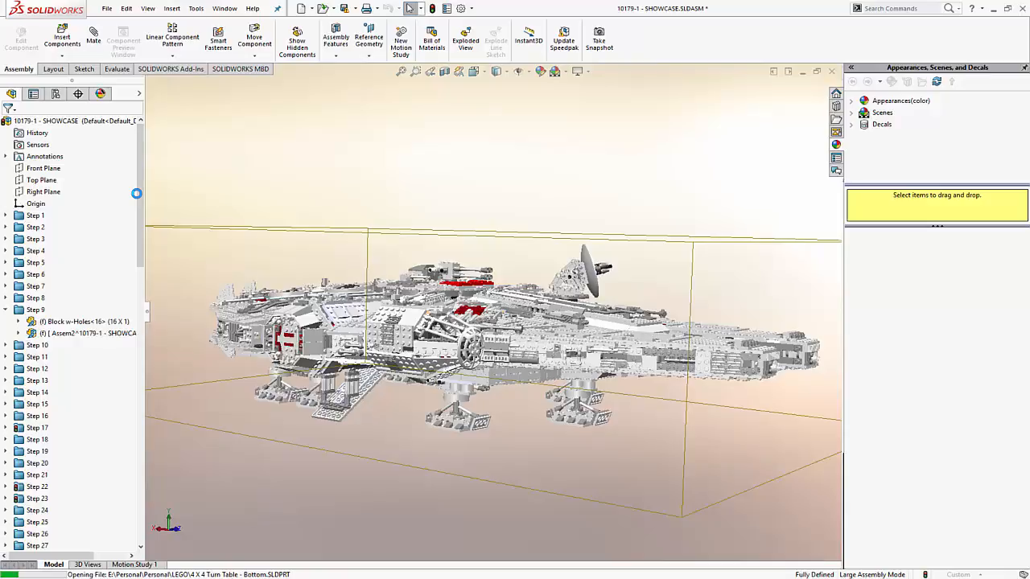
Switch to the PowerPoint slide show at the Fixed Components slide and reveal its scrap heap picture.
key("alt+Tab")
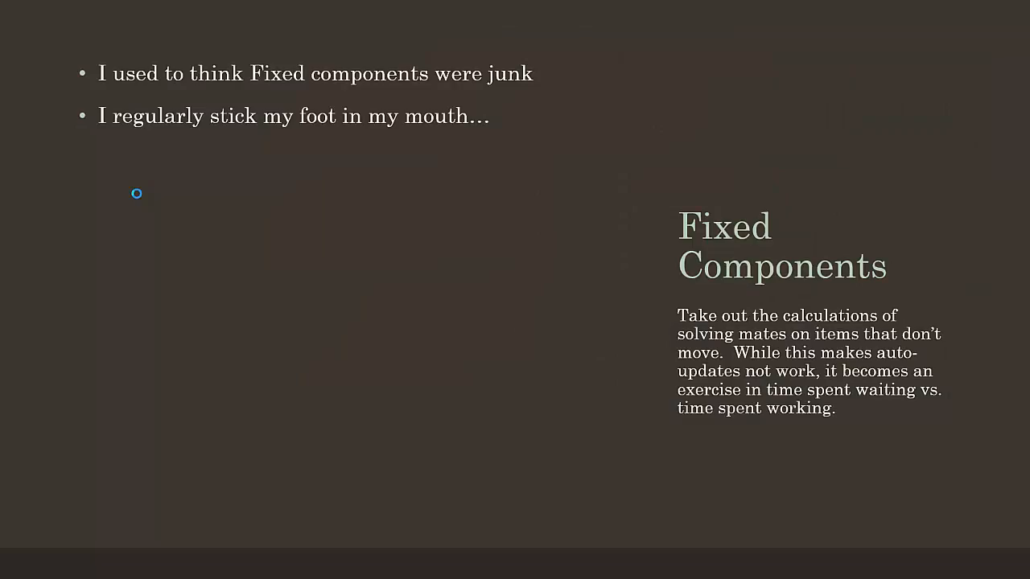
key("Right")
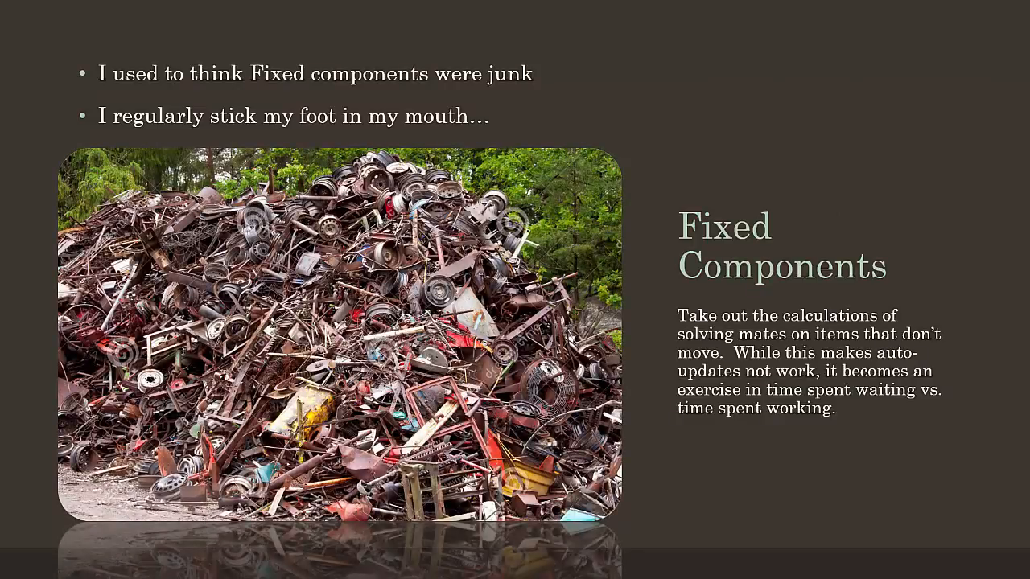
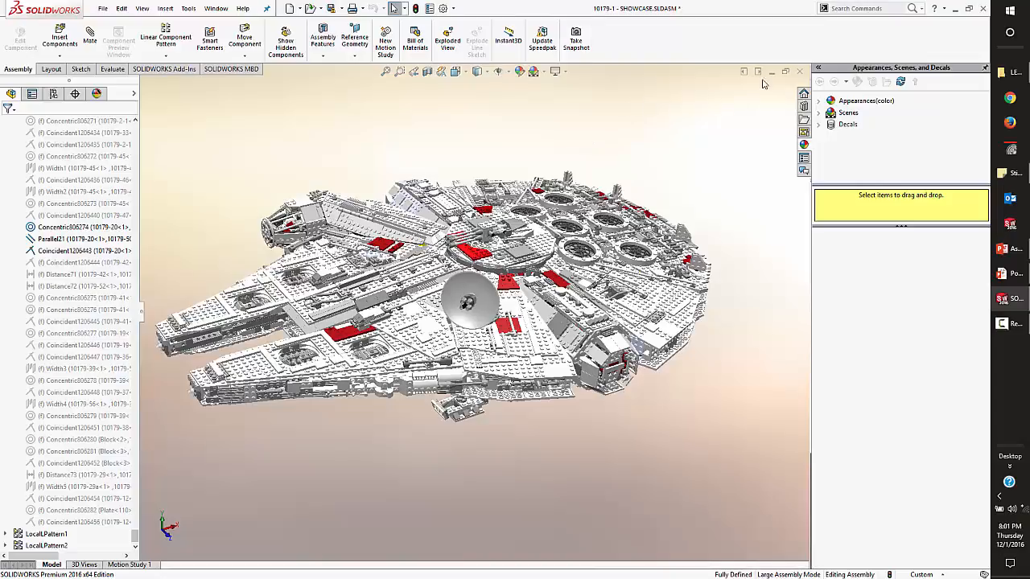
Close the Millenium Falcon assembly and open Smart_Base_Assembly.SLDASM from WMLSWUG Presentations > Assemblies > Smart Components.
left_click(799, 70)
left_click(218, 173)
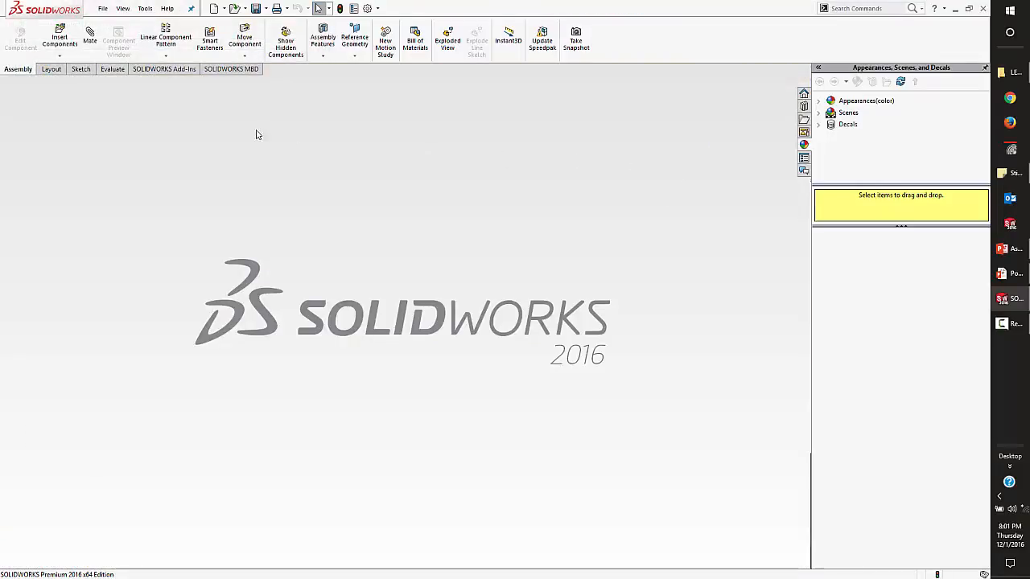
left_click(1011, 73)
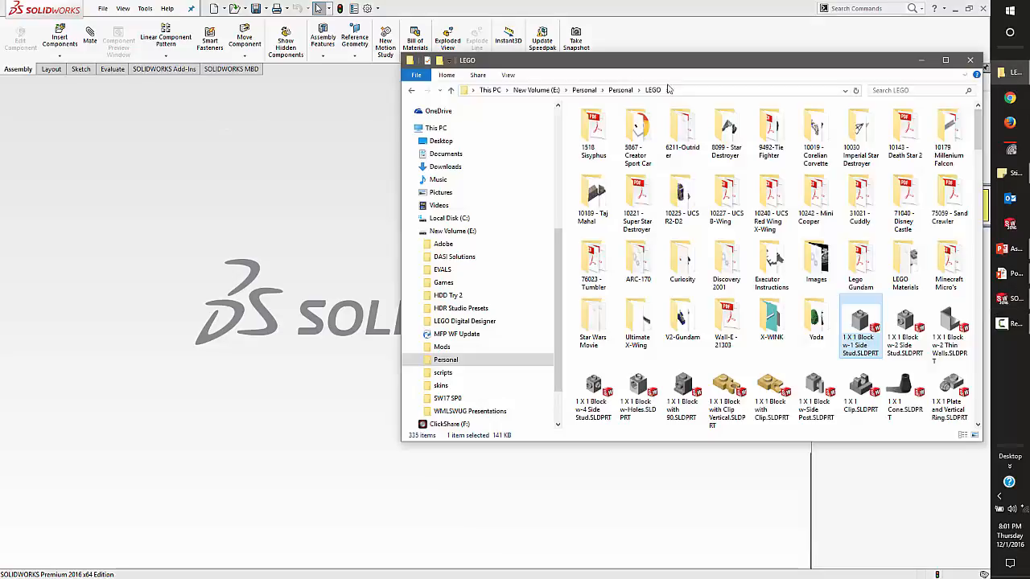
left_click(470, 411)
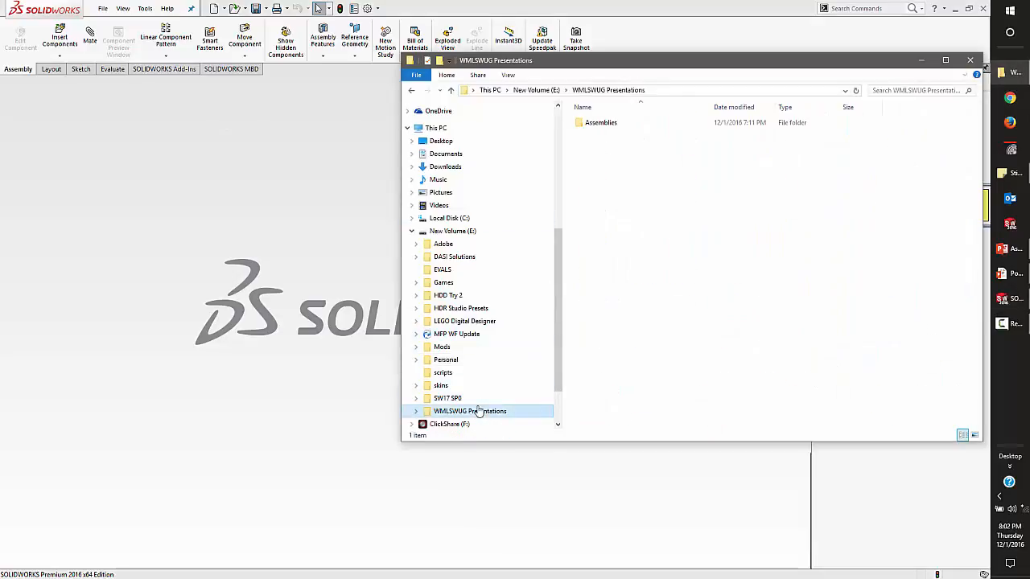
left_click(603, 127)
double_click(604, 125)
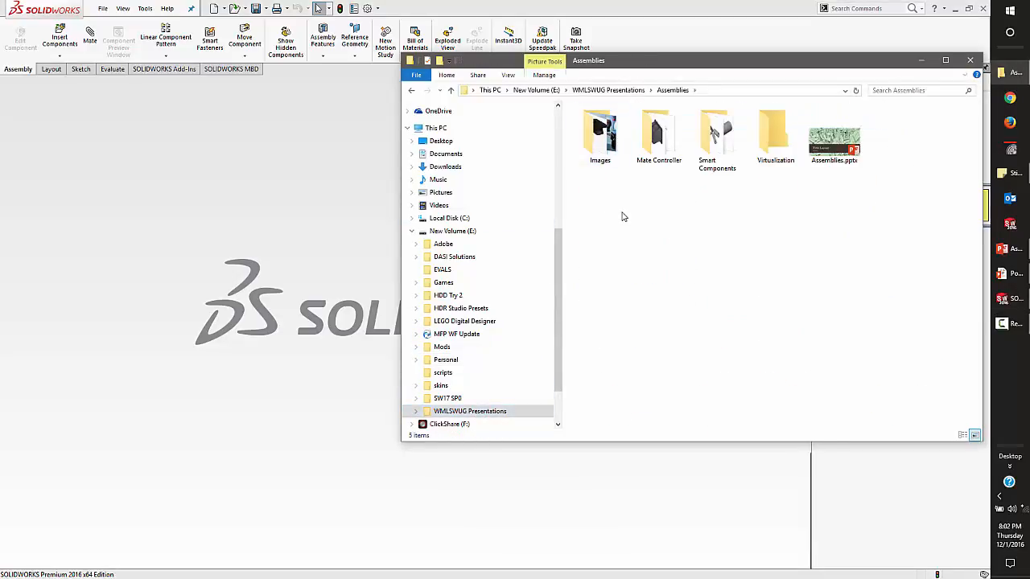
double_click(715, 133)
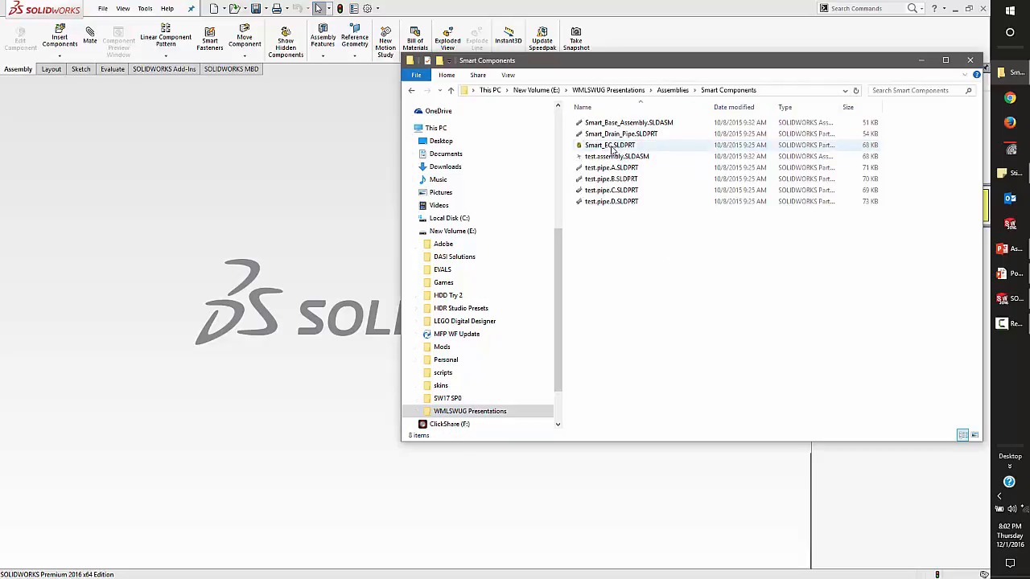
left_click(611, 147)
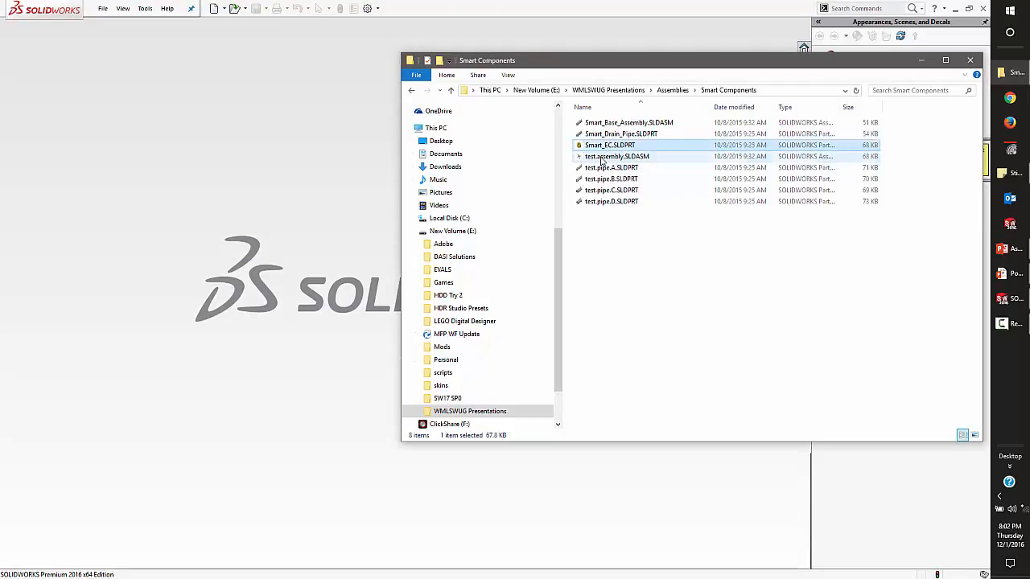
left_click(603, 158)
double_click(604, 123)
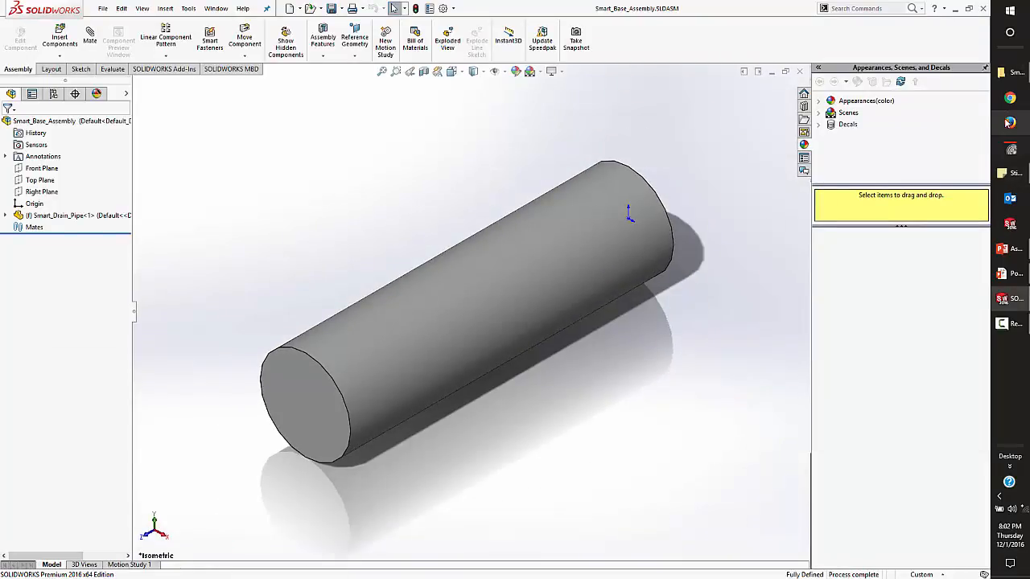
Insert Smart_EC.SLDPRT from the Smart Components folder above the drain pipe, using its Default configuration.
left_click(1012, 76)
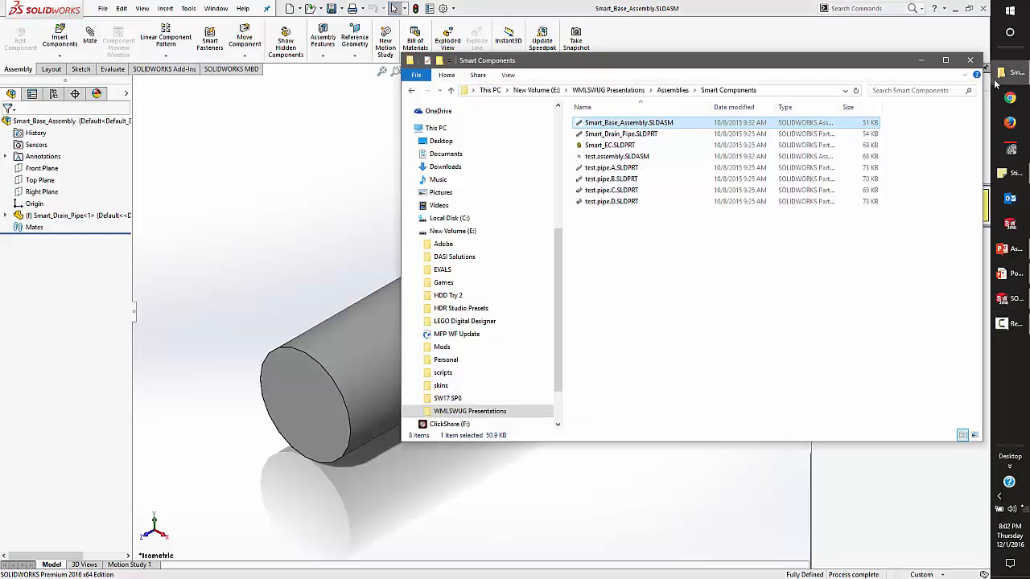
left_click(620, 145)
left_click_drag(361, 185, 361, 187)
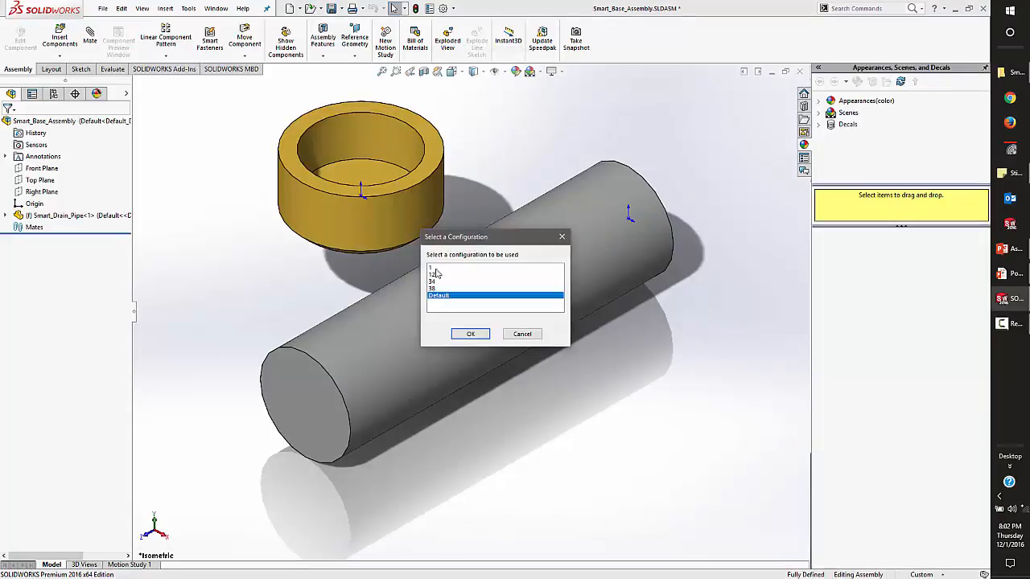
left_click(461, 334)
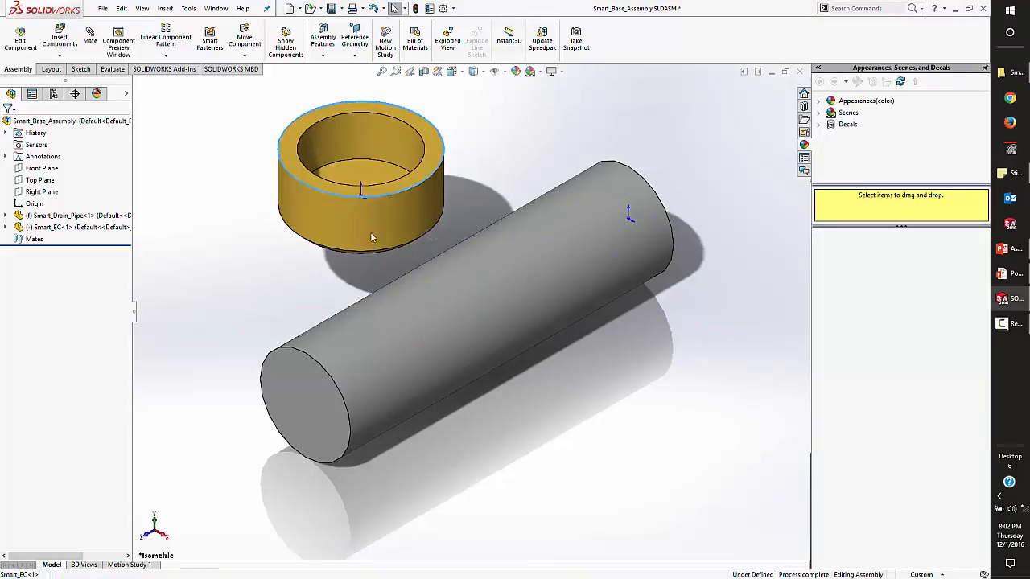
Bring the end cap to the pipe's far end and mate its inner bottom edge to the pipe's end edge.
left_click(350, 252)
left_click_drag(408, 155, 709, 125)
scroll(685, 166, "down", 1)
key("Escape")
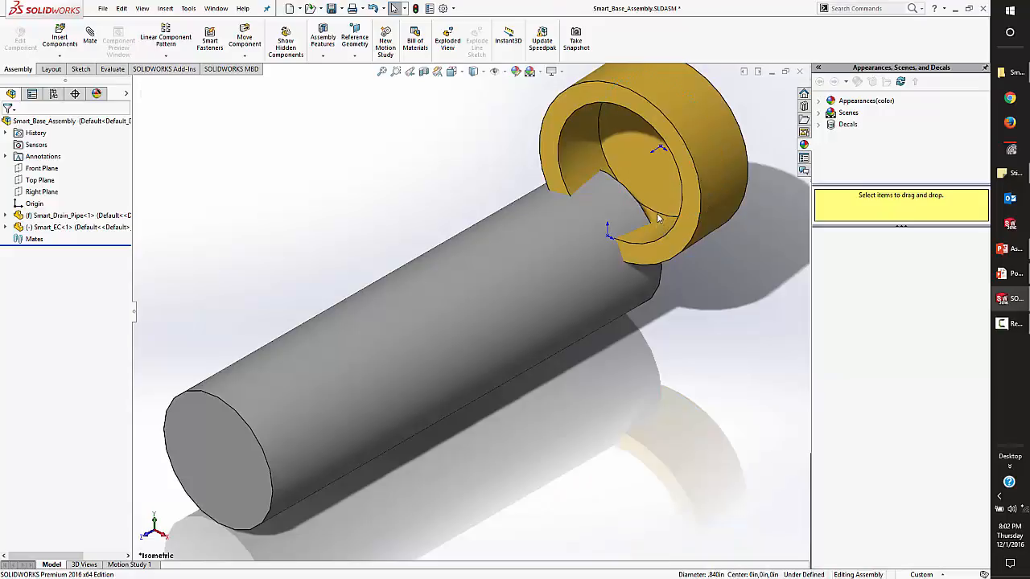
left_click_drag(658, 217, 642, 223, "alt")
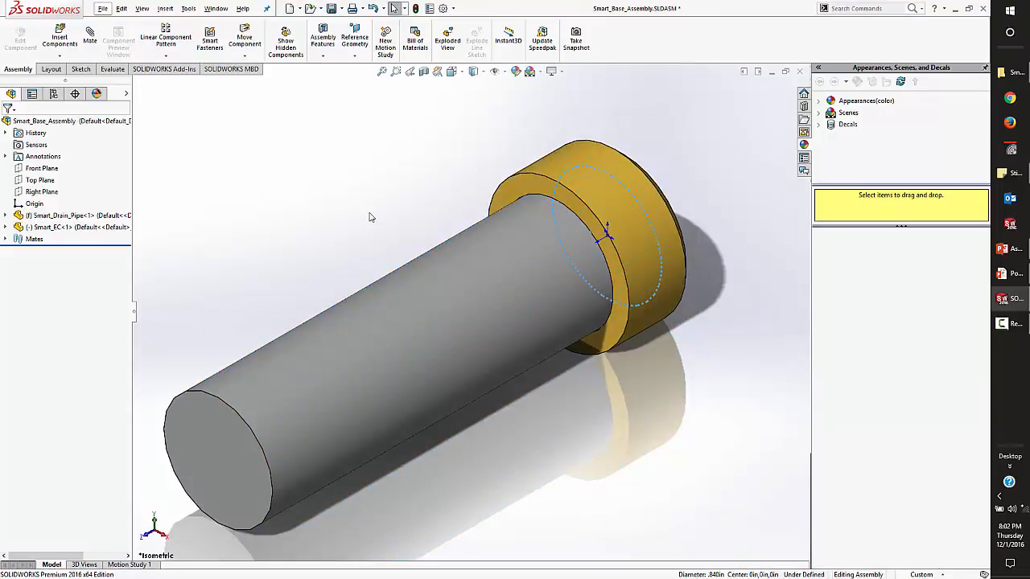
left_click(371, 217)
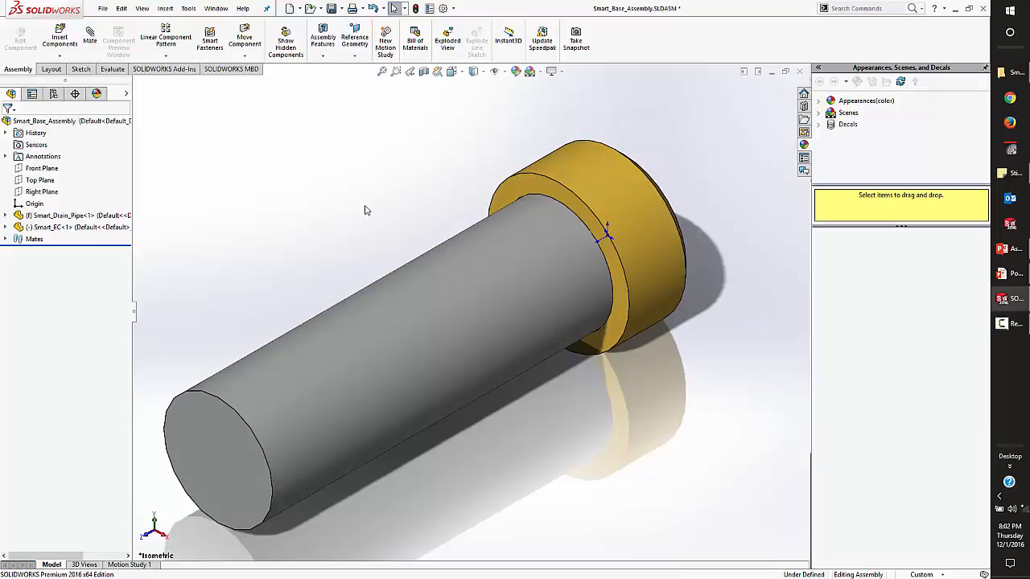
Undo the end cap's mate and instead mate the inner edge of its opening to the pipe's far end edge.
middle_click_drag(464, 256, 521, 260)
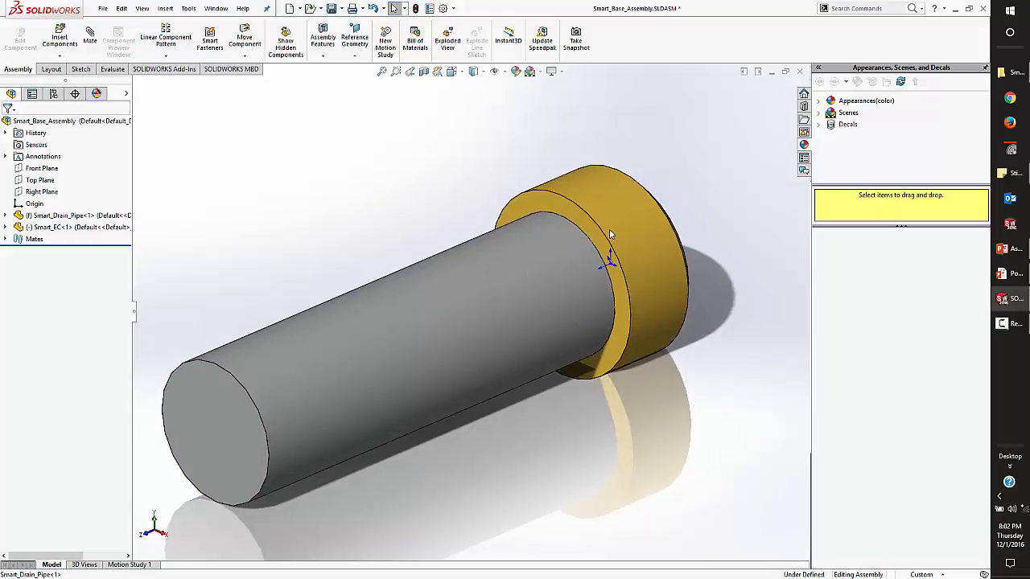
key("ctrl+7")
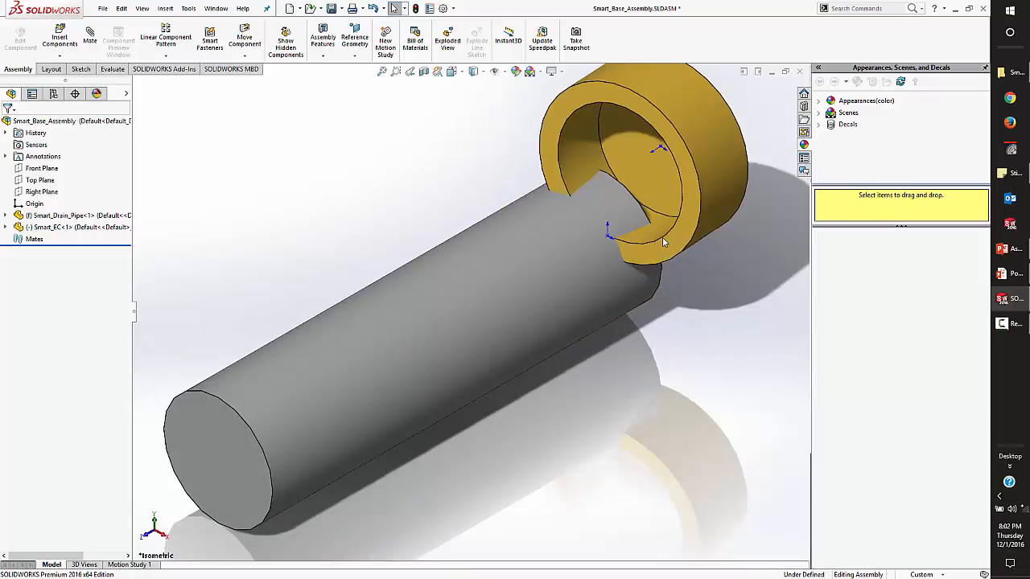
left_click_drag(662, 236, 679, 211, "alt")
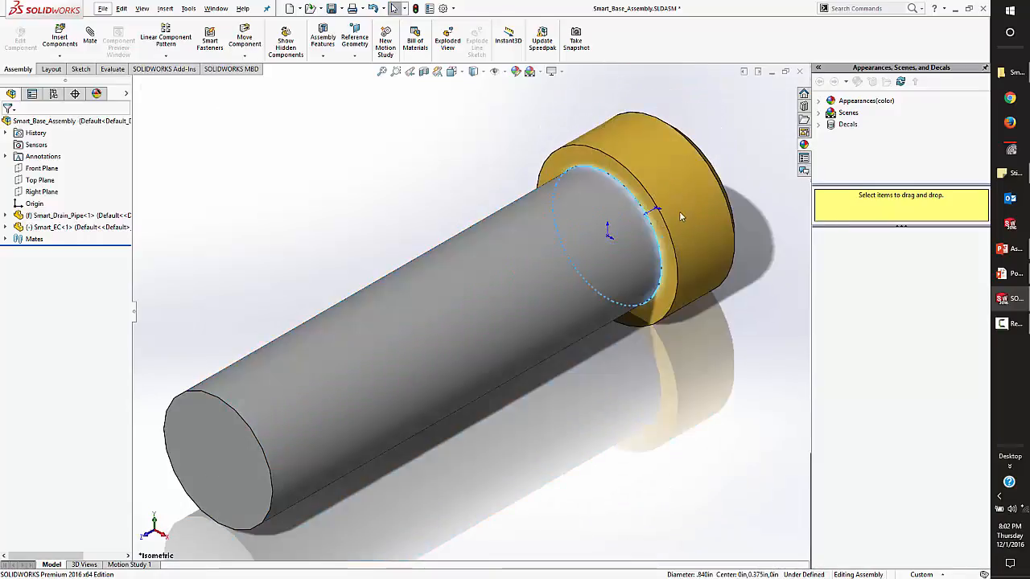
Try to switch the mated end cap to configuration 38.
left_click(677, 210)
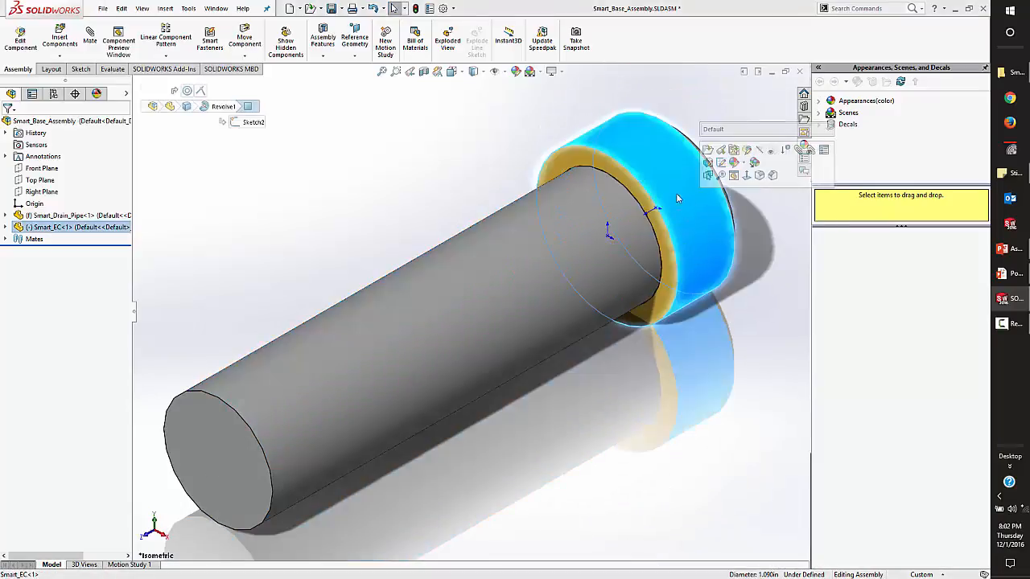
left_click(728, 82)
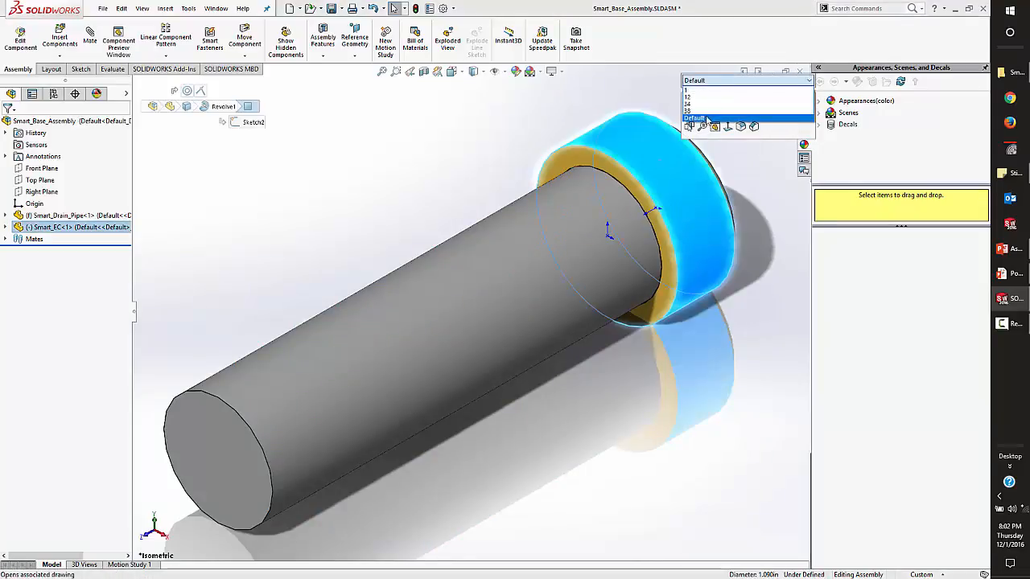
left_click(708, 110)
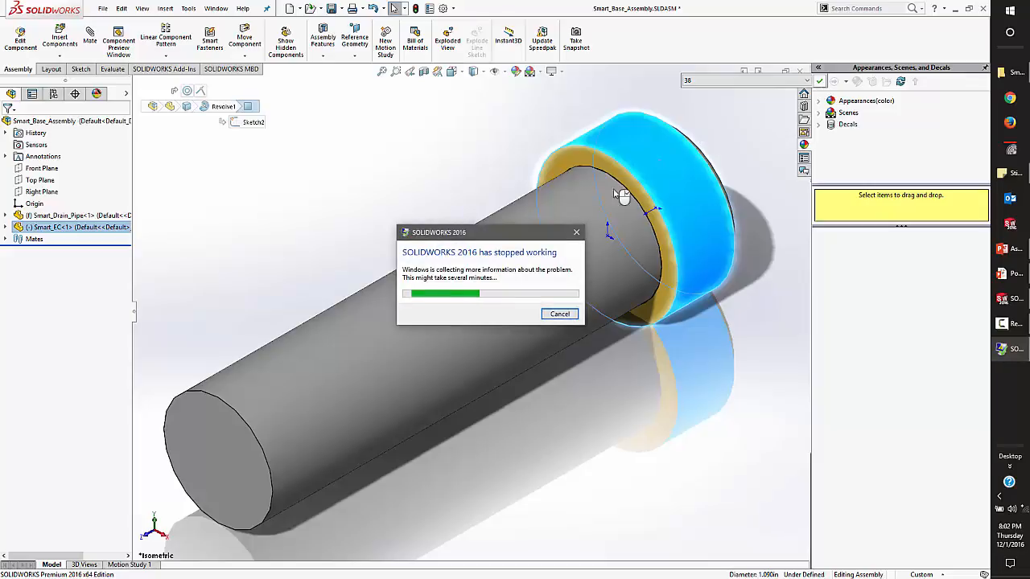
left_click(561, 314)
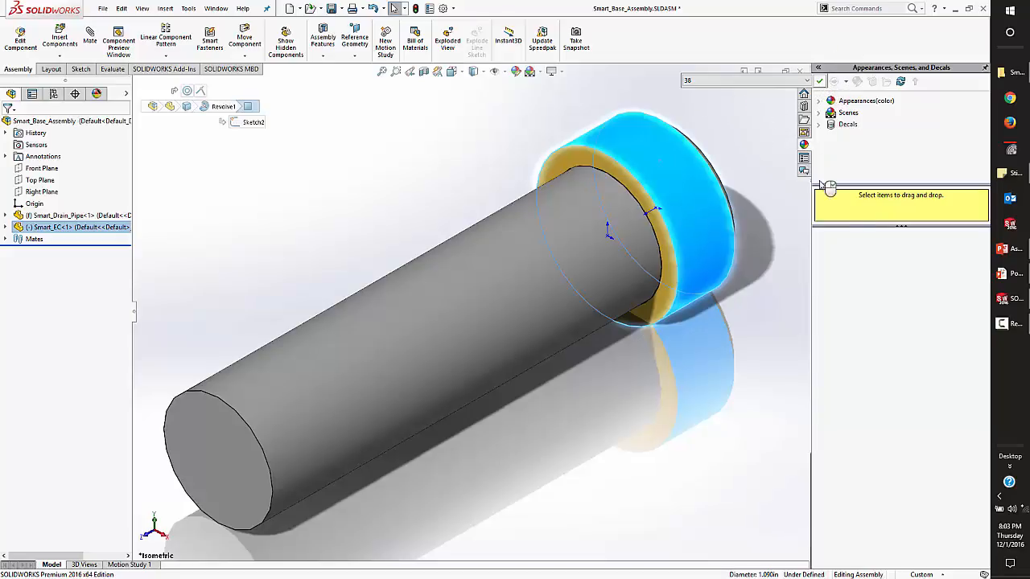
Close the frozen SOLIDWORKS window and open Smart_EC.SLDPRT from the Smart Components folder.
right_click(1011, 303)
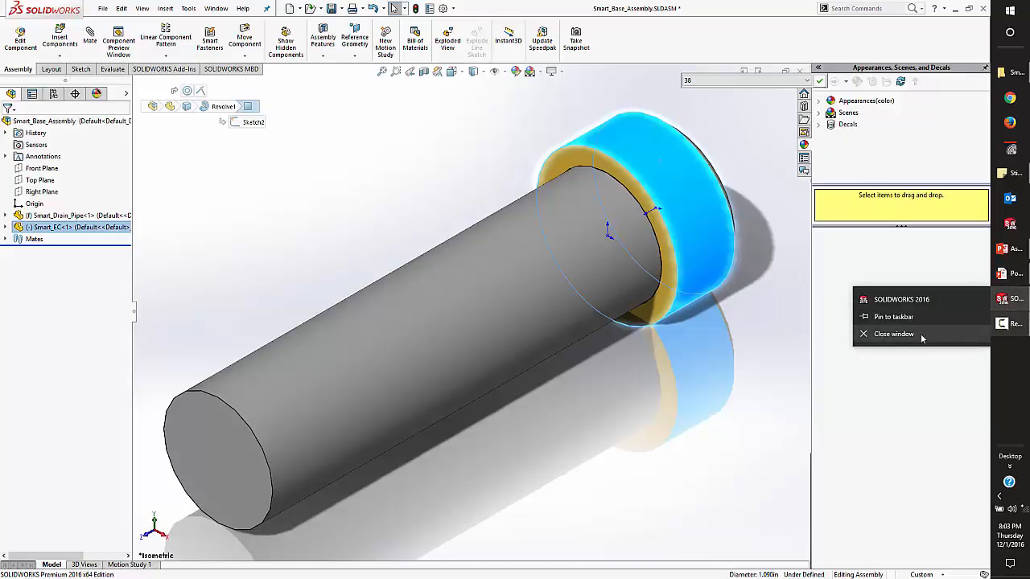
left_click(885, 334)
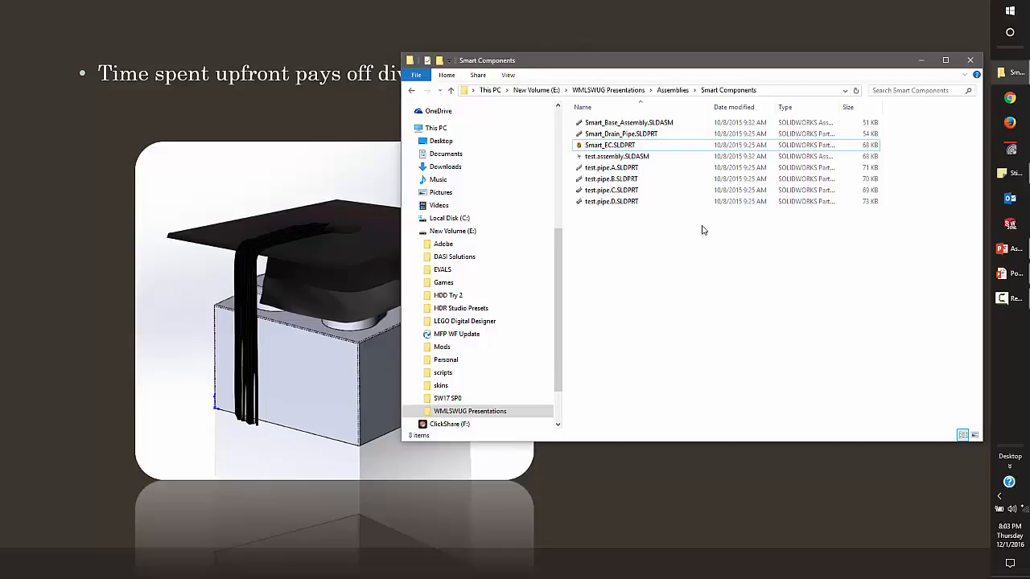
double_click(610, 145)
left_click(462, 294)
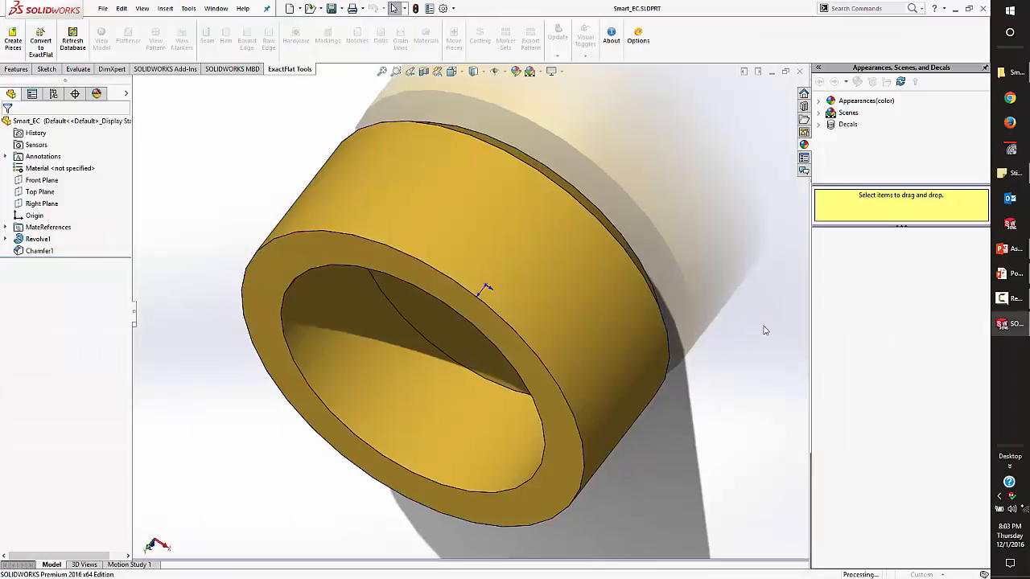
Examine which edge of the end cap the Default mate reference in the MateReferences folder uses.
middle_click_drag(449, 332, 402, 228)
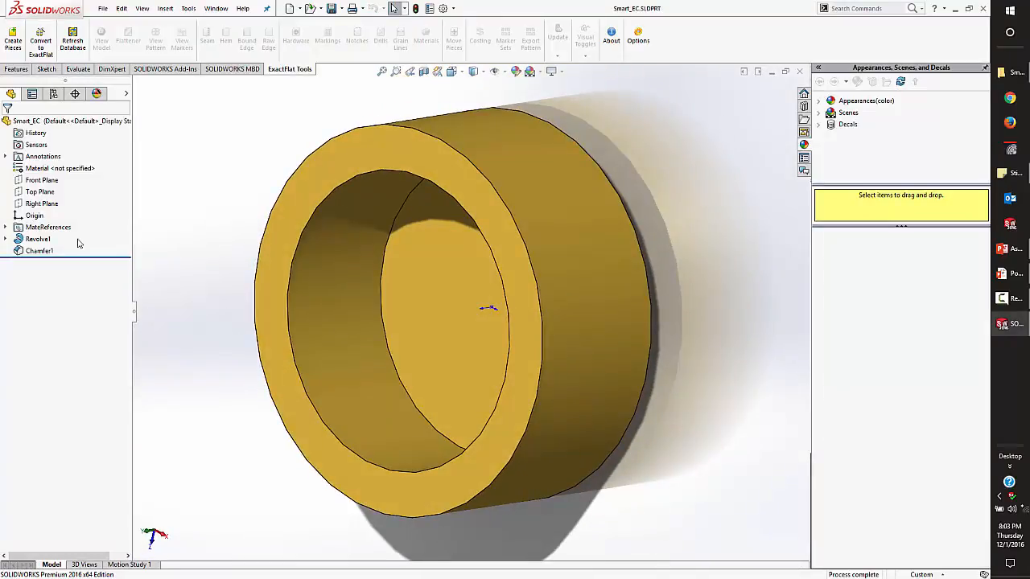
left_click(5, 227)
left_click(50, 239)
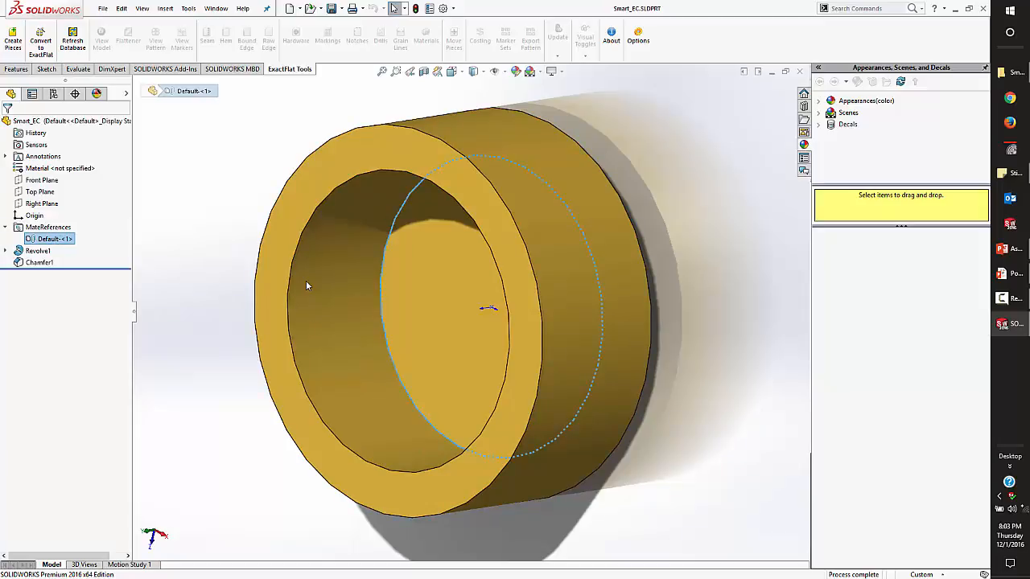
scroll(371, 312, "up", 3)
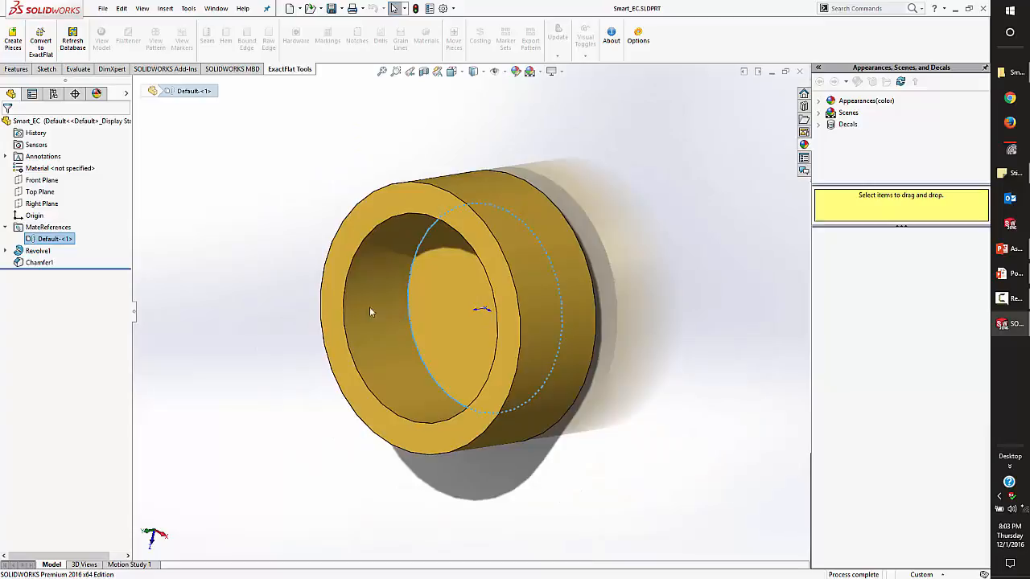
Activate the end cap's configurations 34, 38, 12 and 1 one after another.
left_click(53, 93)
left_click(75, 166)
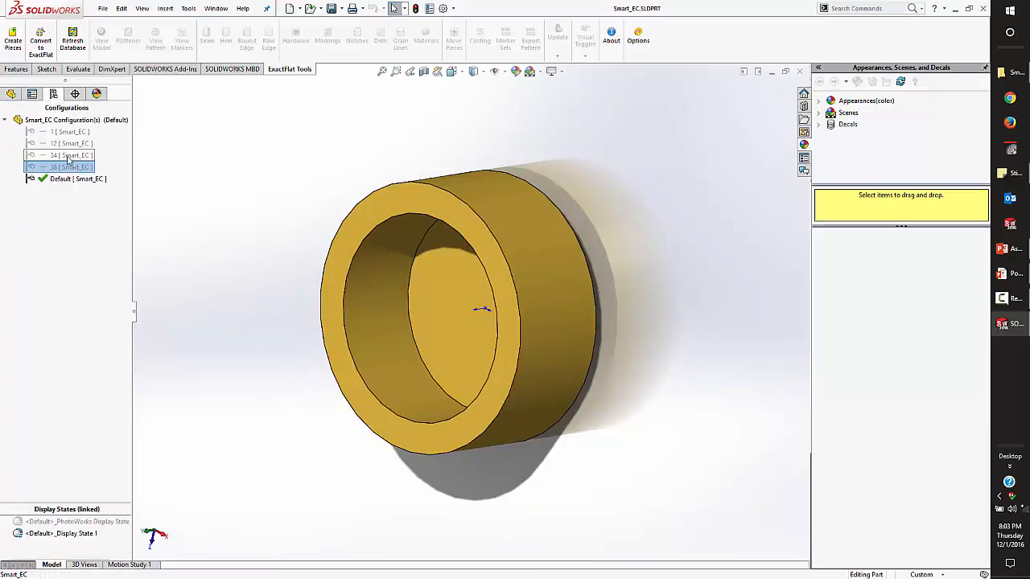
double_click(68, 155)
double_click(62, 167)
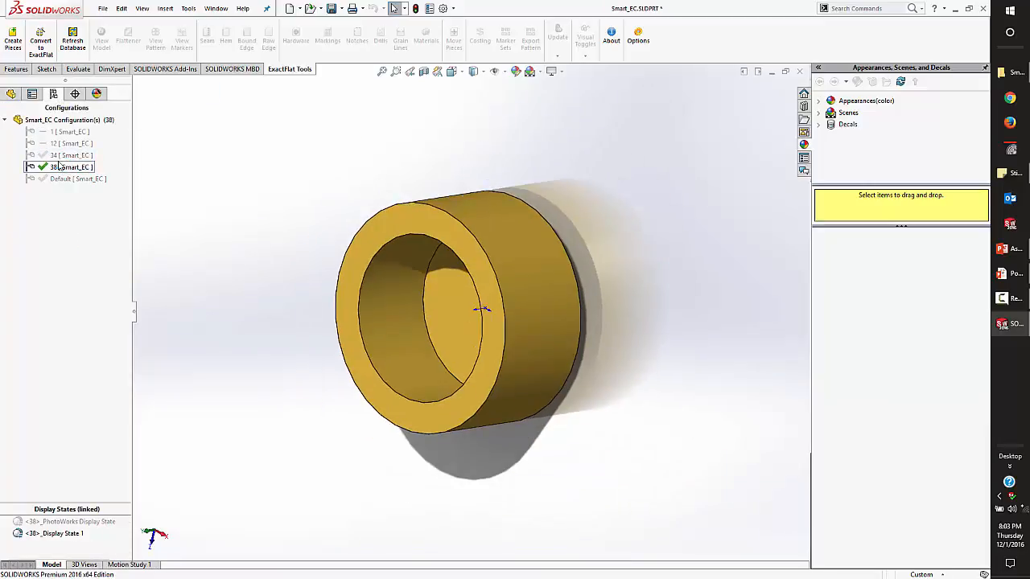
double_click(56, 144)
double_click(60, 131)
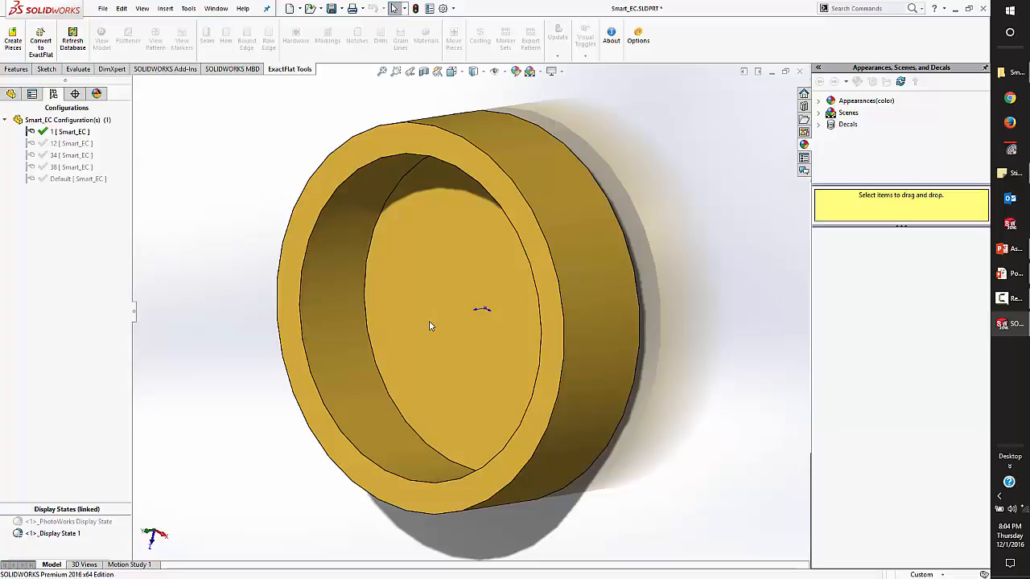
Open test.assembly.SLDASM from the Smart Components folder.
left_click(1011, 72)
left_click(641, 309)
double_click(606, 157)
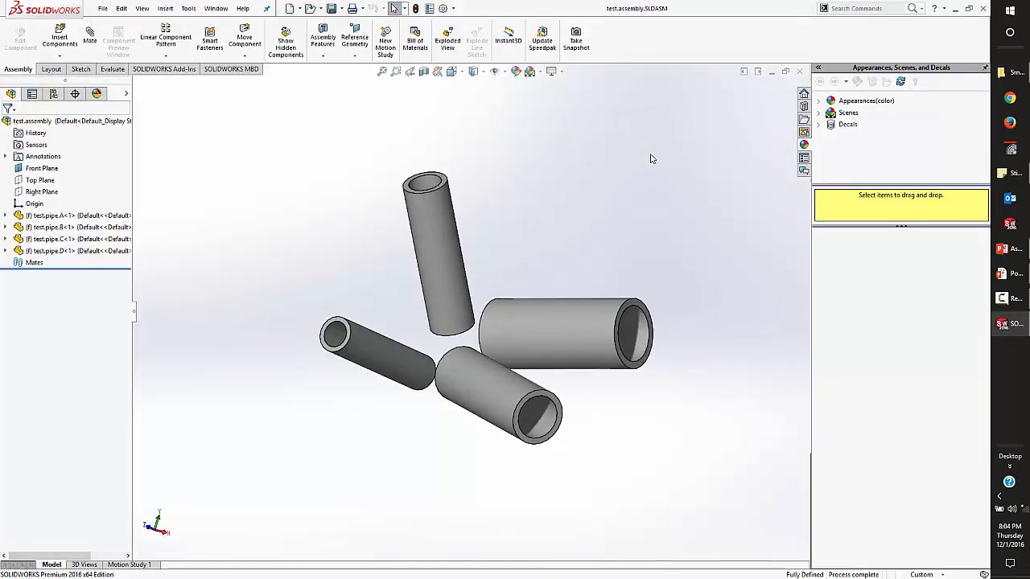
Insert the Smart_EC end cap from the Design Library's smart components folder onto the open end of the narrowest pipe, accepting the concentric mate.
left_click(804, 106)
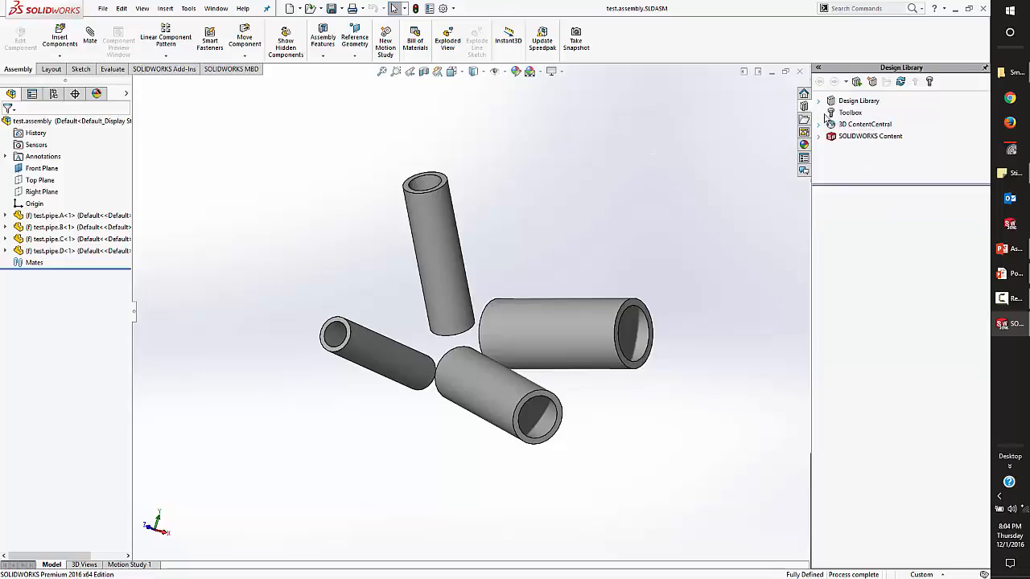
left_click(837, 101)
scroll(857, 161, "down", 2)
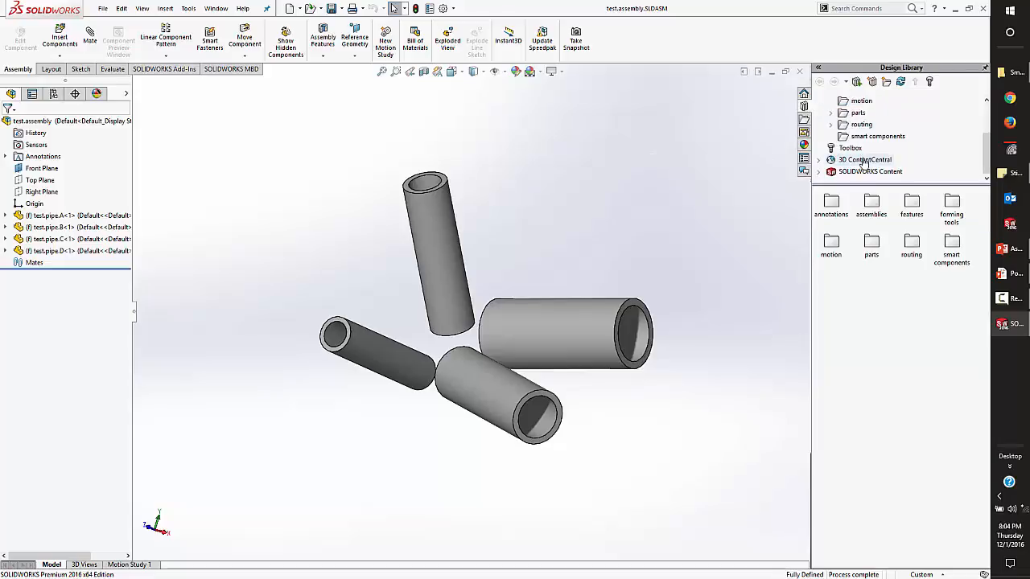
left_click(869, 136)
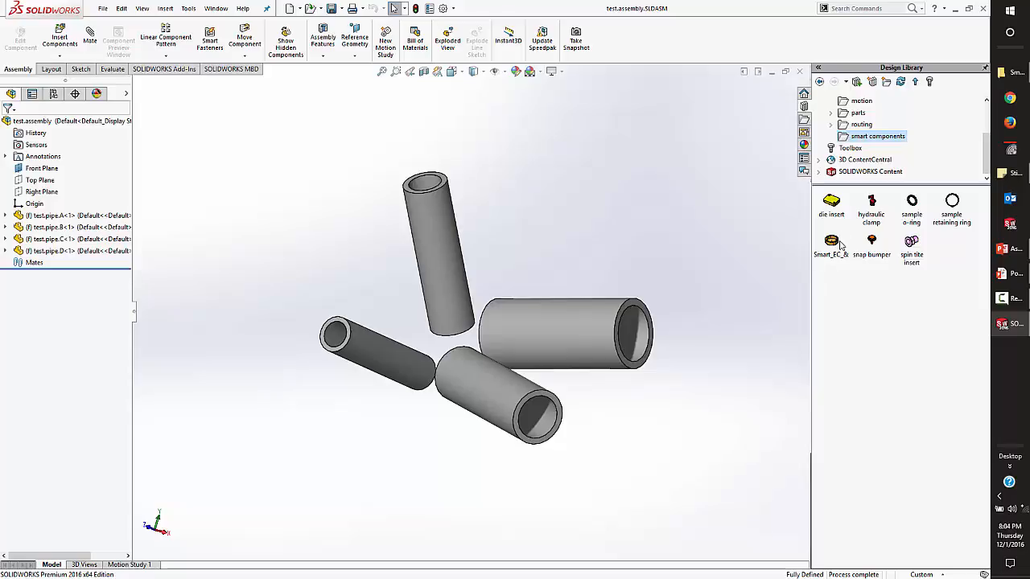
left_click_drag(840, 246, 429, 224)
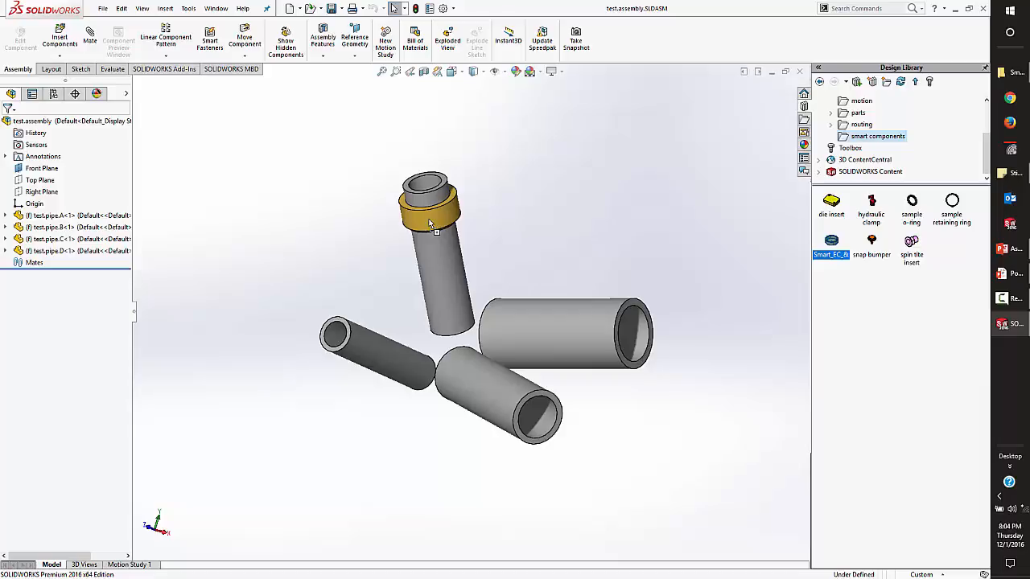
left_click_drag(429, 224, 350, 354)
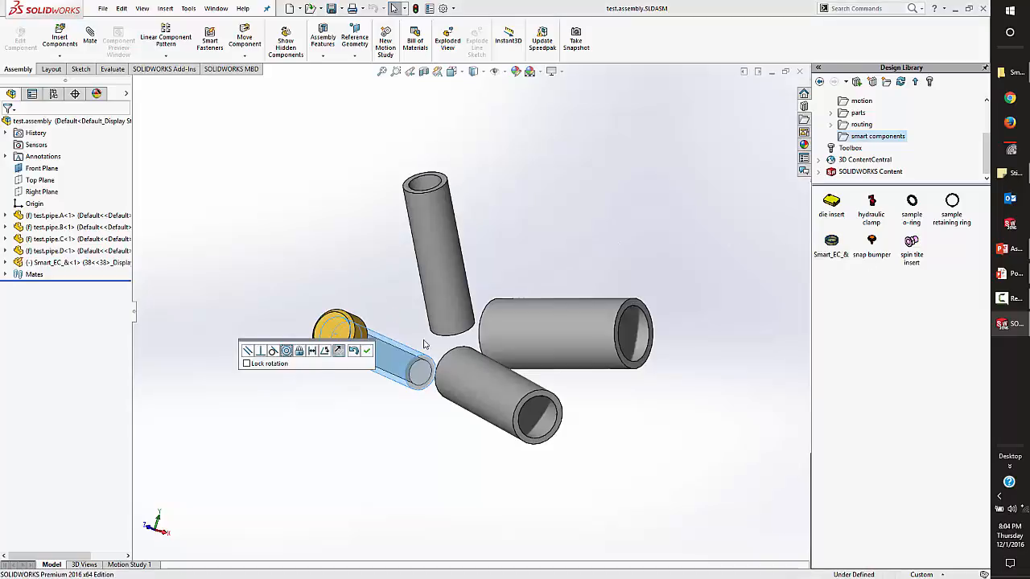
left_click(367, 351)
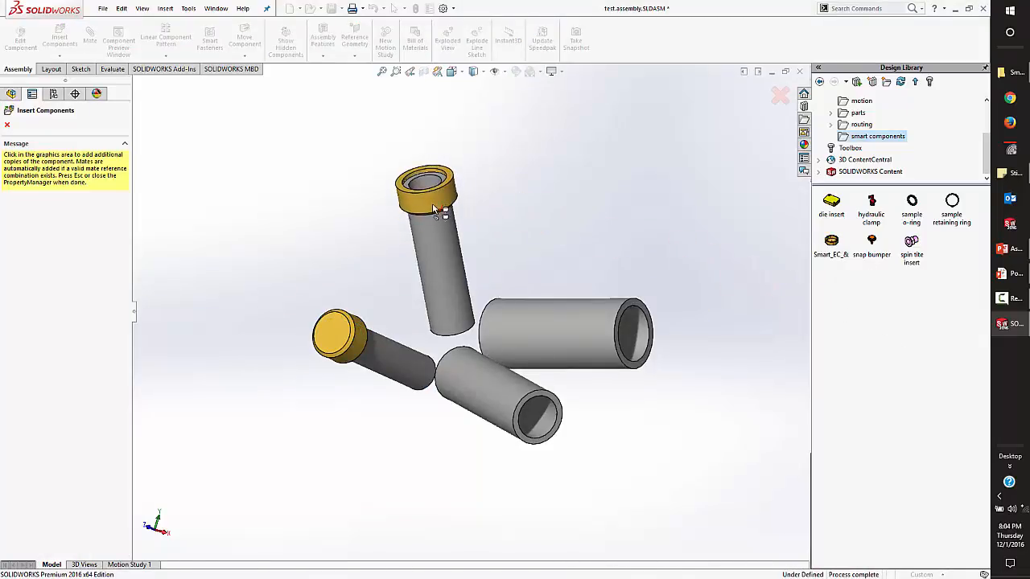
Place additional copies of the end cap on the open ends of the other three pipes.
left_click(433, 210)
key("Return")
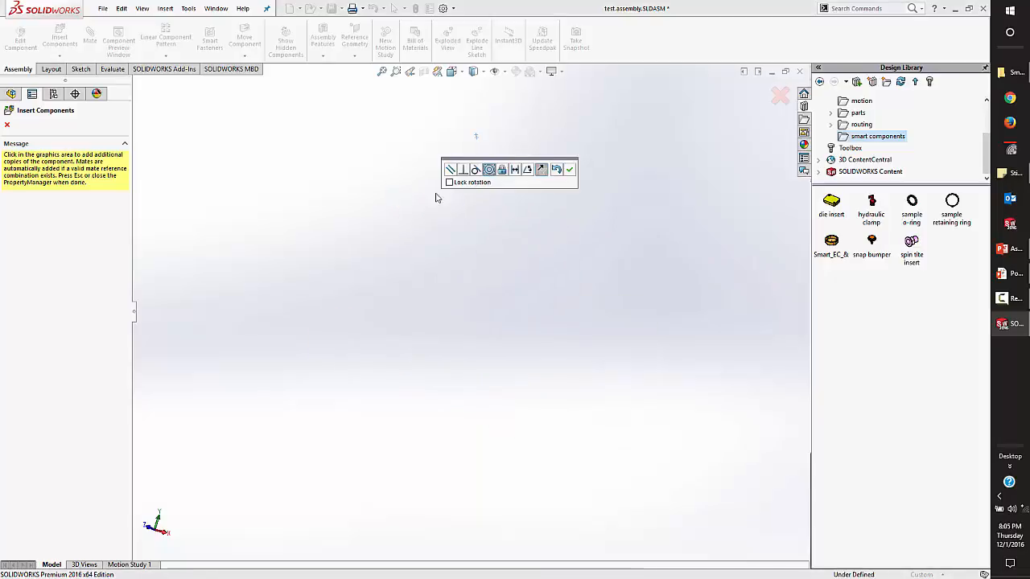
left_click(569, 169)
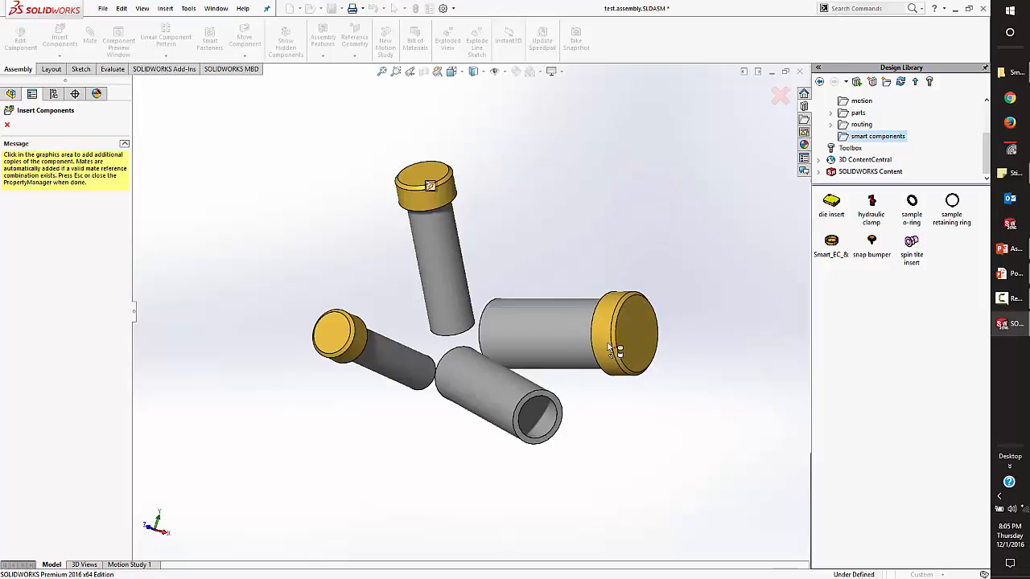
left_click(611, 350)
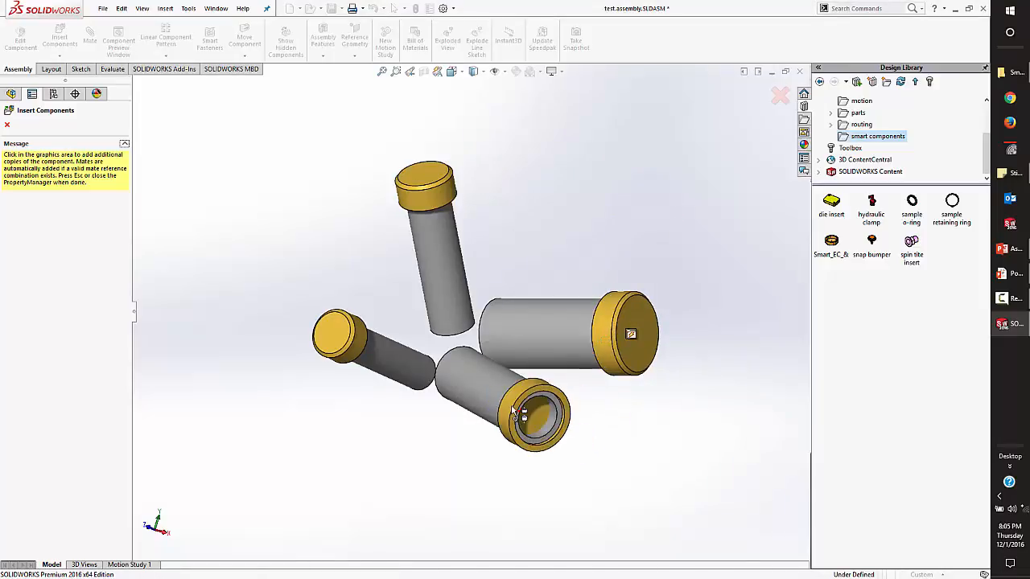
left_click(527, 411)
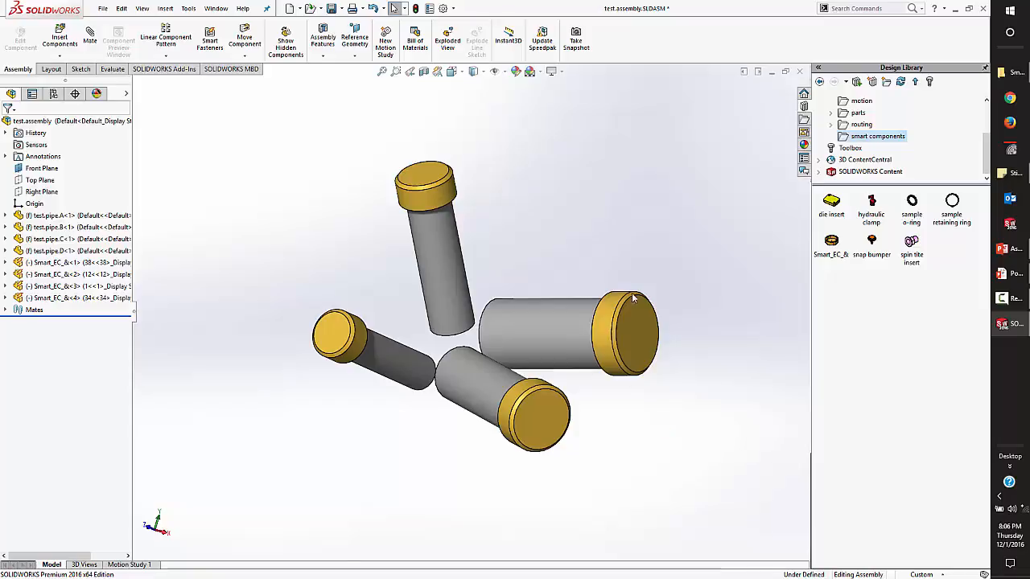
Open Smart_Base_Assembly.SLDASM from the Smart Components folder.
key("ctrl+Tab")
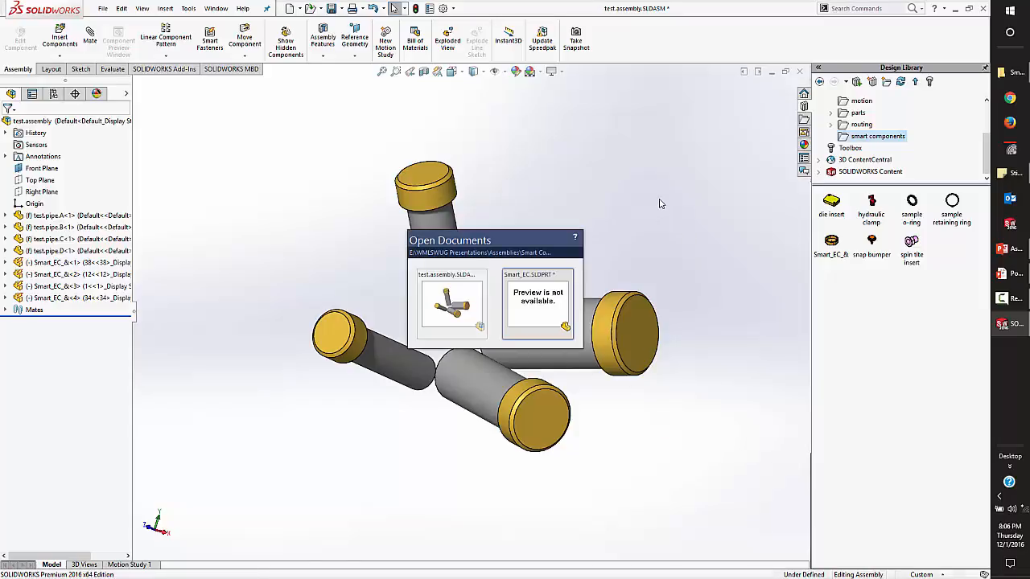
key("ctrl+Tab")
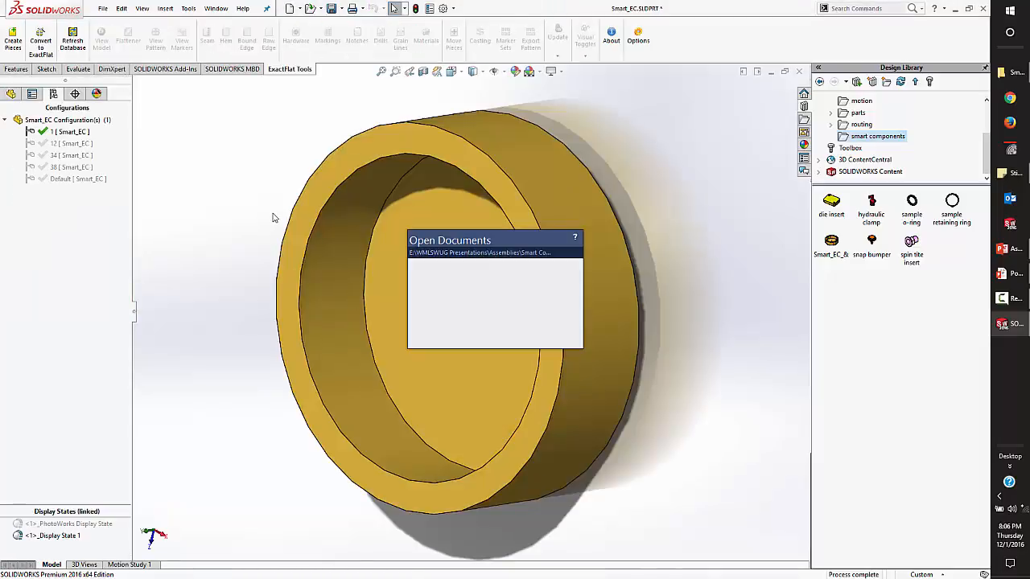
key("ctrl+Tab")
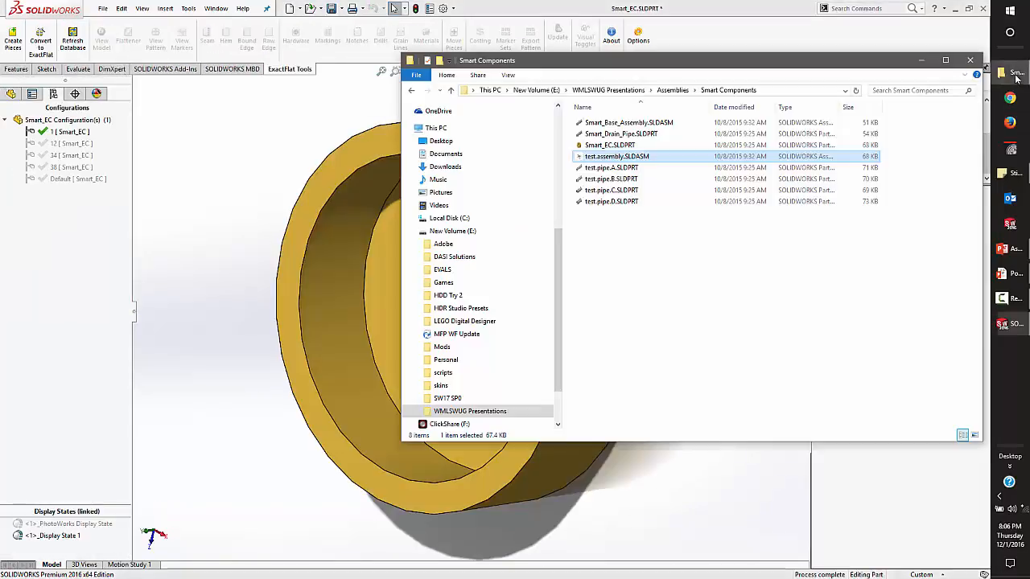
left_click(1009, 73)
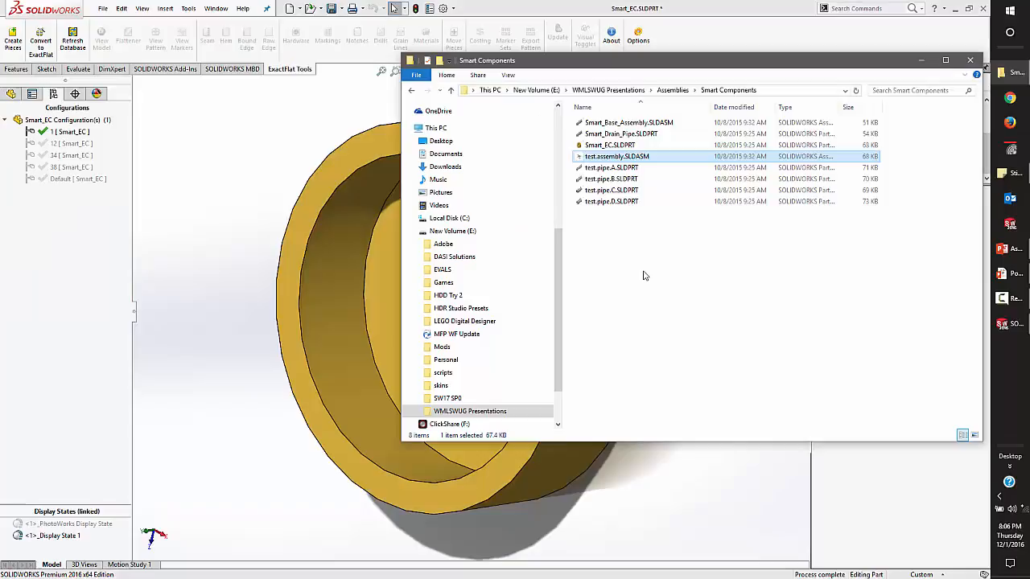
double_click(628, 122)
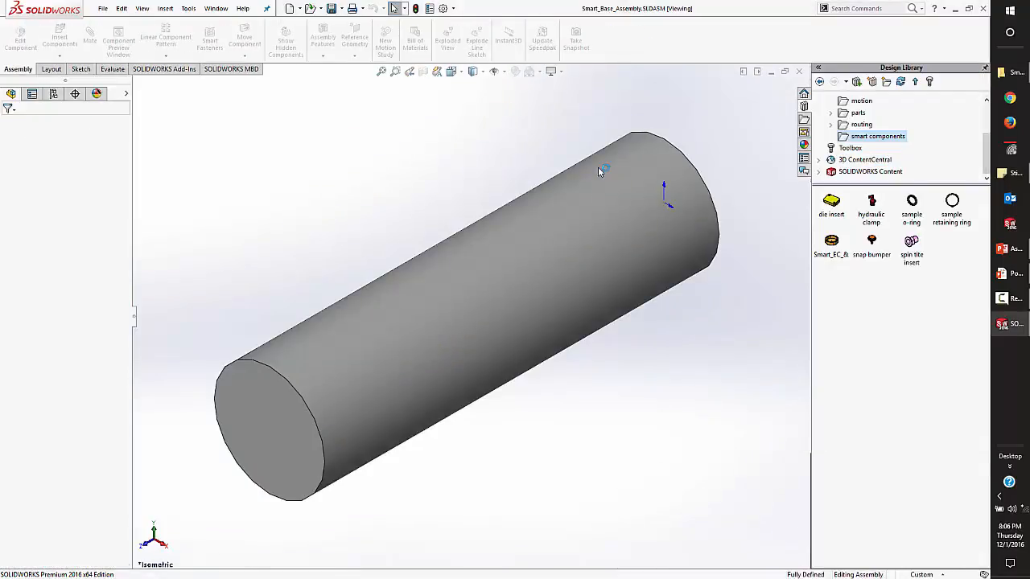
Insert the open Smart_EC part in configuration 1 into Smart_Base_Assembly, above the far end of the drain pipe.
key("ctrl+Tab")
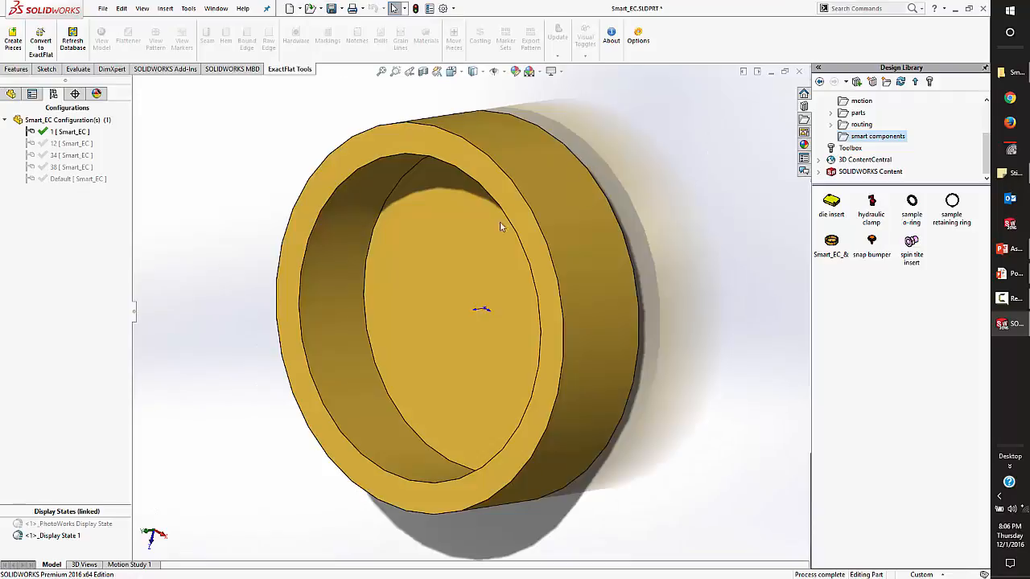
key("ctrl+Tab")
left_click(60, 39)
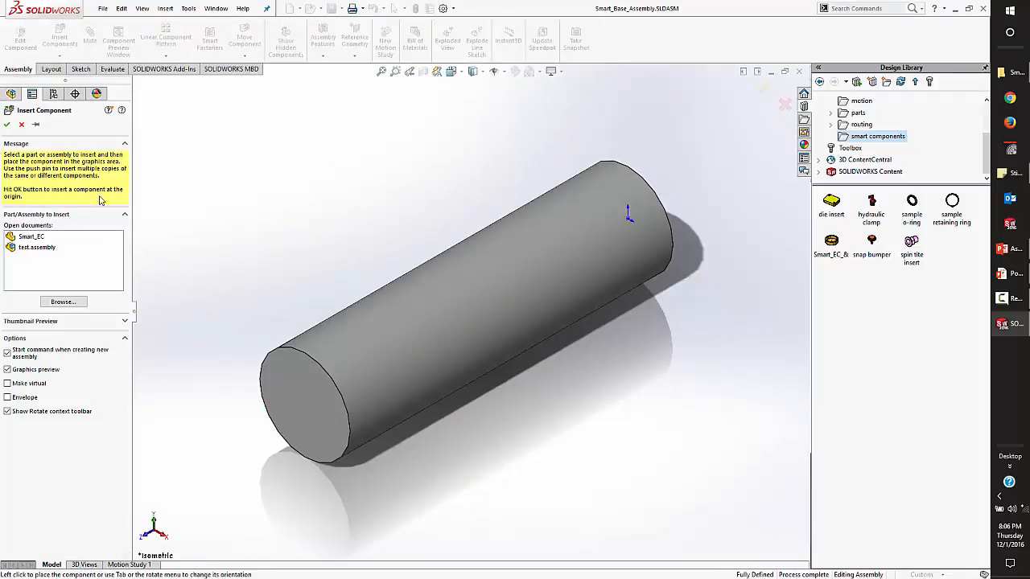
left_click(37, 237)
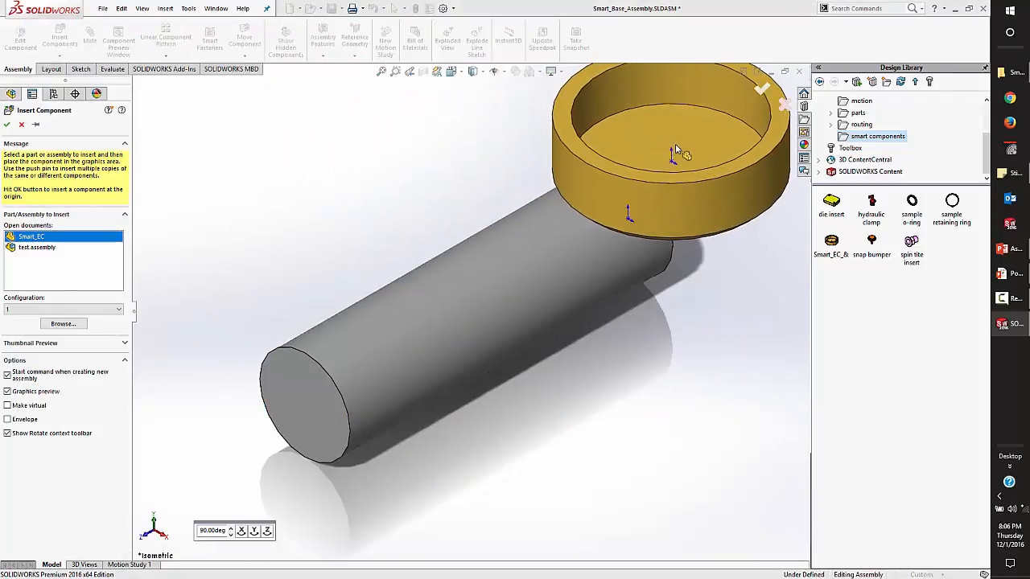
left_click(676, 151)
Mate the end cap's inner cylindrical face concentric with the drain pipe's outer face.
right_click(651, 266)
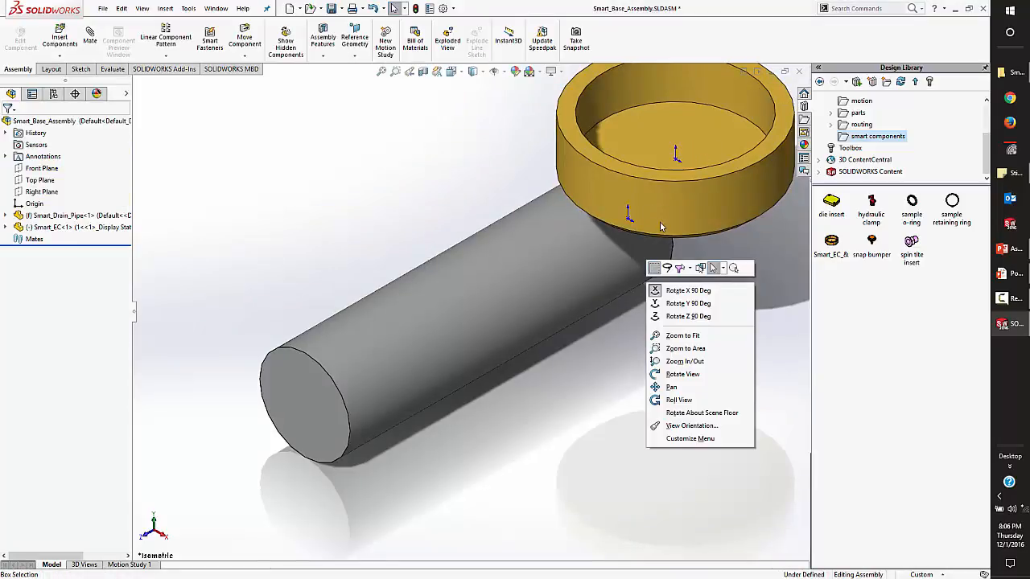
left_click(653, 203)
middle_click_drag(654, 202, 636, 175)
right_click_drag(637, 176, 729, 262)
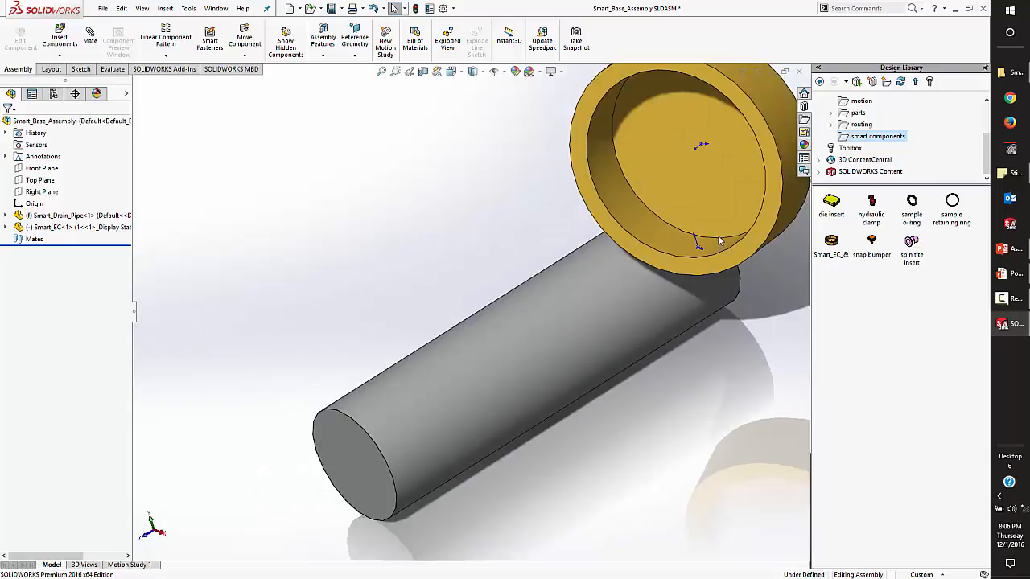
left_click_drag(716, 240, 612, 191)
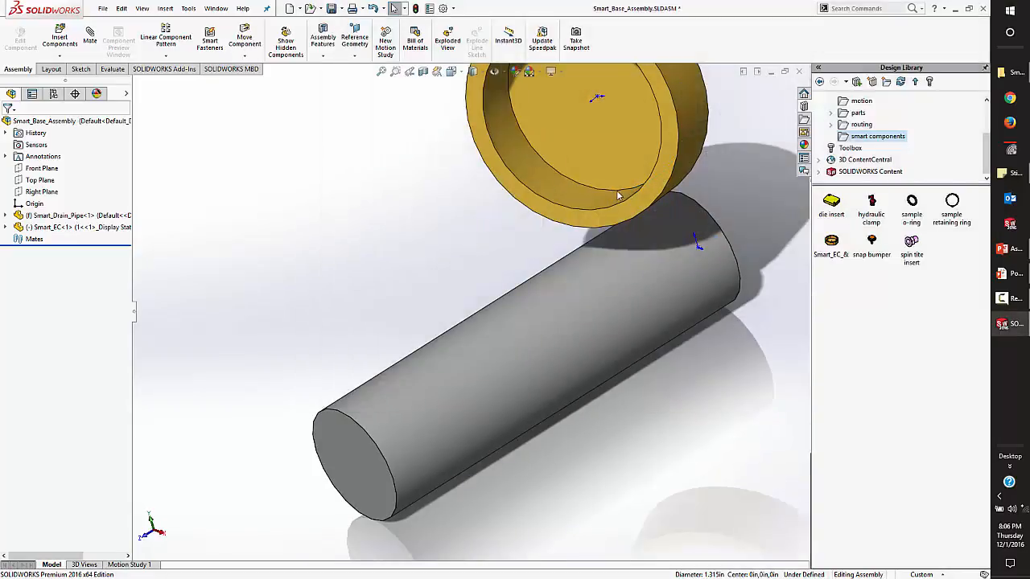
key("Escape")
left_click_drag(588, 192, 667, 240, "alt")
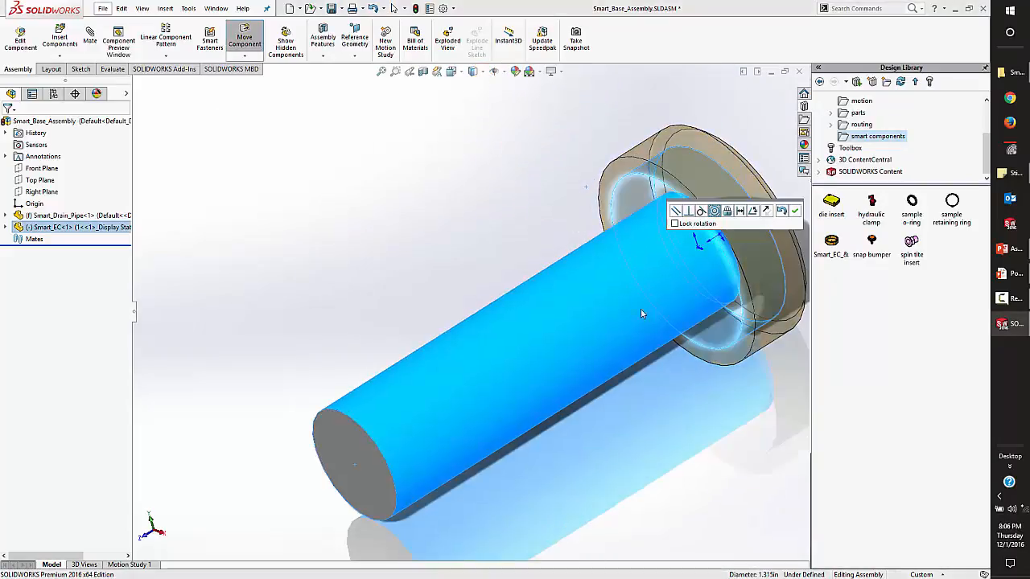
left_click(794, 210)
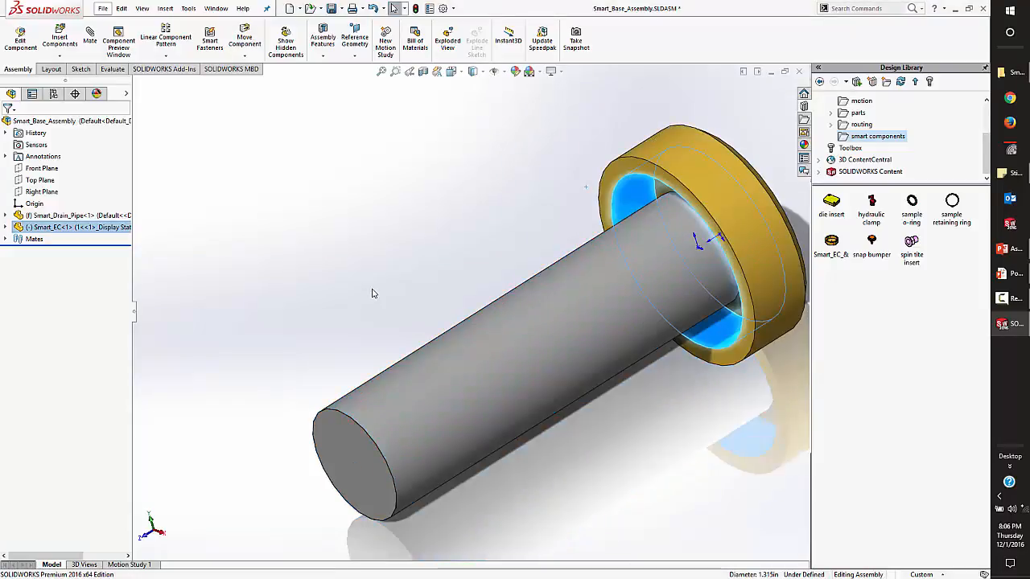
left_click(416, 215)
middle_click_drag(529, 289, 583, 307)
scroll(583, 309, "up", 2)
scroll(580, 310, "down", 2)
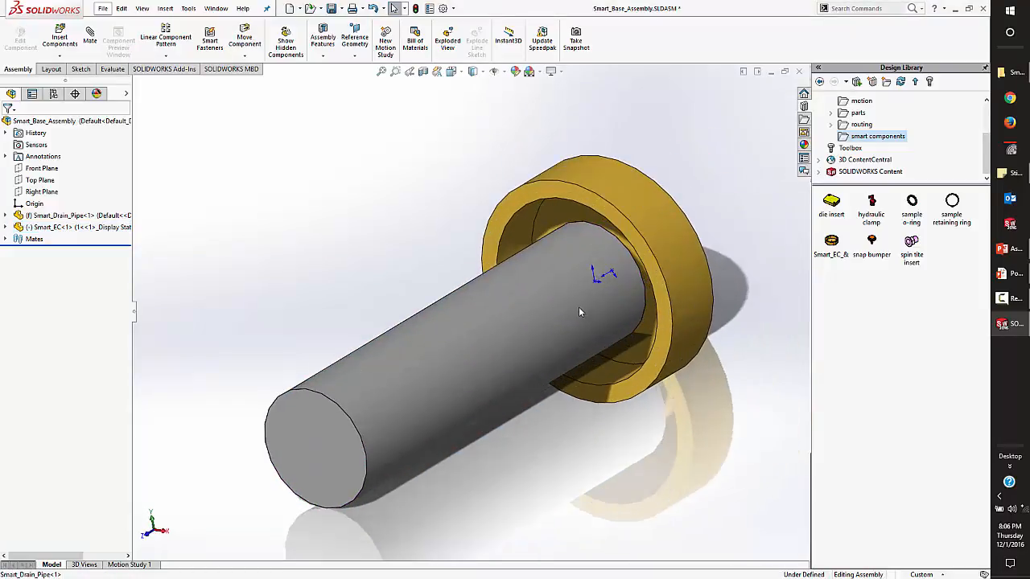
Define the end cap as a smart component with diameter auto-sizing, using its inner cylindrical face as the concentric mate reference.
left_click(190, 8)
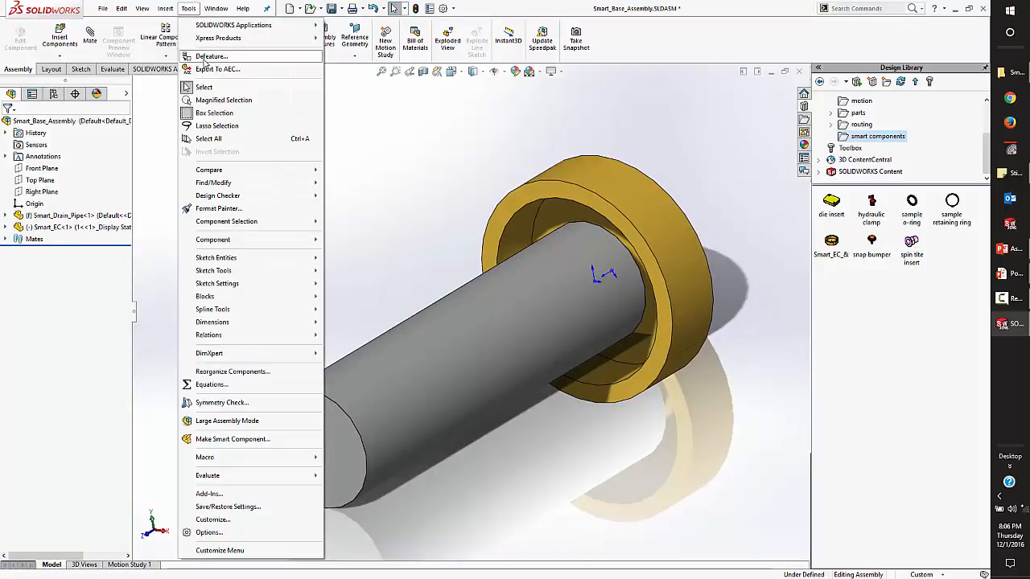
left_click(218, 441)
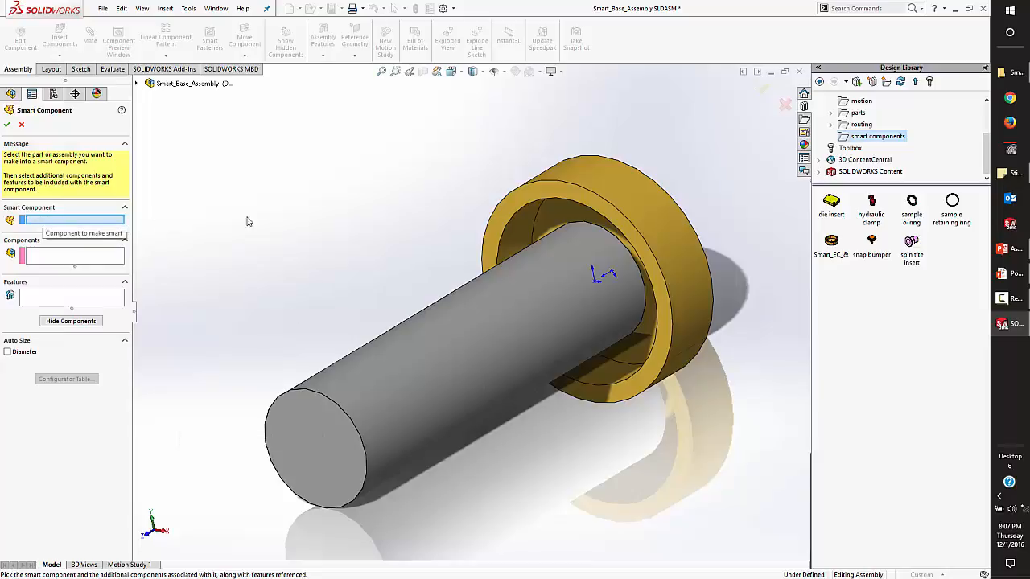
left_click(624, 192)
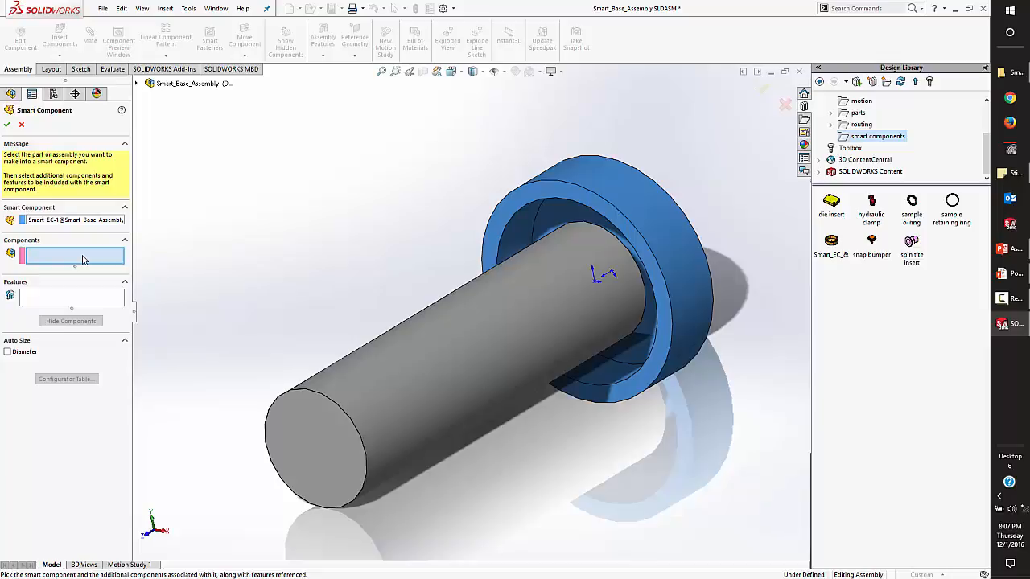
left_click(58, 300)
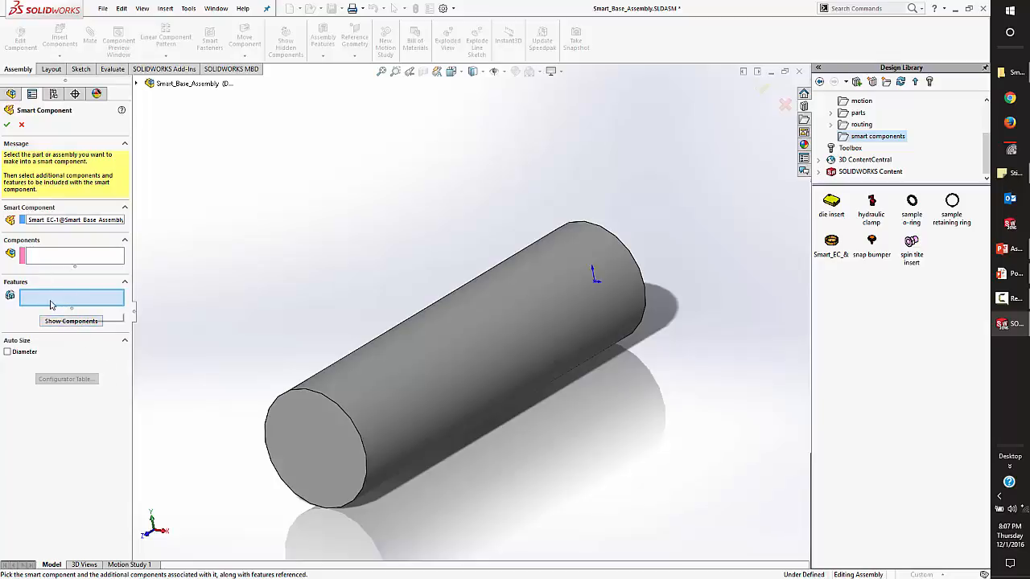
left_click(8, 352)
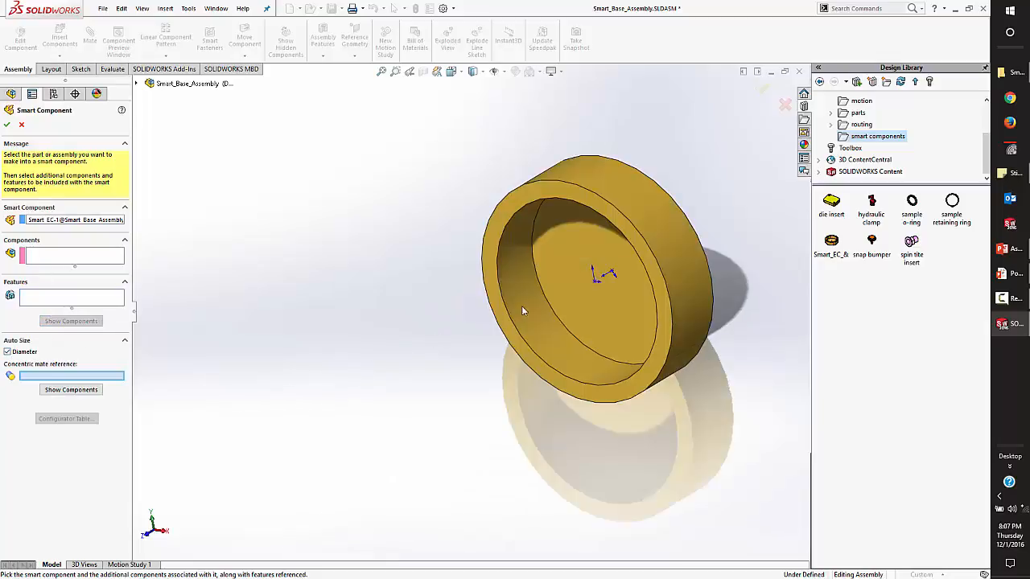
scroll(552, 334, "down", 2)
left_click(541, 327)
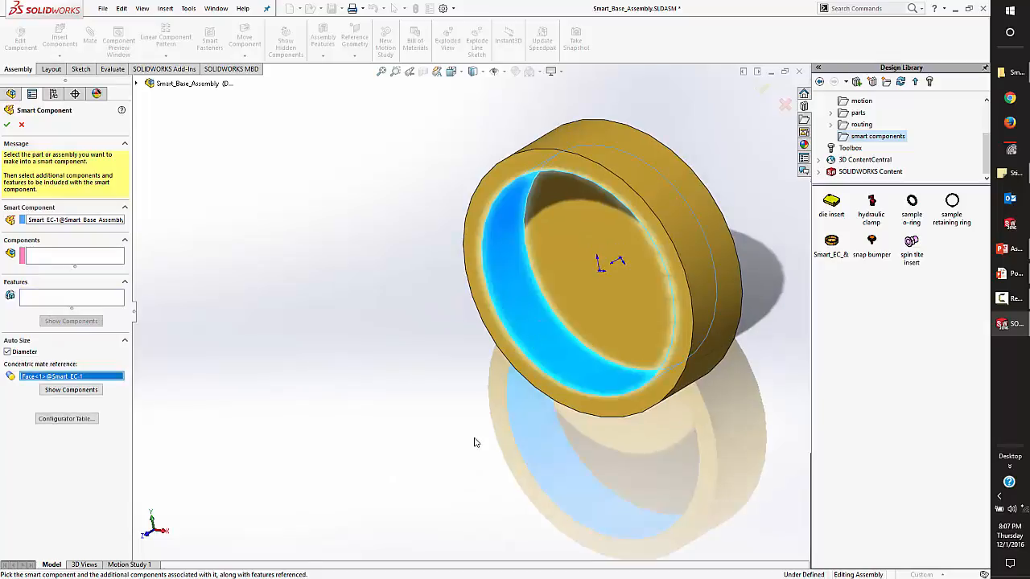
In the smart component's Configurator Table, set configuration 1's diameter range to a minimum of 1.3 and a maximum of 1.4.
left_click(62, 421)
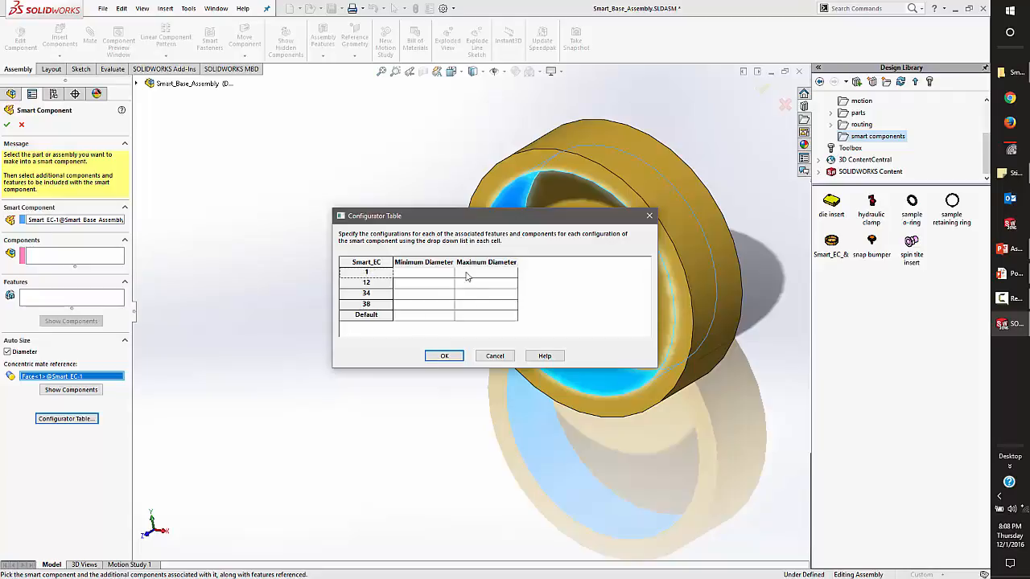
left_click(433, 275)
type("1.3")
key("Tab")
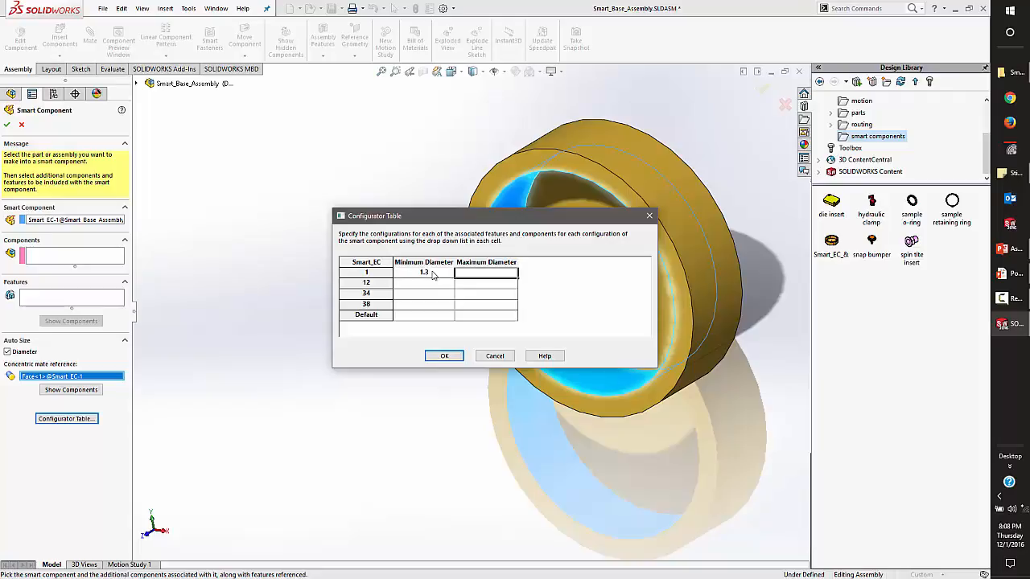
type("1.4")
Set configuration 12's minimum diameter to .8 and its maximum diameter to .9.
left_click(424, 286)
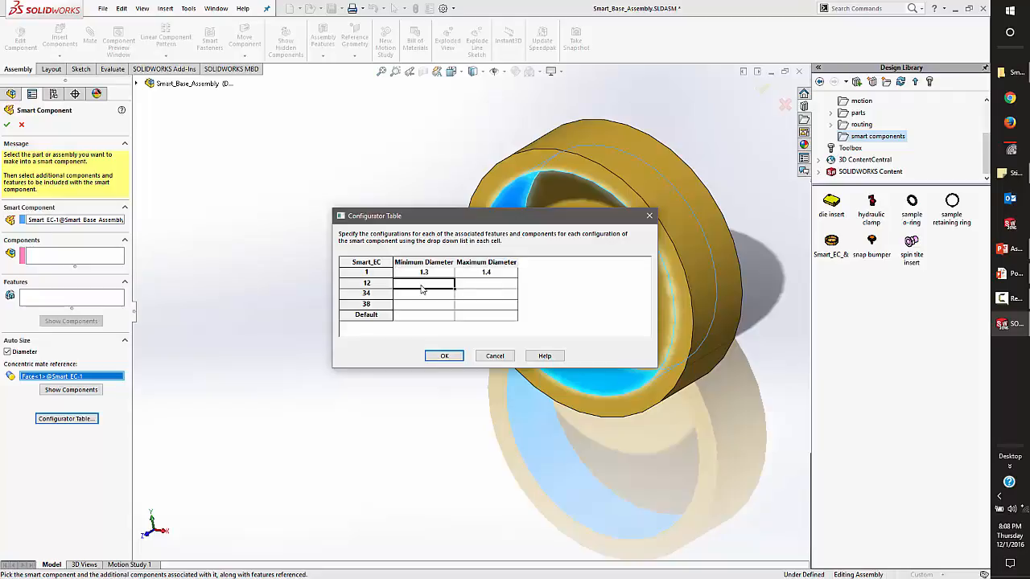
type(".8")
key("Tab")
type(".9")
Set configuration 34's diameter range to a minimum of 1 and a maximum of 1.1.
left_click(416, 297)
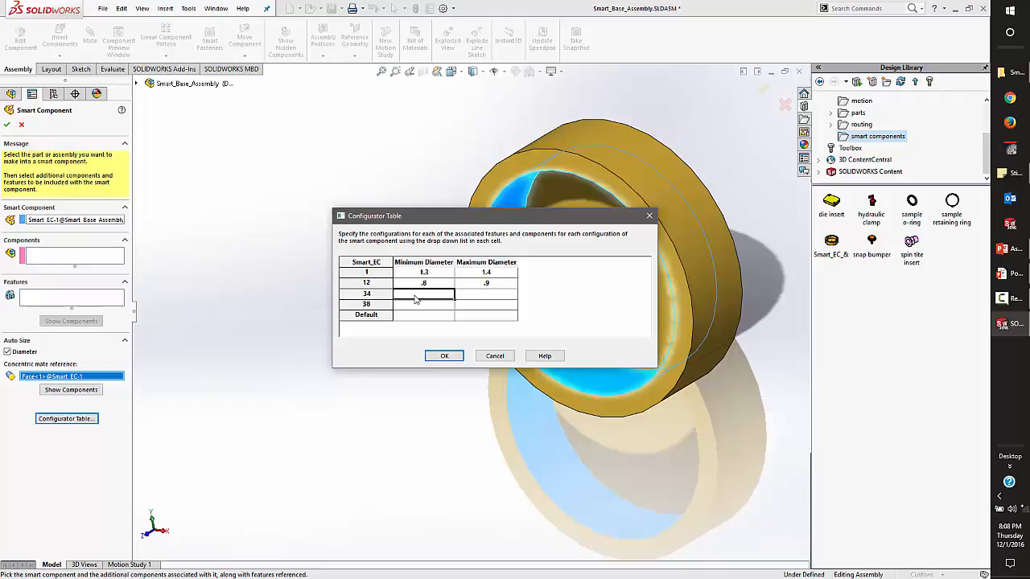
type("1")
key("Tab")
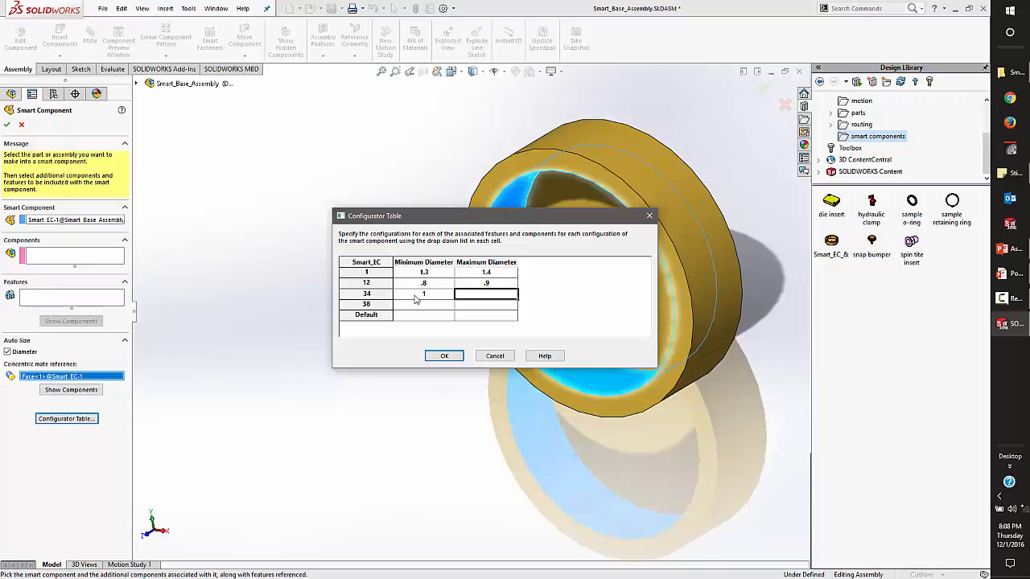
type("1.1")
Give configuration 38 a minimum diameter of .6 and a maximum diameter of .7.
left_click(408, 306)
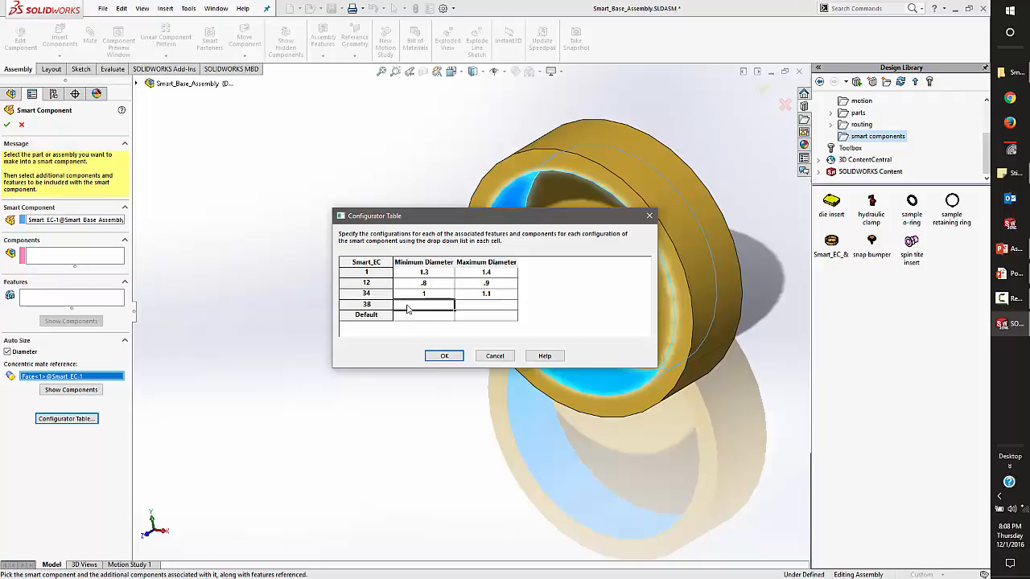
type(".6")
key("Tab")
type(".7")
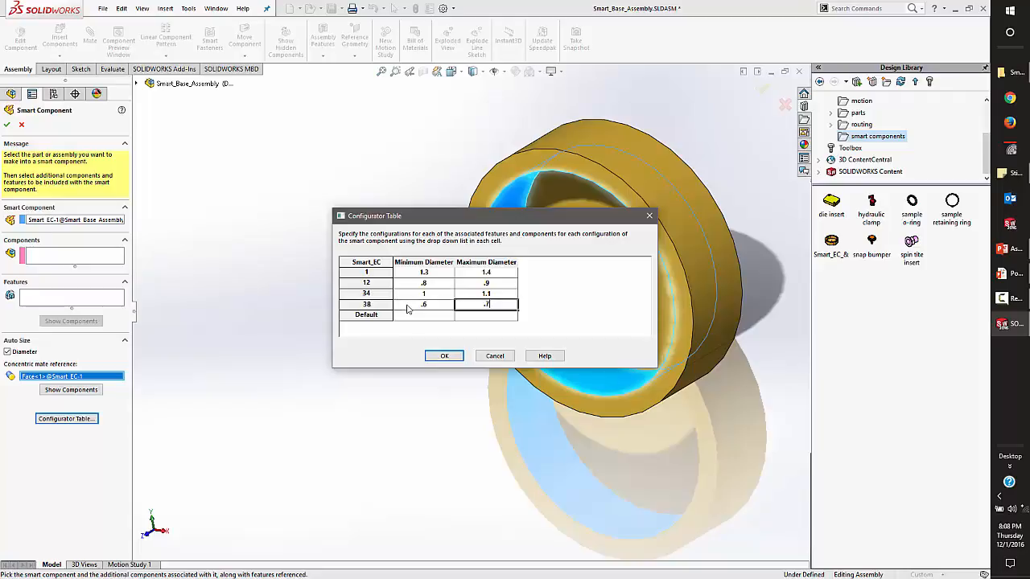
Set the Default configuration's diameter range from .8 to .9, then accept the table and finish the smart component definition.
left_click(420, 319)
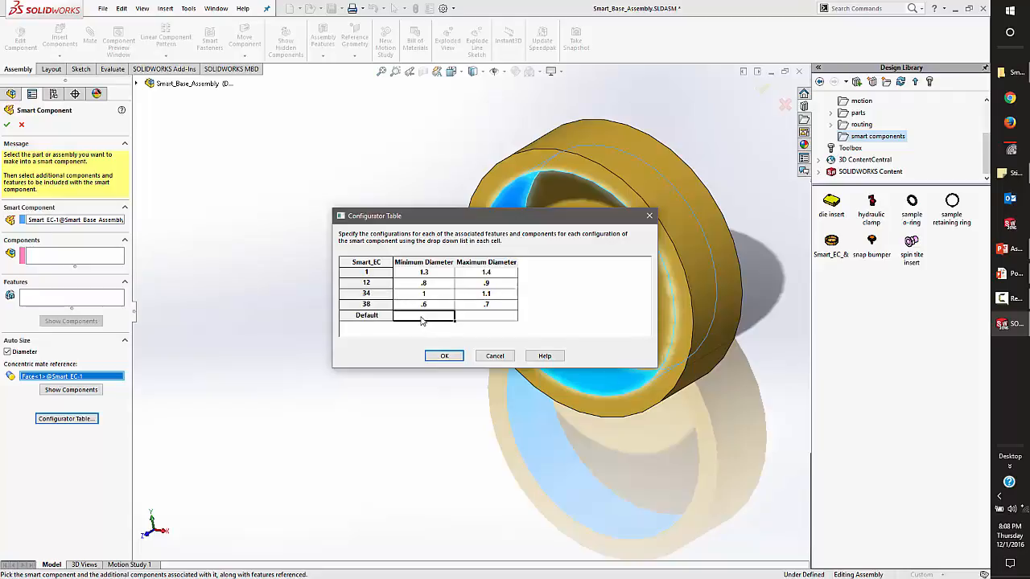
type(".8")
key("Tab")
type(".9")
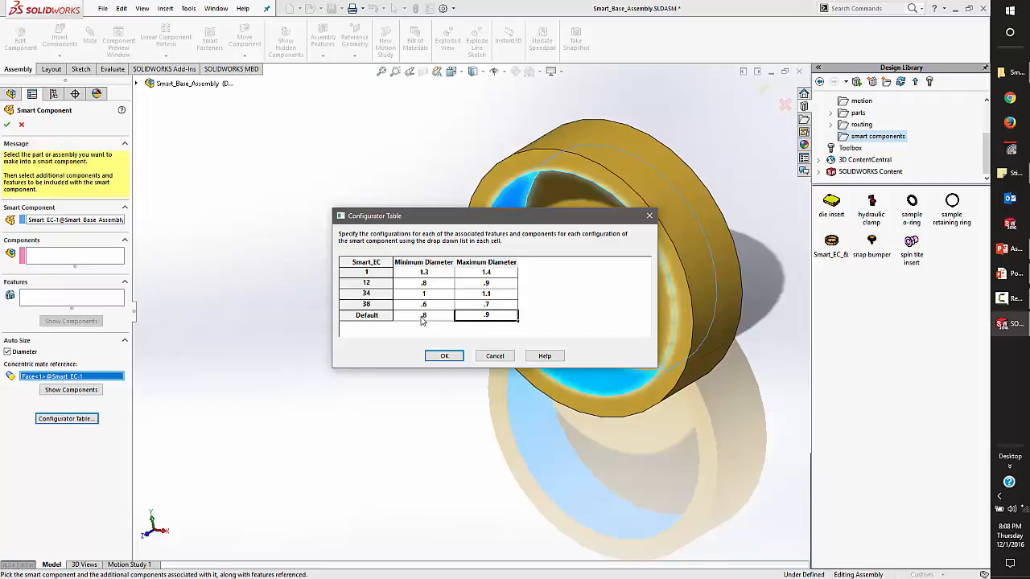
left_click(443, 355)
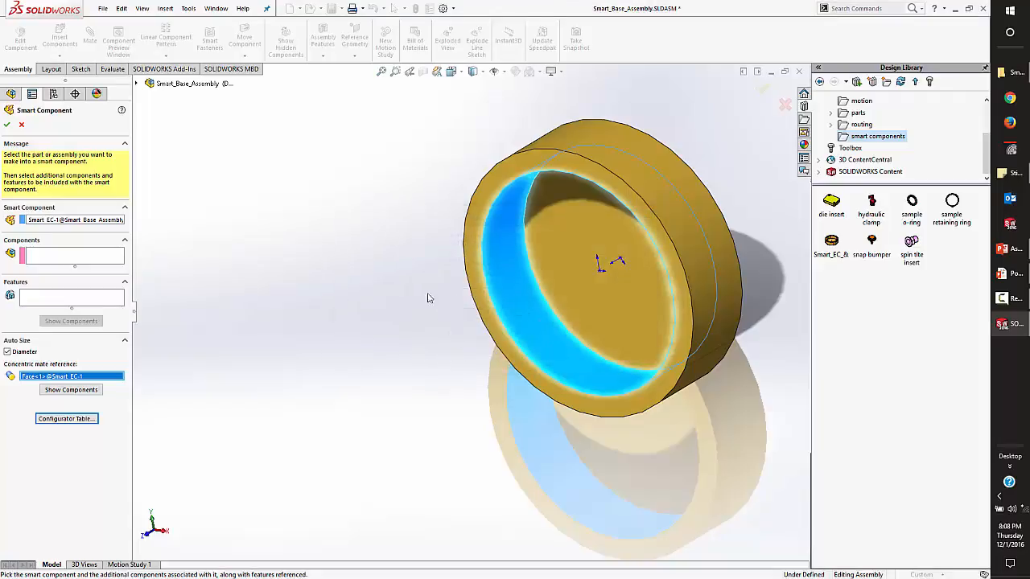
left_click(9, 126)
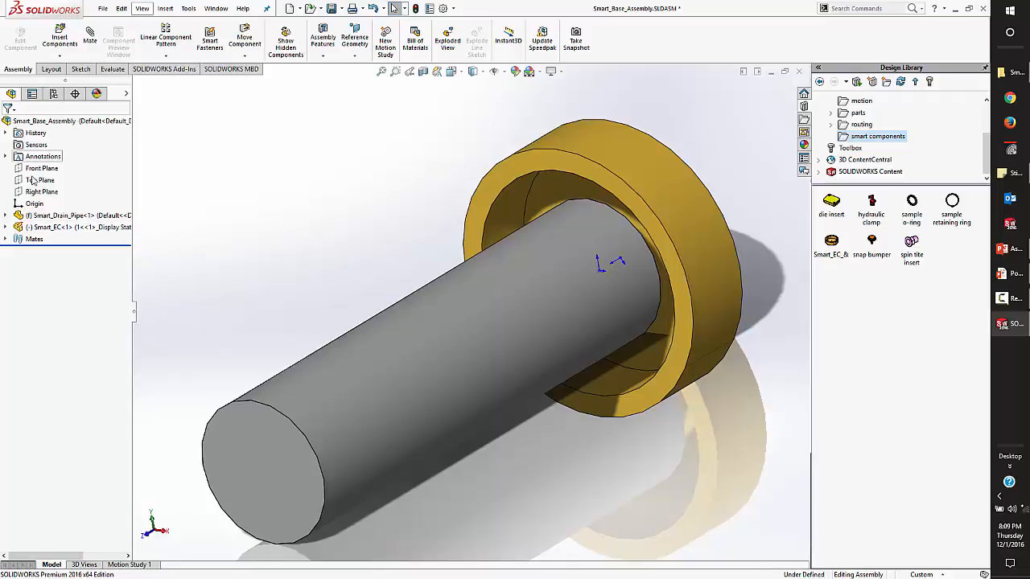
Open the Smart_EC end cap part in its own window from the assembly and display its feature tree.
right_click(40, 227)
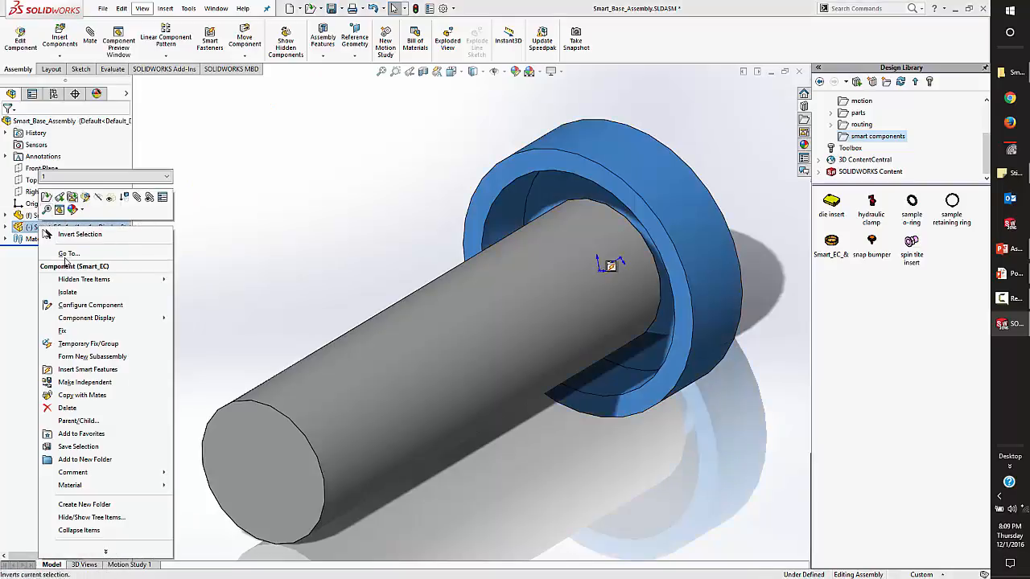
left_click(224, 248)
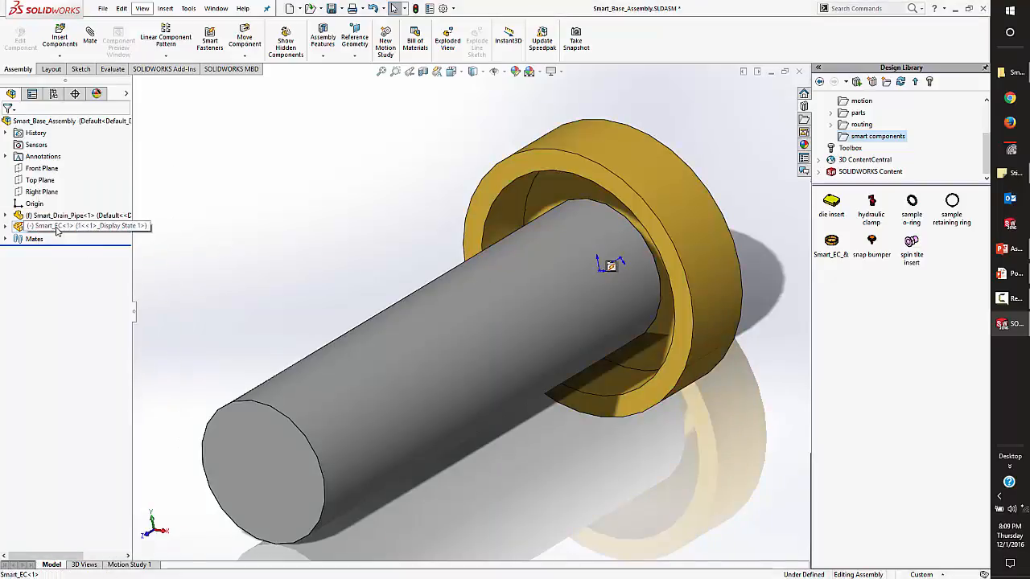
right_click(49, 227)
left_click(238, 223)
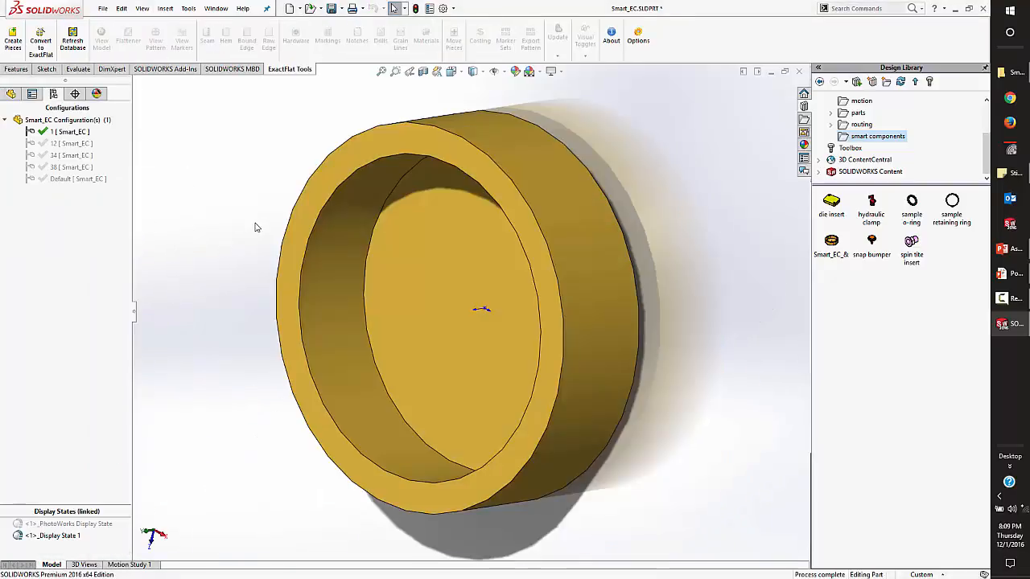
left_click(11, 94)
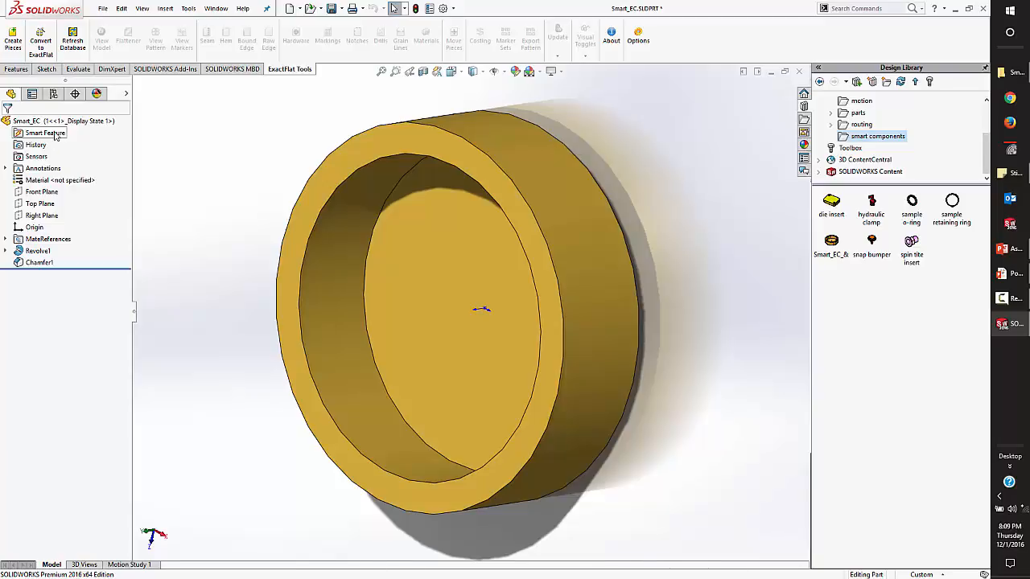
Add the Smart_EC part to the Design Library's smart components folder under the file name Smart_EC.
left_click_drag(33, 123, 859, 320)
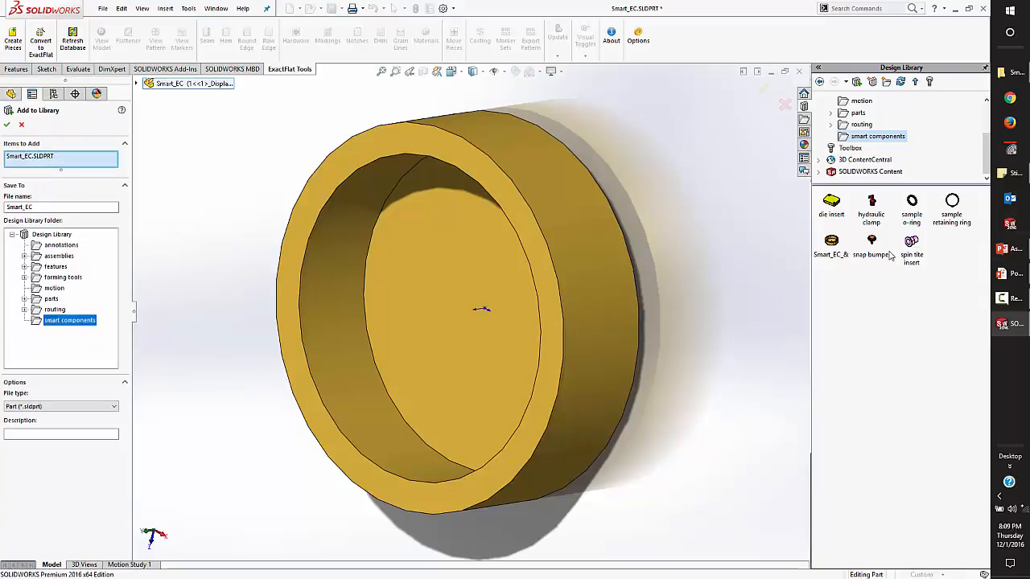
left_click(7, 124)
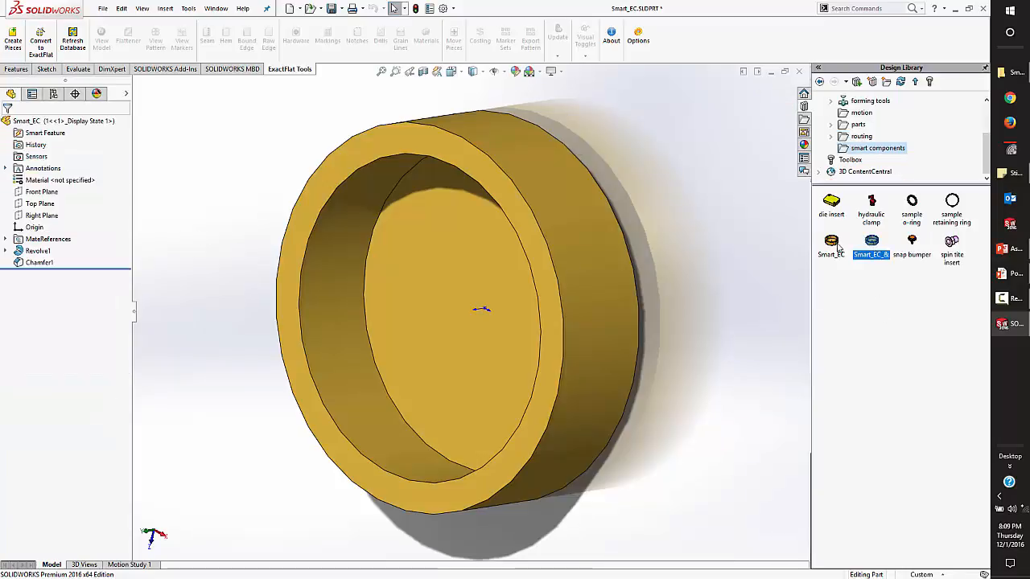
left_click(834, 245)
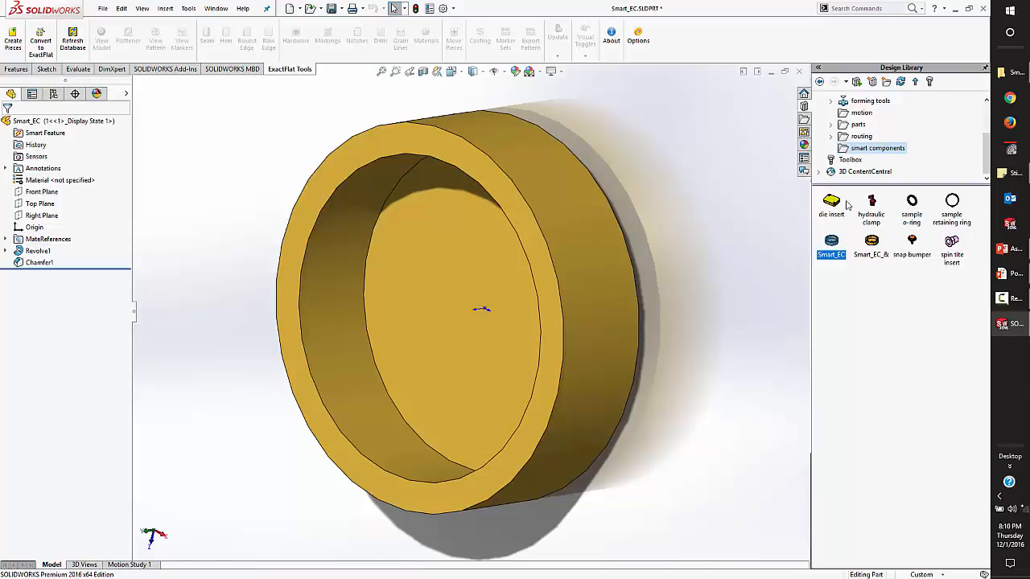
Close the Smart_EC part and Smart_Base_Assembly without saving, discarding the part's changes in the assembly.
left_click(800, 71)
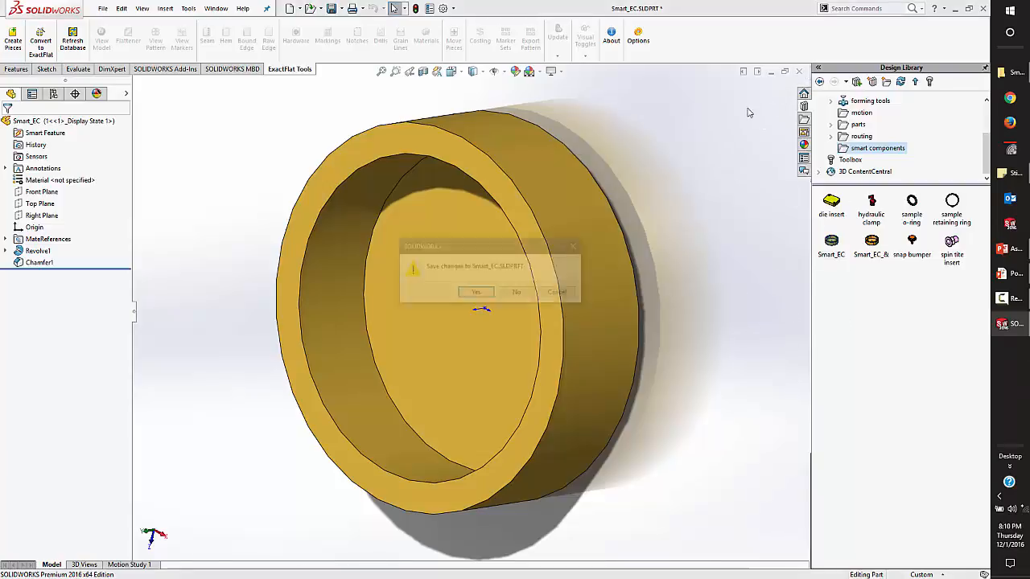
left_click(518, 291)
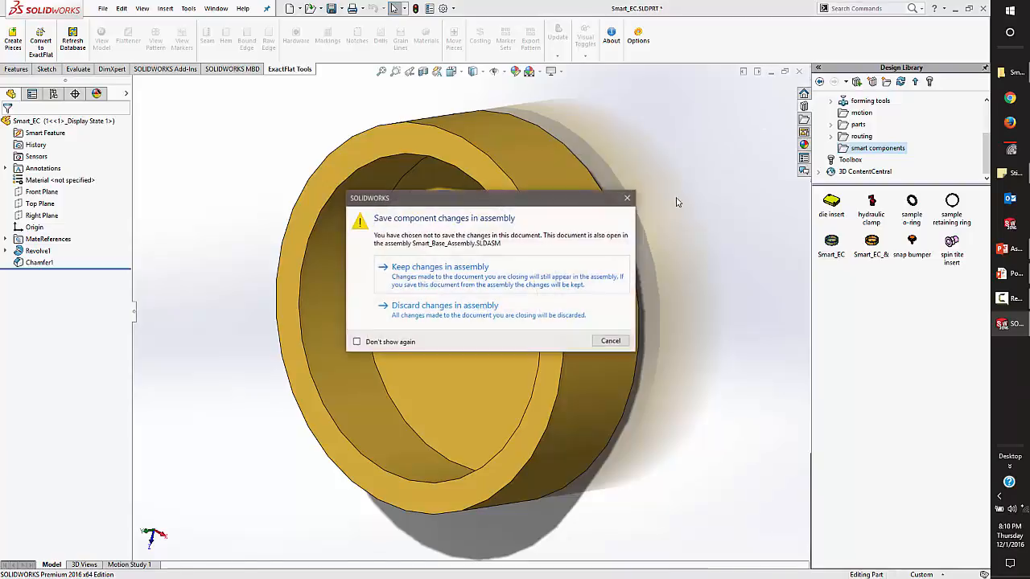
left_click(499, 307)
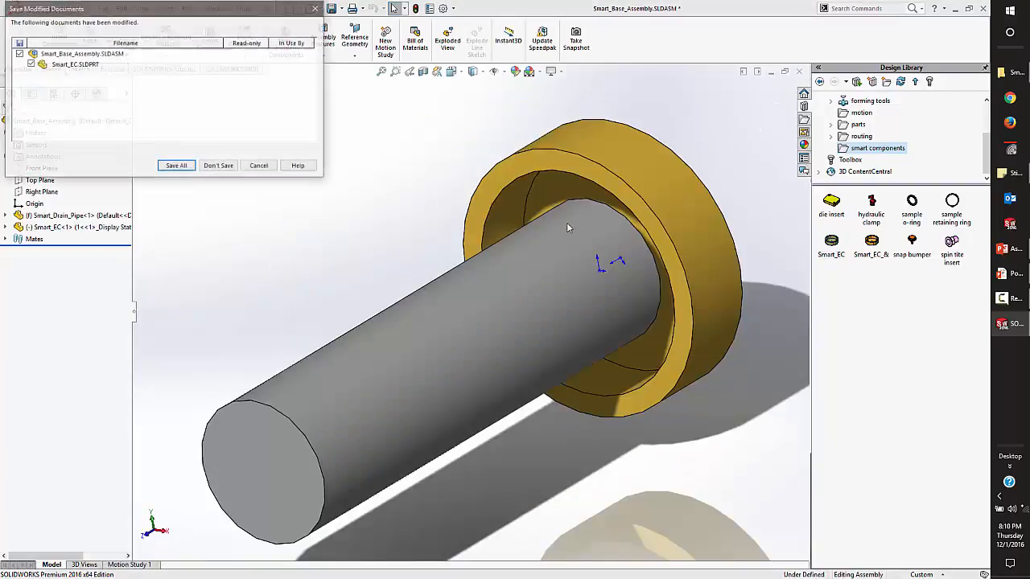
left_click(220, 165)
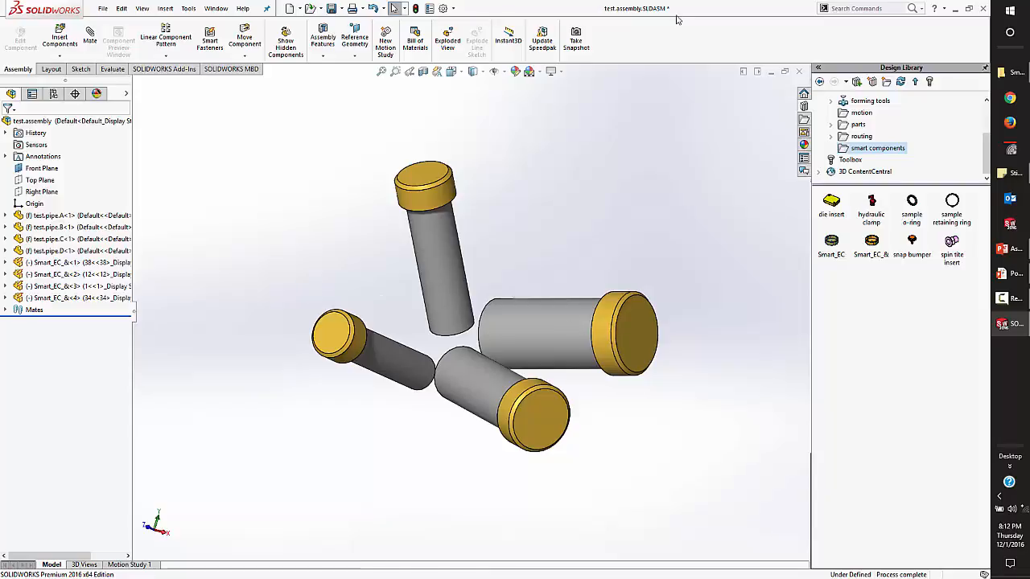
left_click(1002, 273)
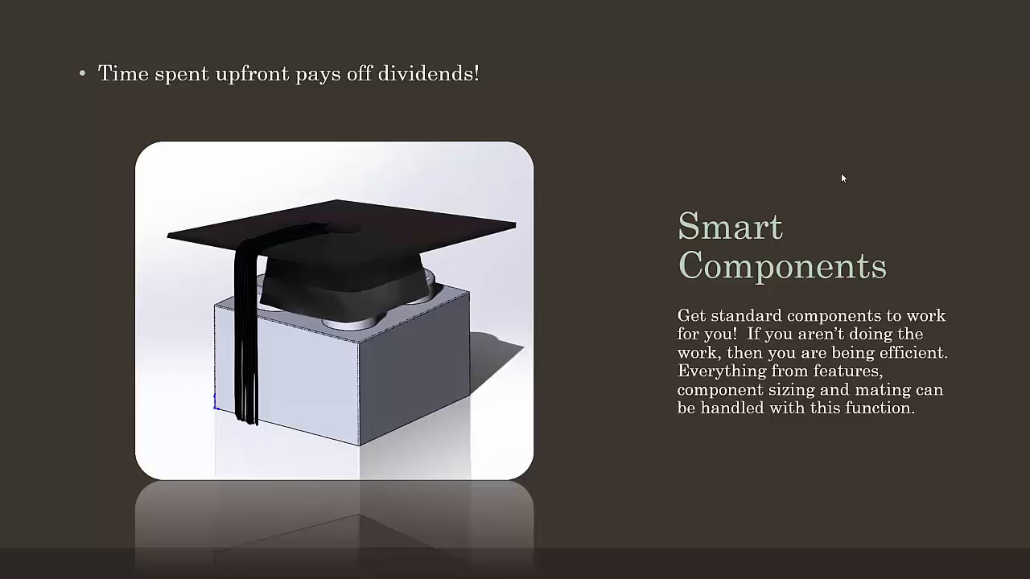
left_click(570, 232)
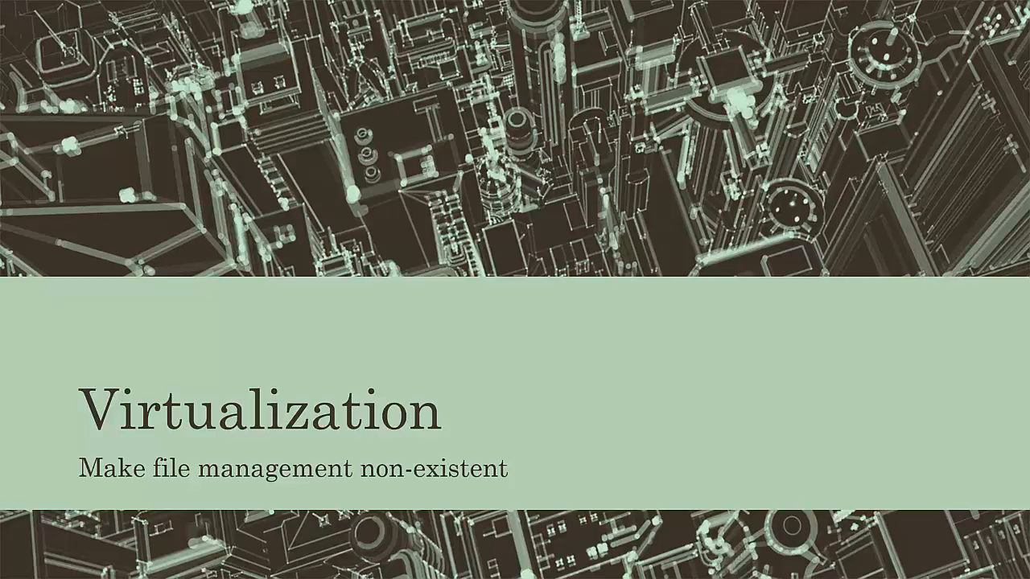
key("Right")
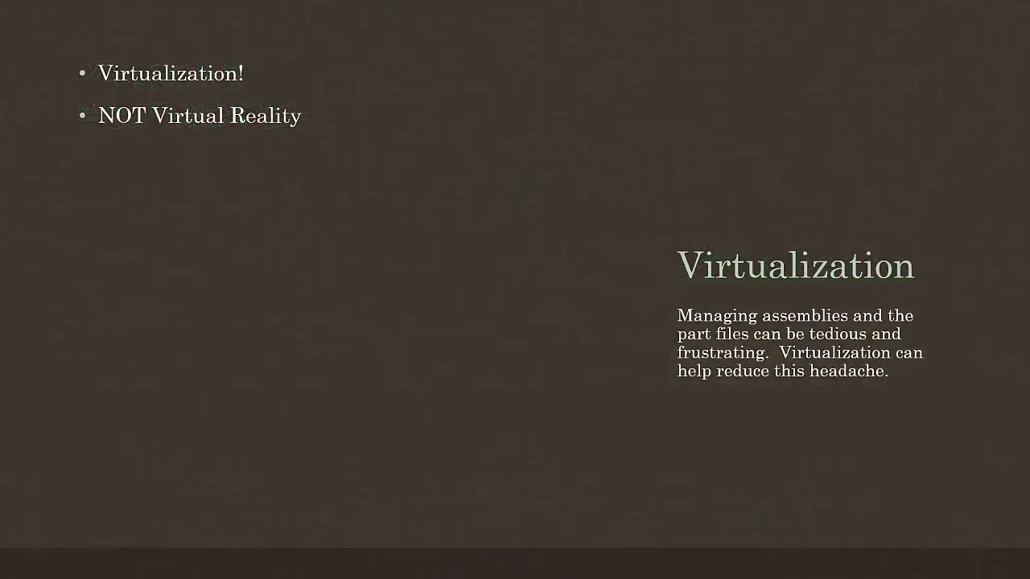
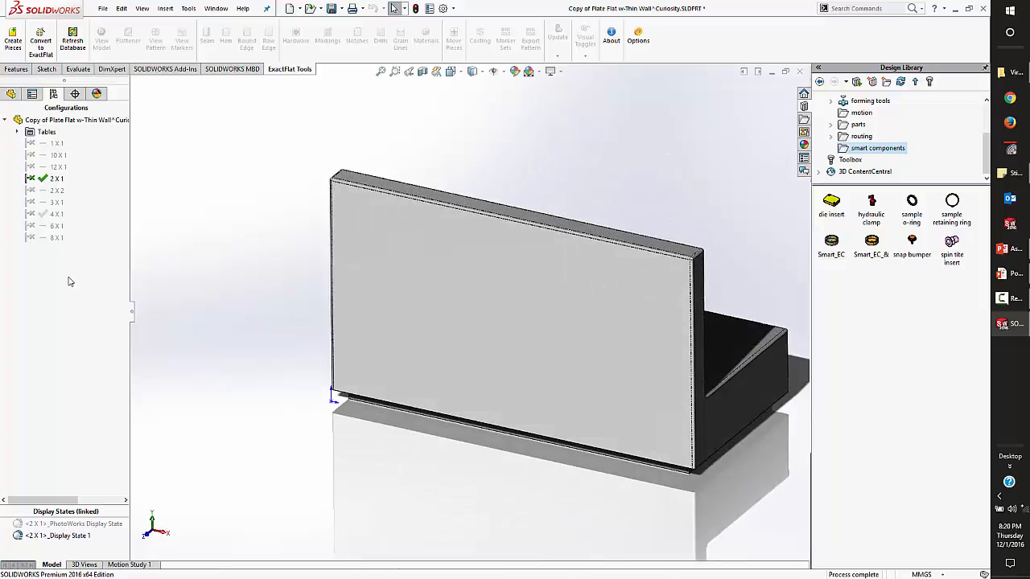
Activate the 3 X 1 configuration of the thin-wall plate part, fit it in view, and display its feature tree.
left_click(54, 204)
double_click(54, 204)
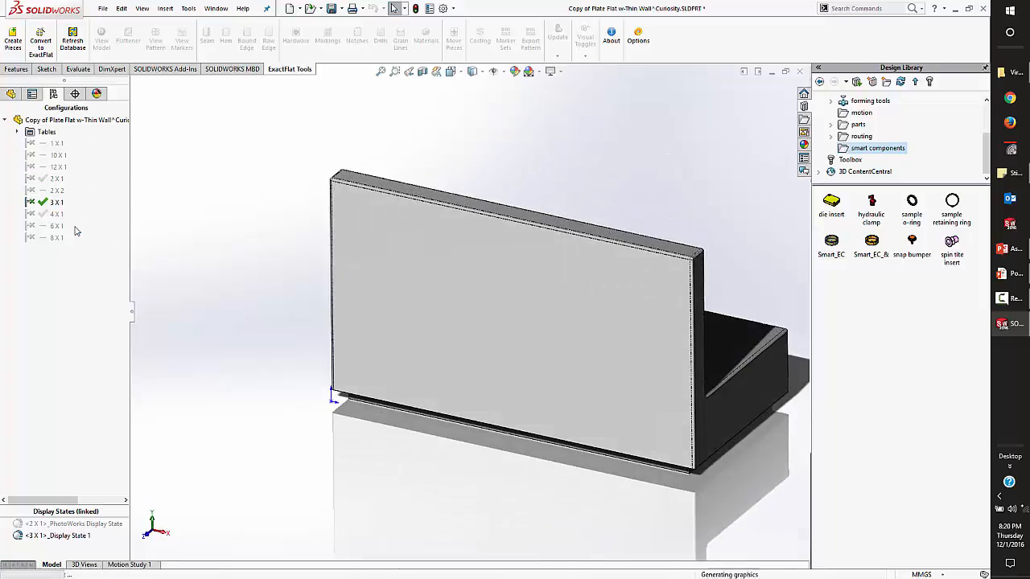
key("f")
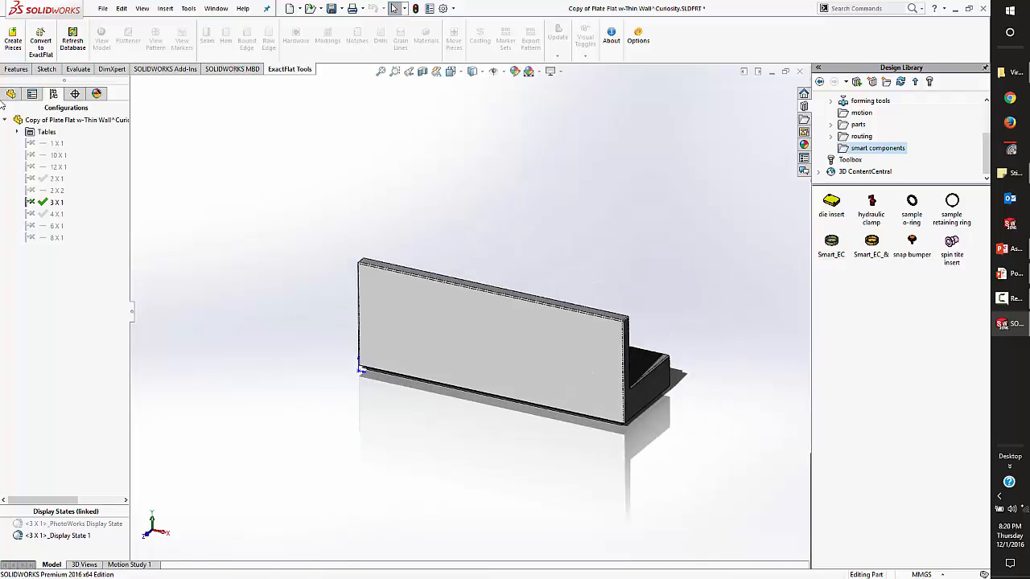
left_click(11, 94)
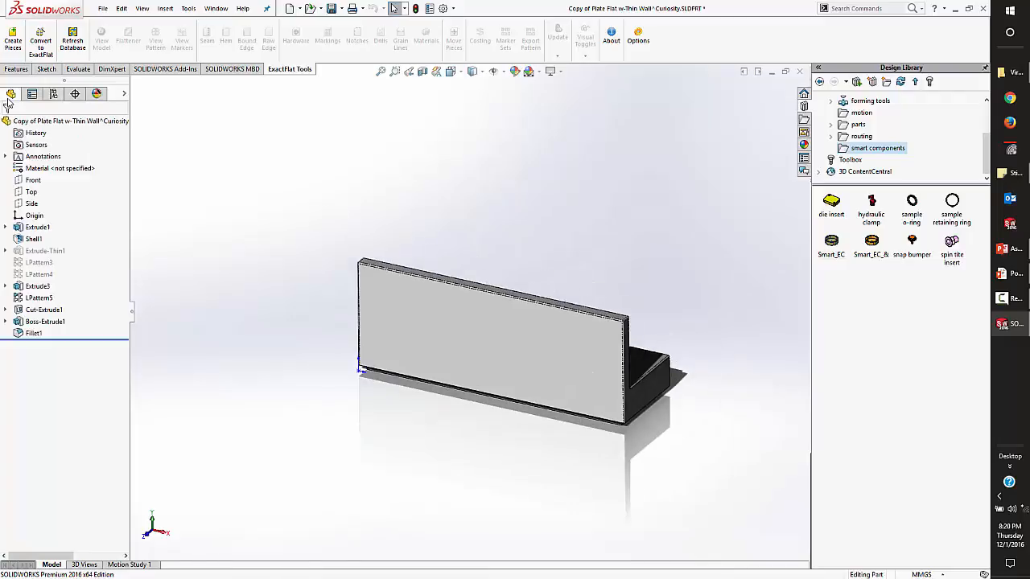
left_click(47, 70)
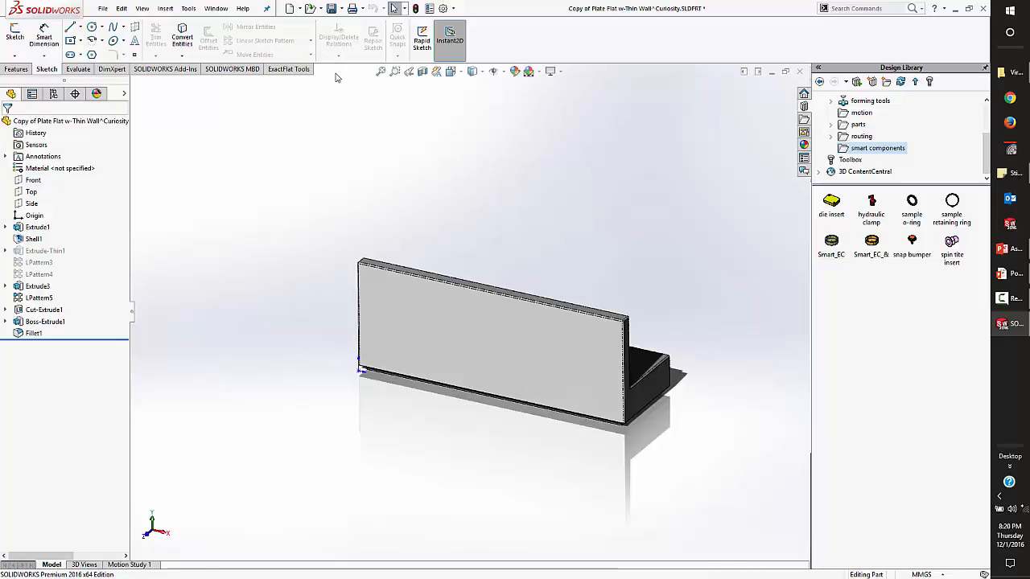
Try to make a drawing from the virtual thin-wall plate part, and return to the Curiosity assembly.
left_click(104, 11)
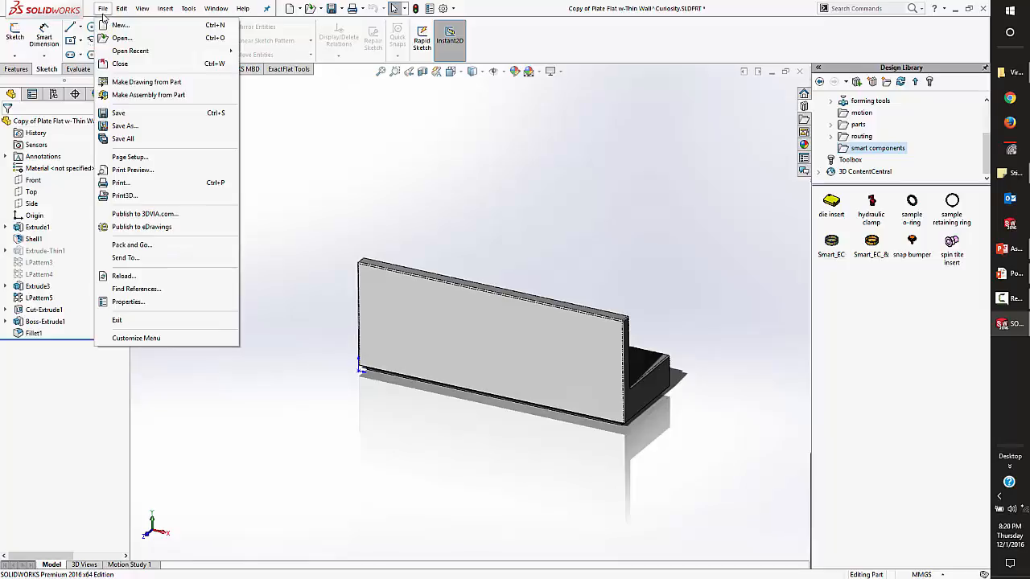
left_click(136, 83)
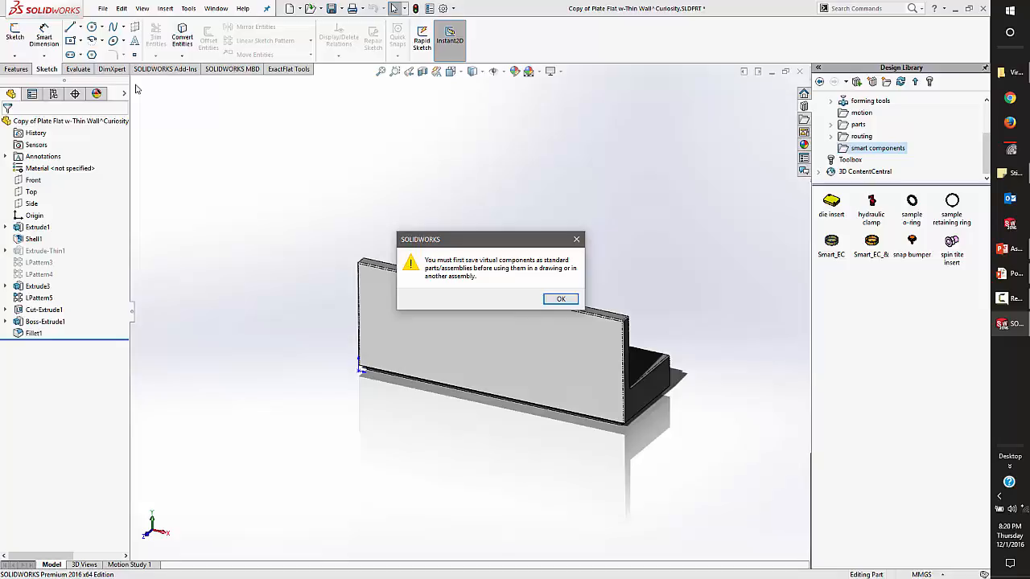
key("Return")
key("ctrl+Tab")
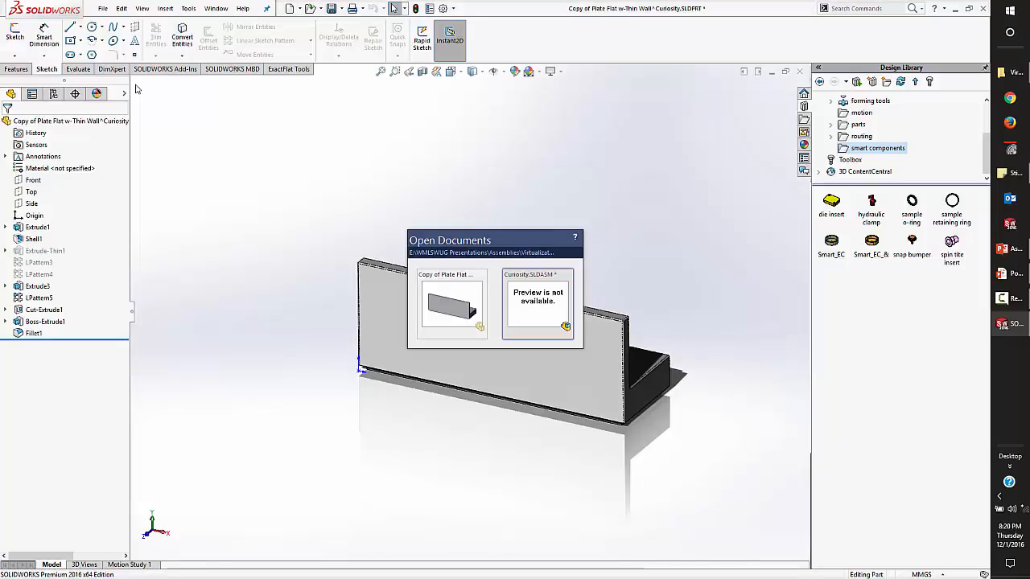
left_click(523, 285)
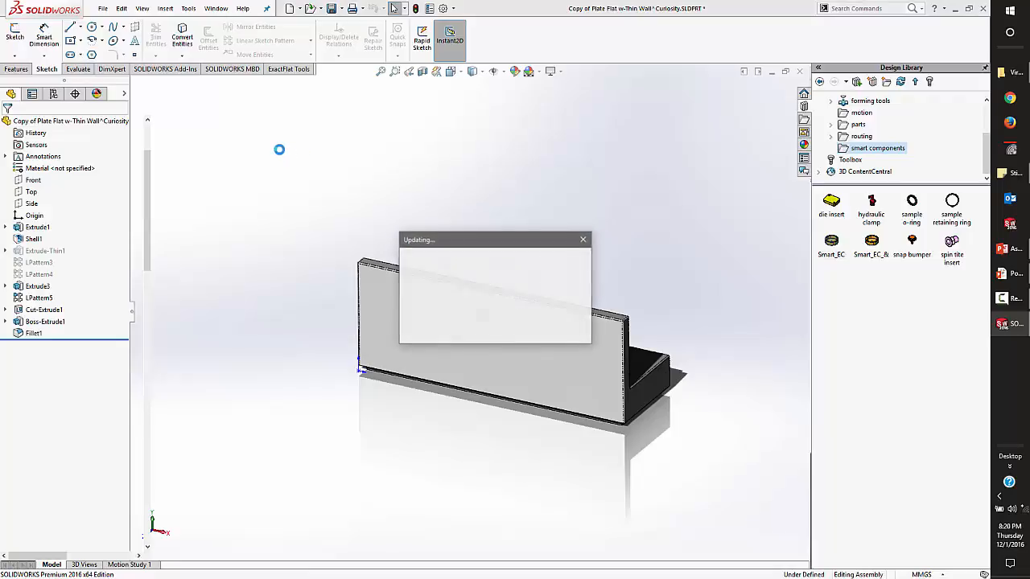
Try to save the fixed Copy of Plate component of the Curiosity assembly to an external file.
left_click(103, 8)
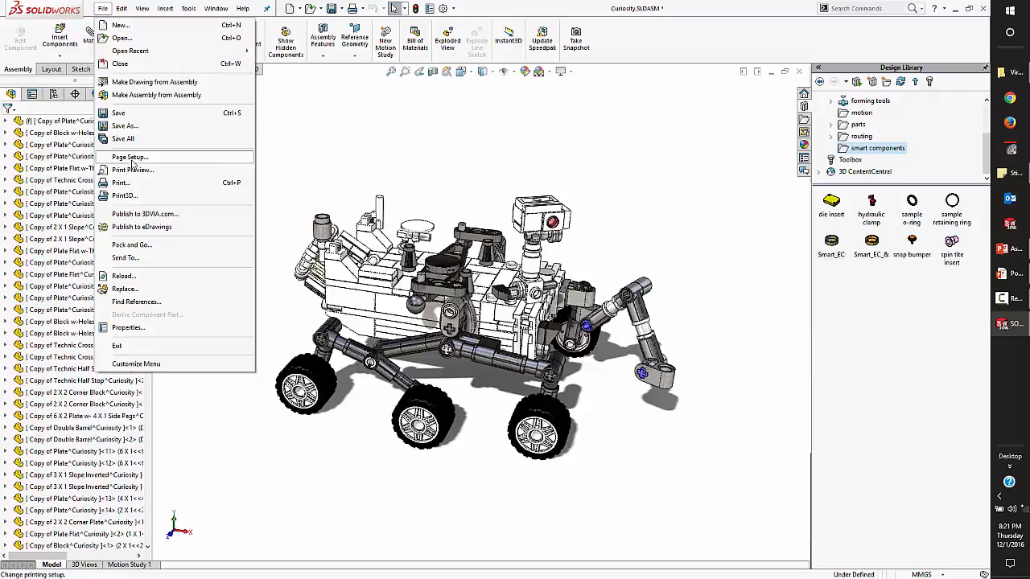
key("Escape")
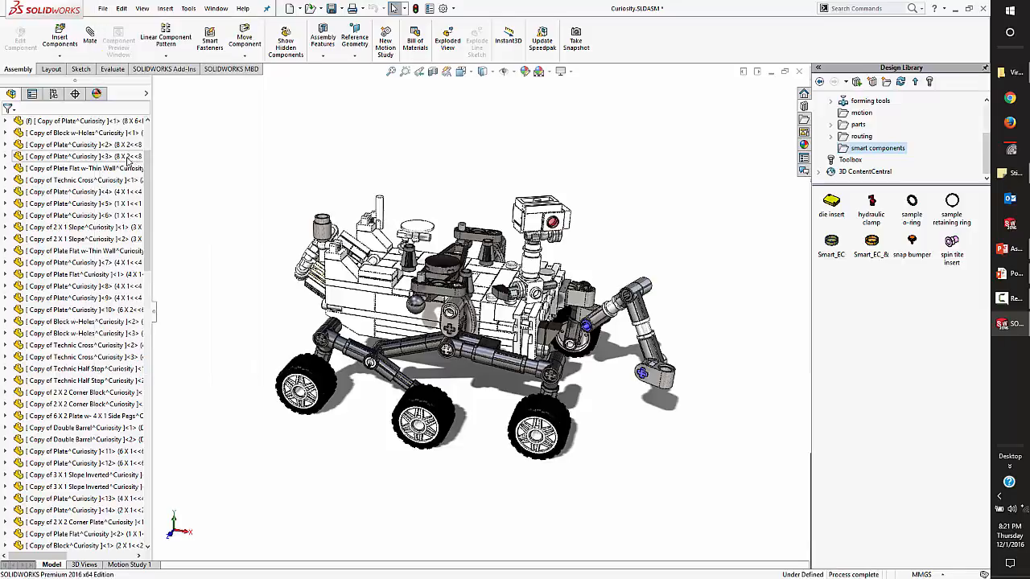
scroll(121, 169, "up", 3)
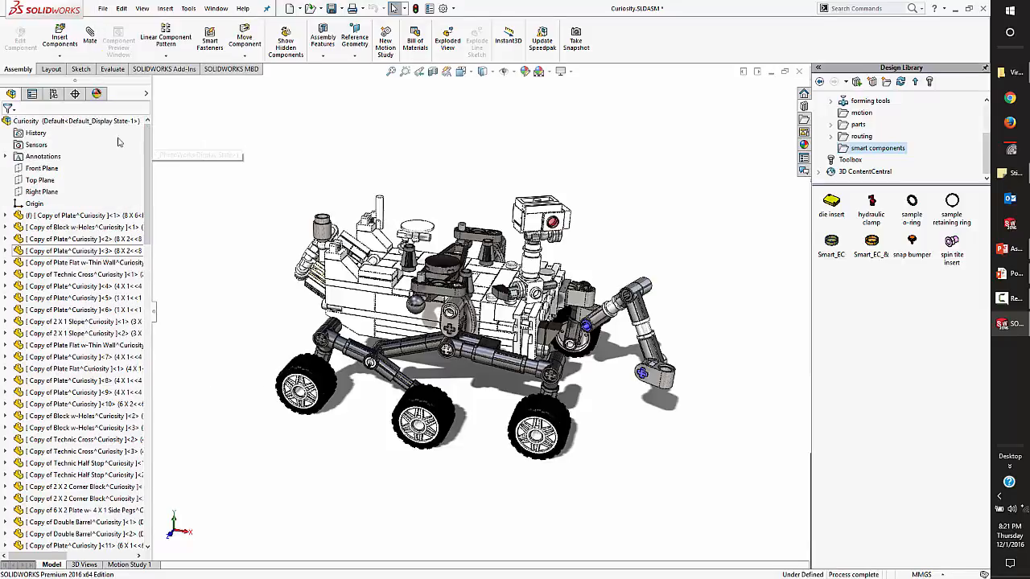
right_click(65, 215)
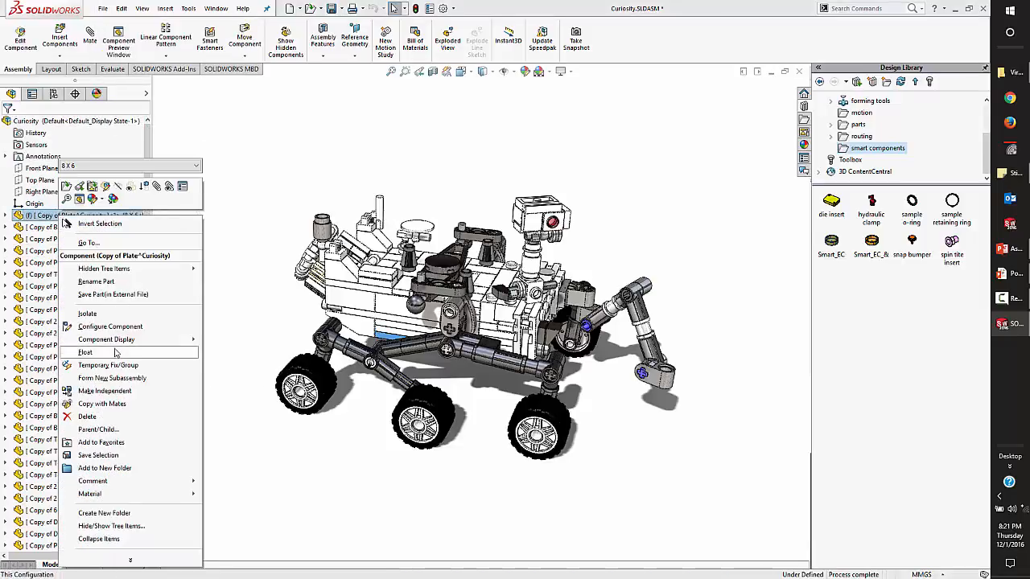
mouse_move(112, 344)
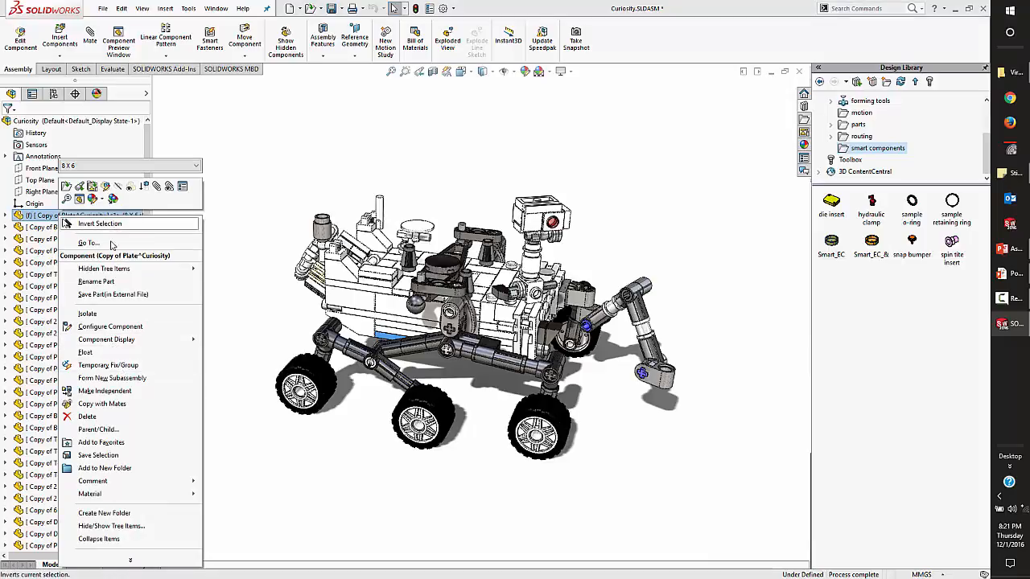
left_click(105, 296)
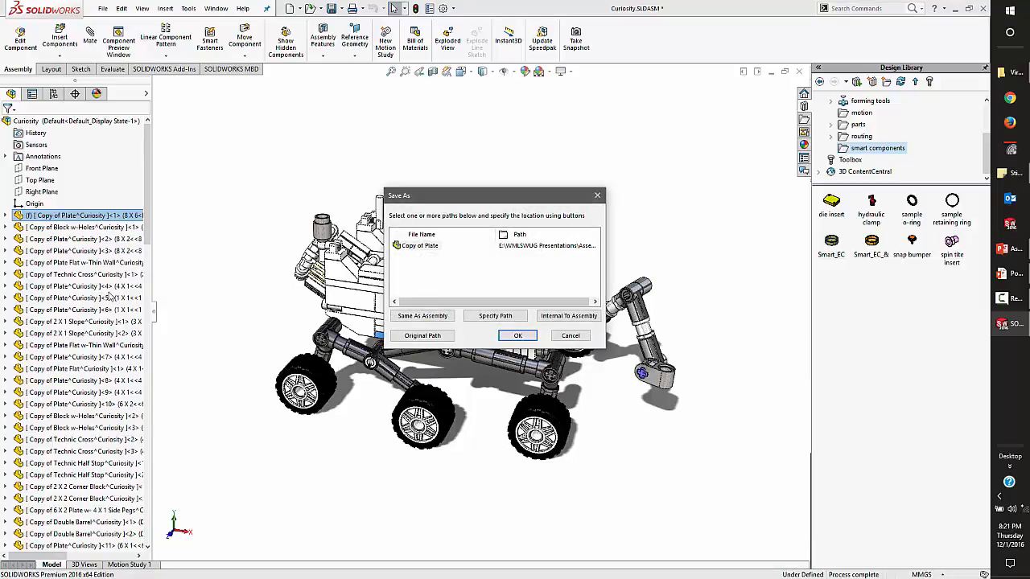
key("Return")
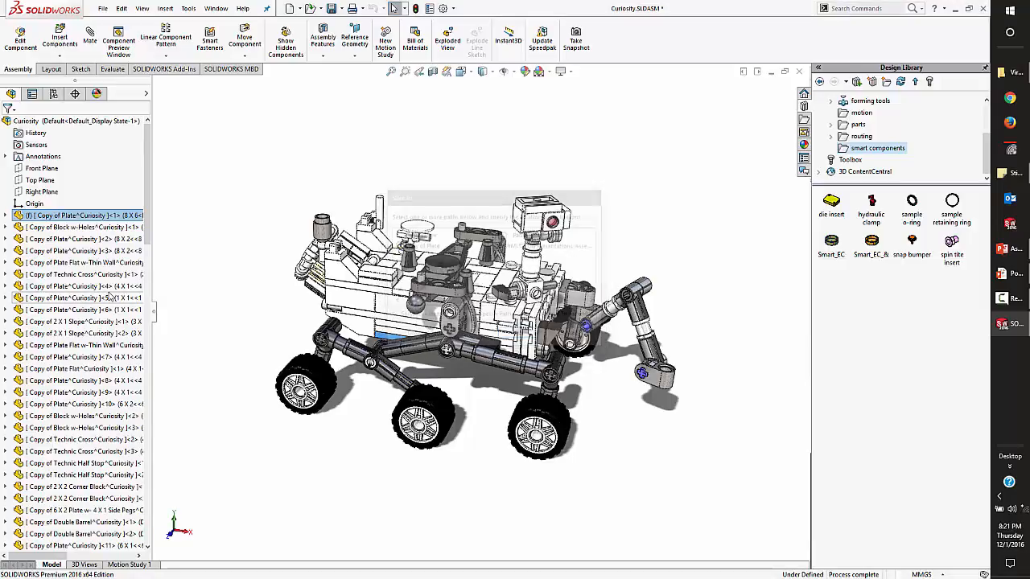
Open the fixed Copy of Plate component in its own window and look through its configurations, tables and feature tree.
middle_click_drag(462, 333, 426, 391)
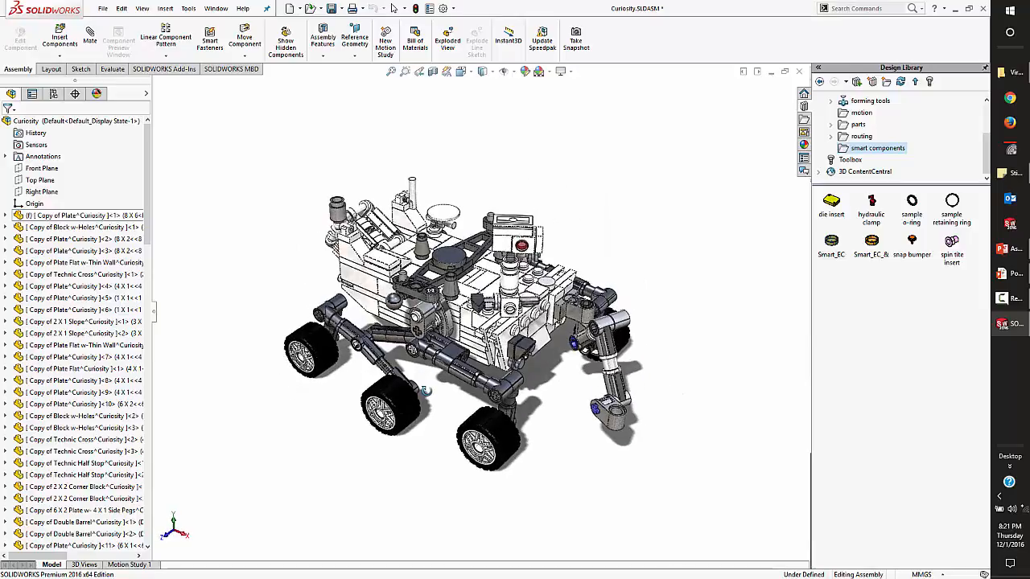
scroll(437, 405, "down", 2)
scroll(454, 365, "up", 1)
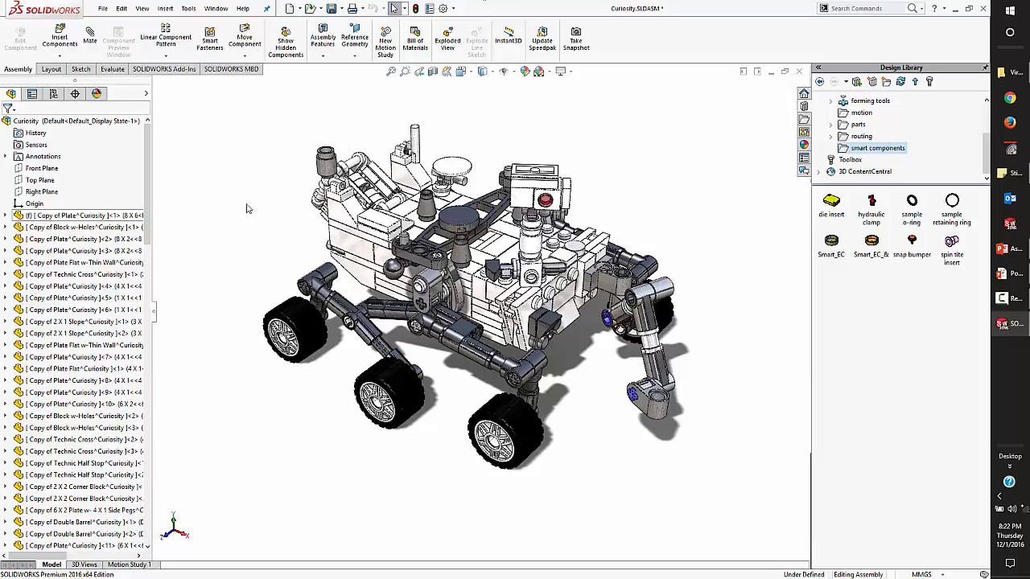
right_click(107, 221)
left_click(124, 181)
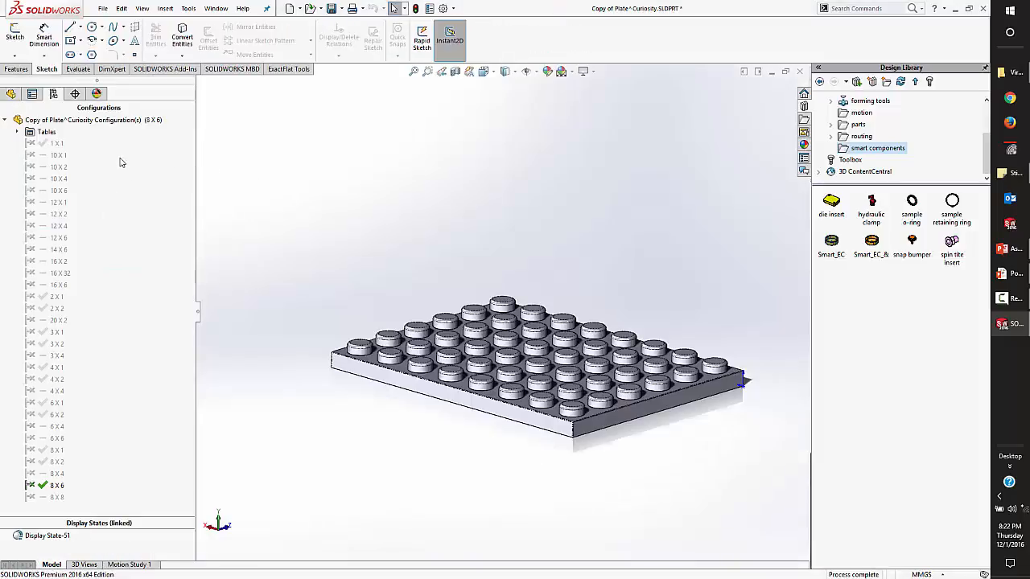
left_click(17, 132)
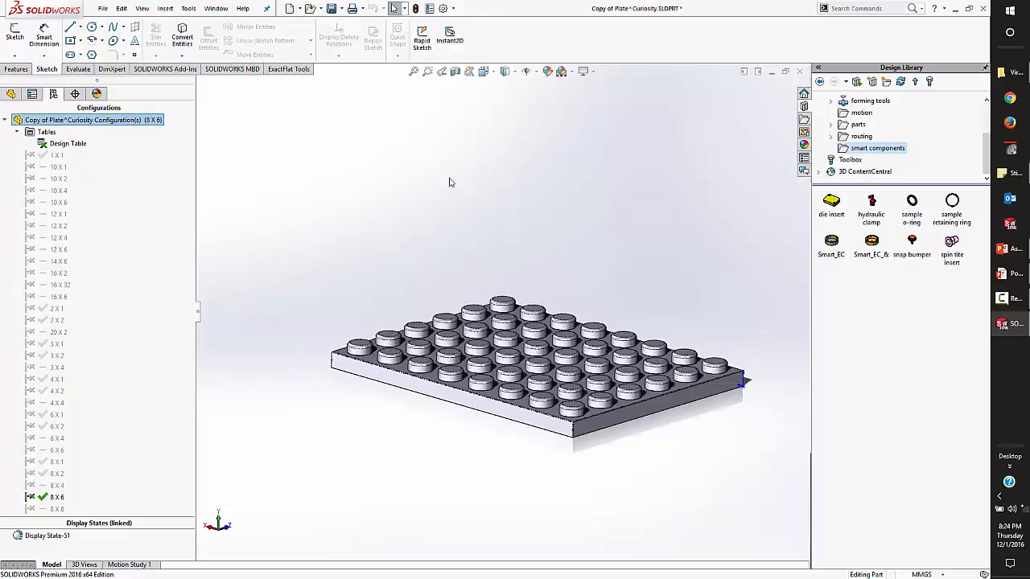
left_click(16, 70)
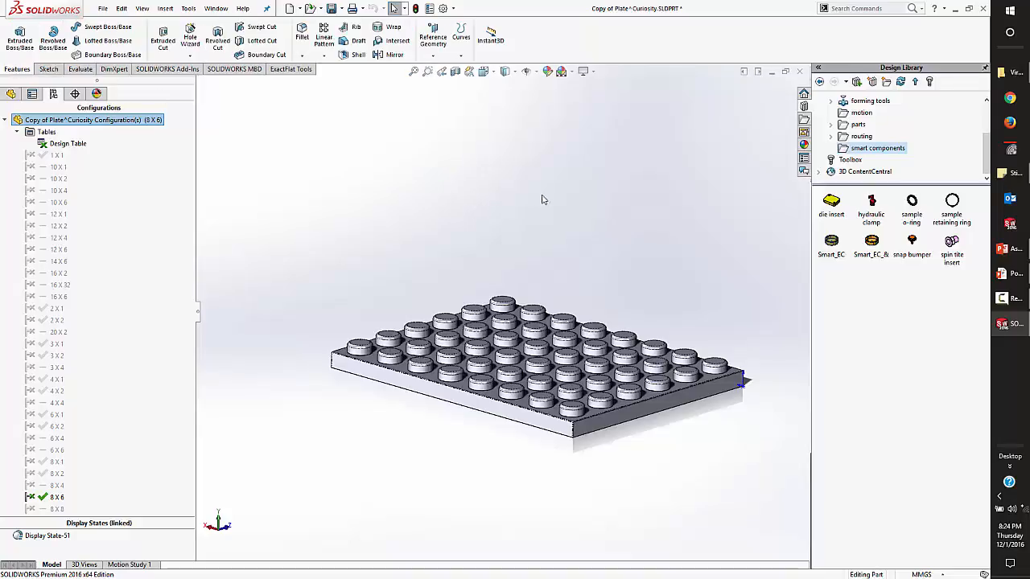
left_click(11, 93)
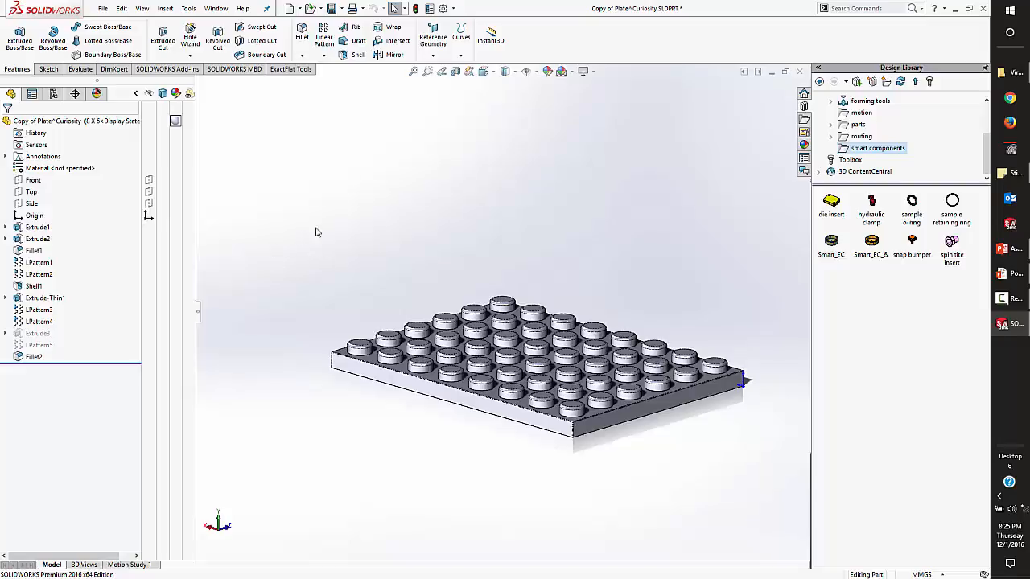
Close the Copy of Plate part without saving it, keeping its changes in the Curiosity assembly.
left_click(799, 71)
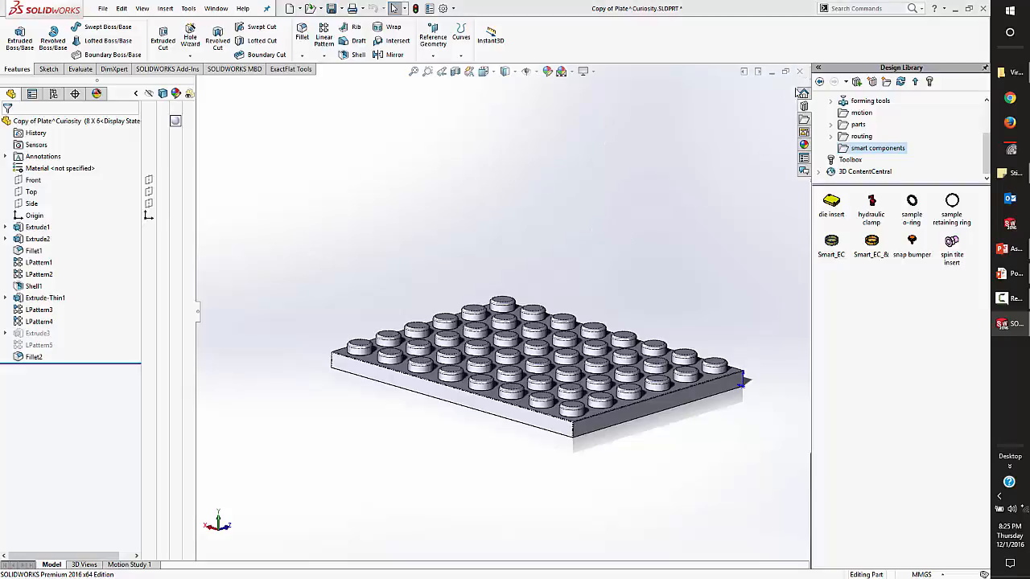
left_click(518, 293)
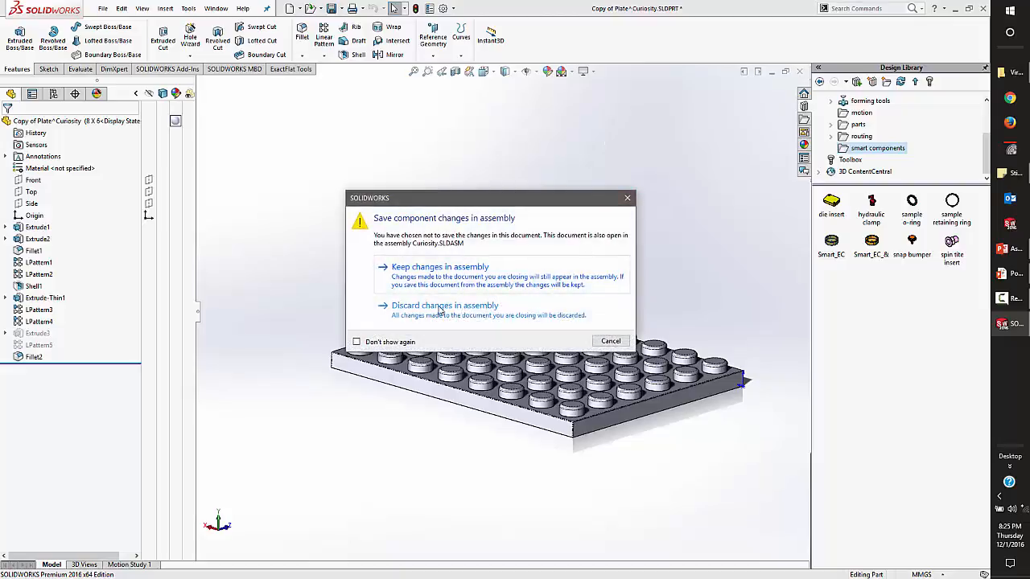
left_click(440, 274)
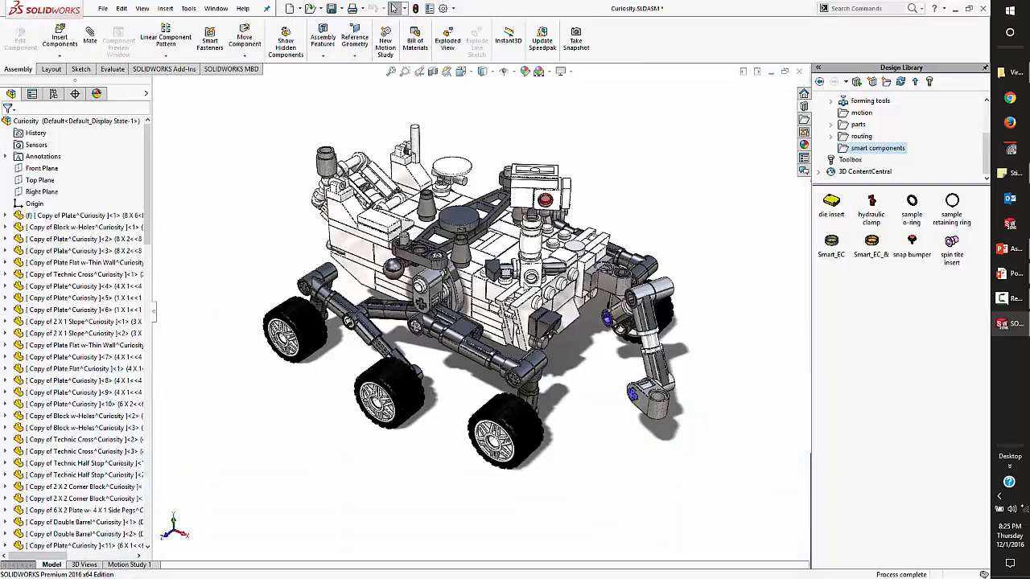
Save the Curiosity assembly and all modified documents, storing the virtual components internally, and close the assembly.
key("ctrl+s")
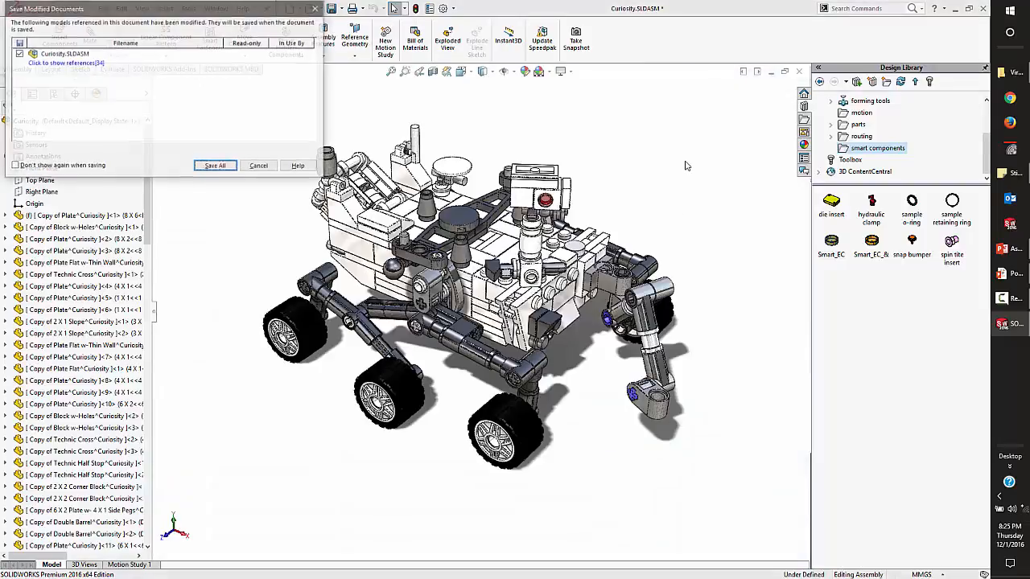
left_click(216, 166)
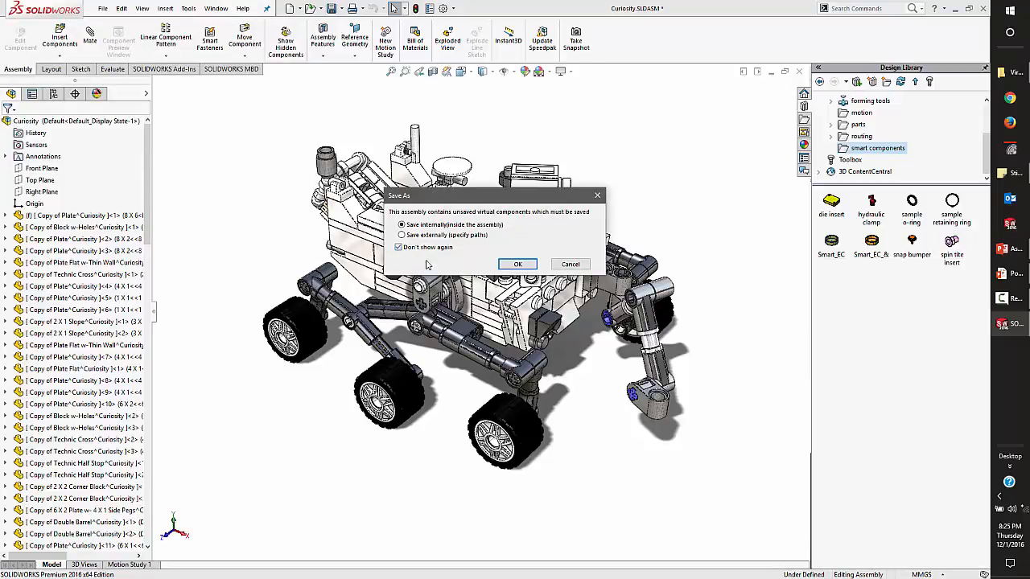
left_click(518, 264)
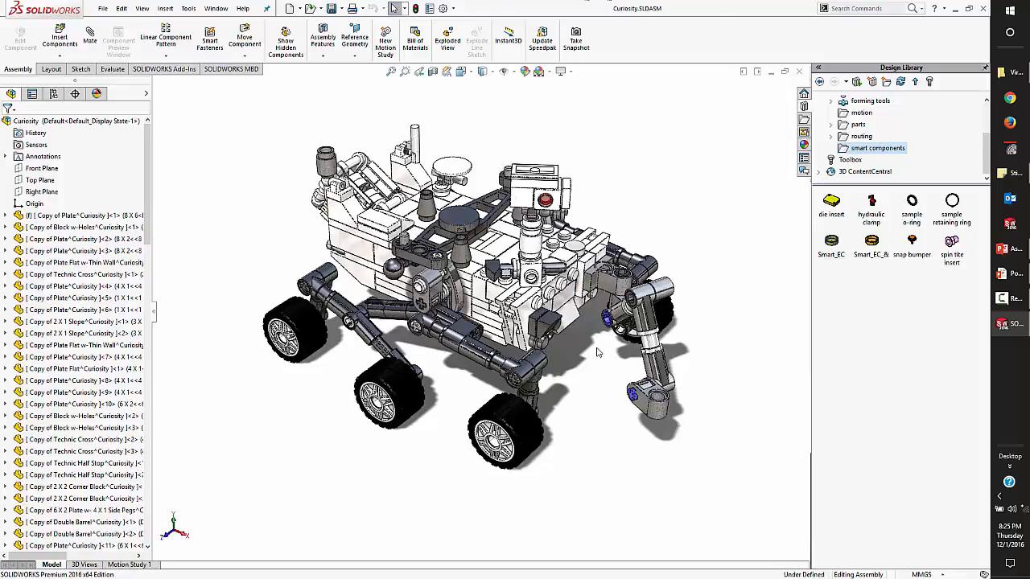
mouse_move(597, 349)
middle_mouse_down()
mouse_move(584, 325)
mouse_move(637, 204)
middle_mouse_up()
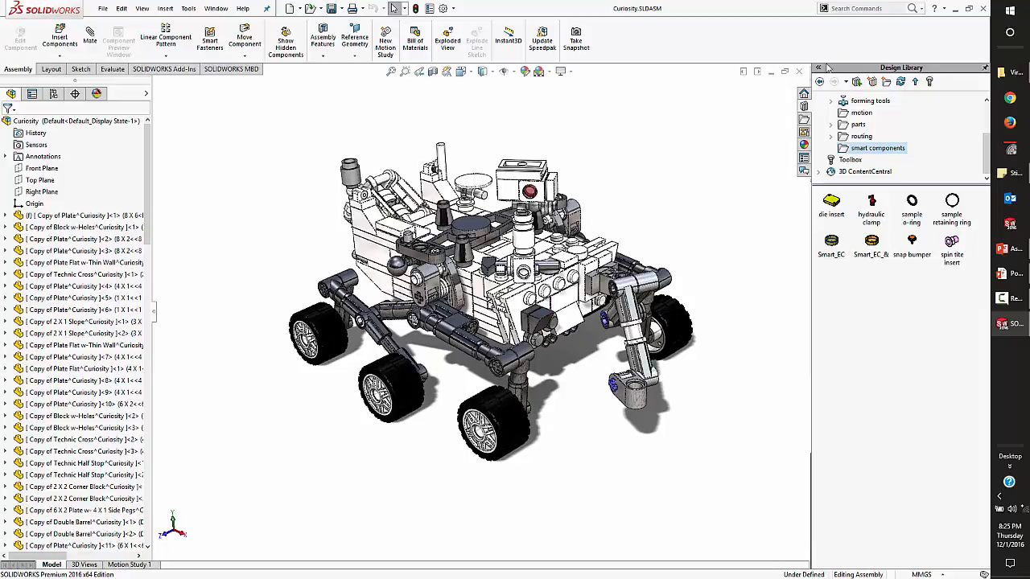
left_click(799, 72)
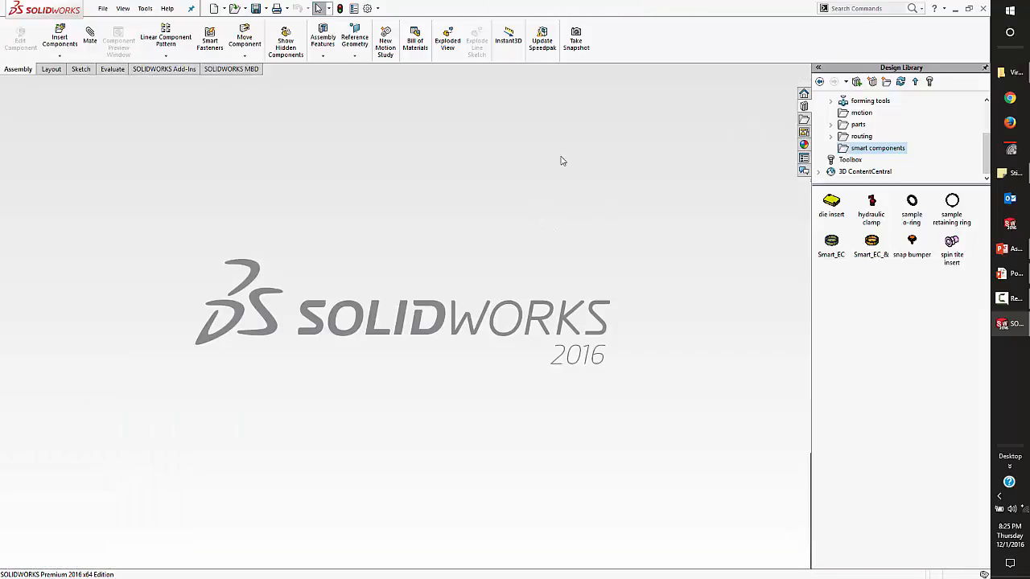
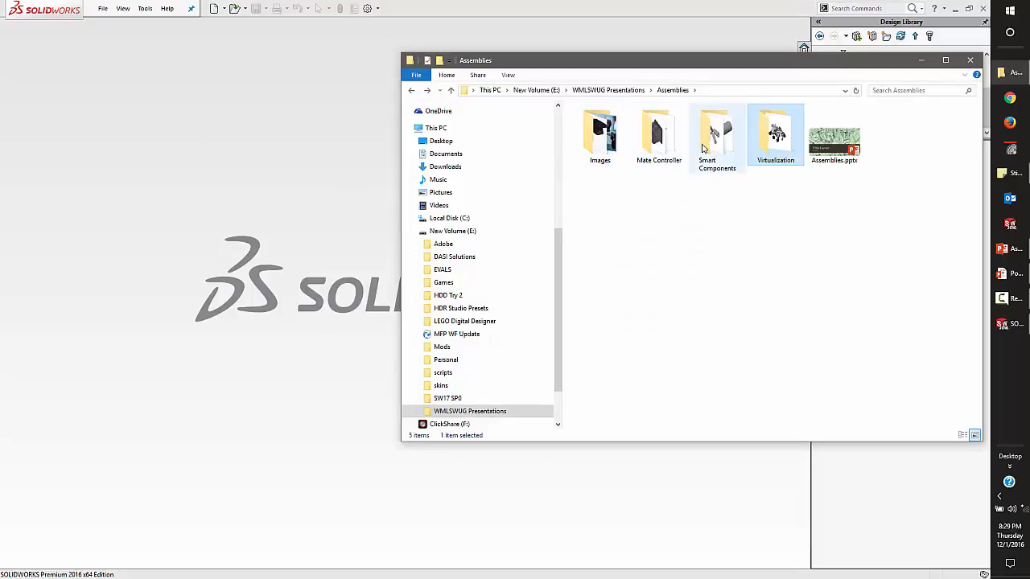
Open the ROBOT 1Ab10242016B.SLDASM assembly from the Mate Controller folder.
double_click(660, 137)
left_click(605, 213)
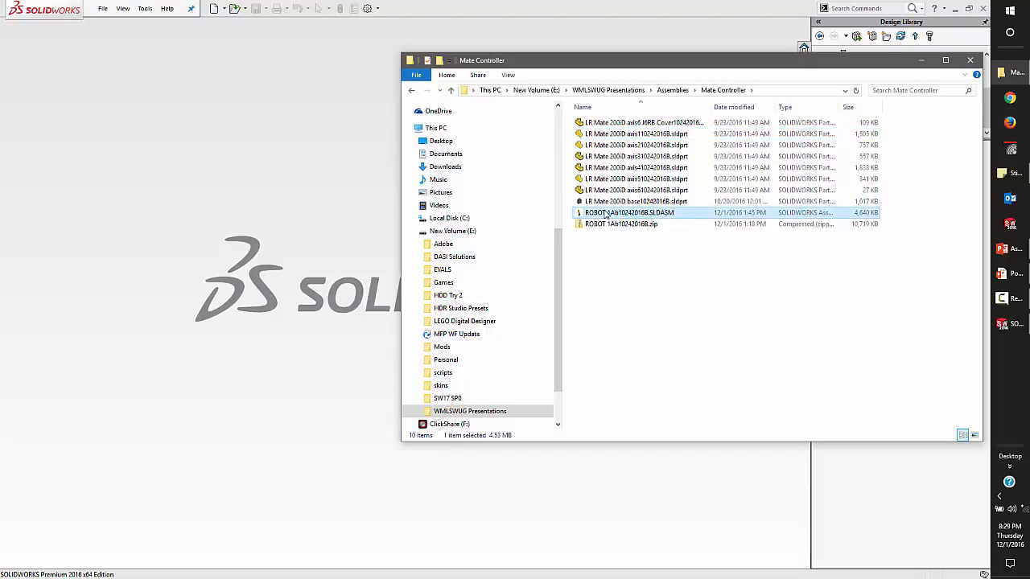
double_click(605, 214)
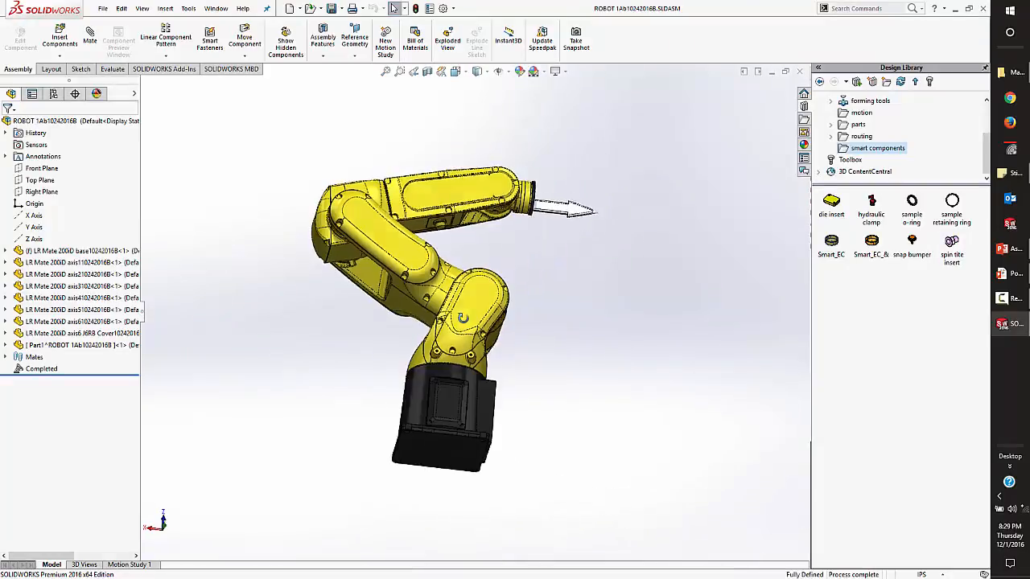
Suppress the Mate Controller Mates folder of the robot assembly.
left_click(7, 356)
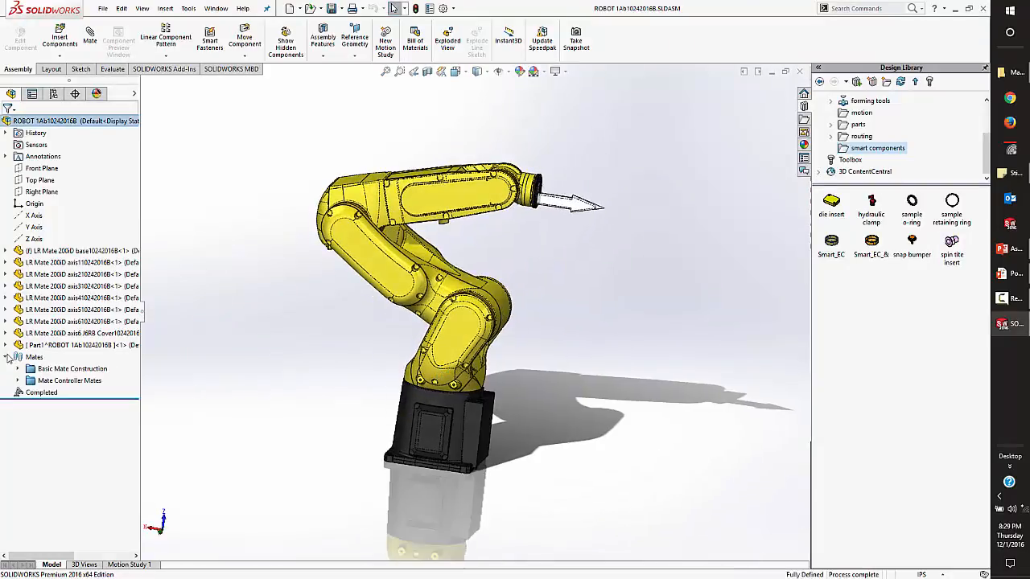
right_click(61, 382)
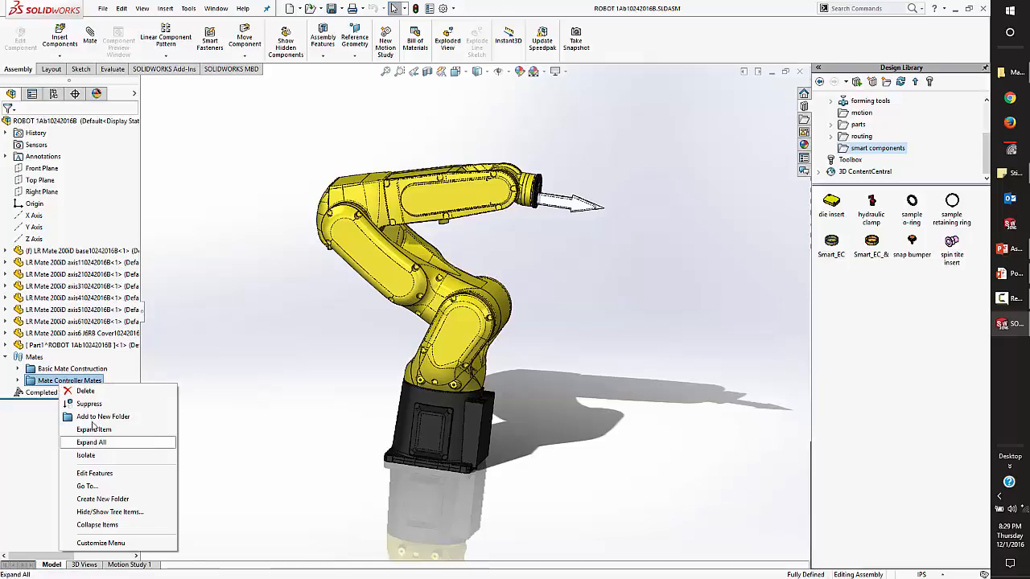
left_click(89, 404)
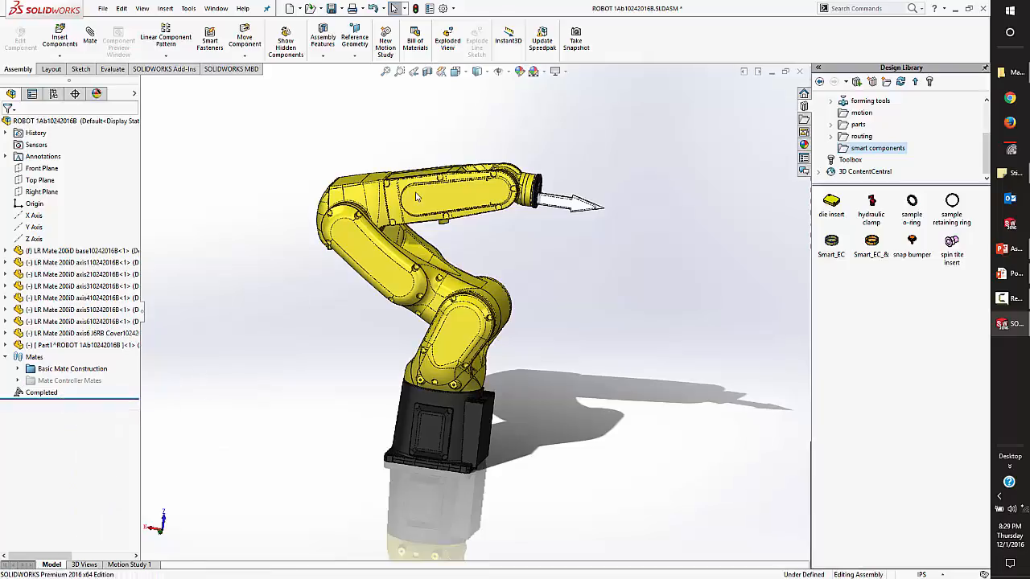
Swing the robot's base joint and arm links freely about their axes.
scroll(410, 274, "down", 5)
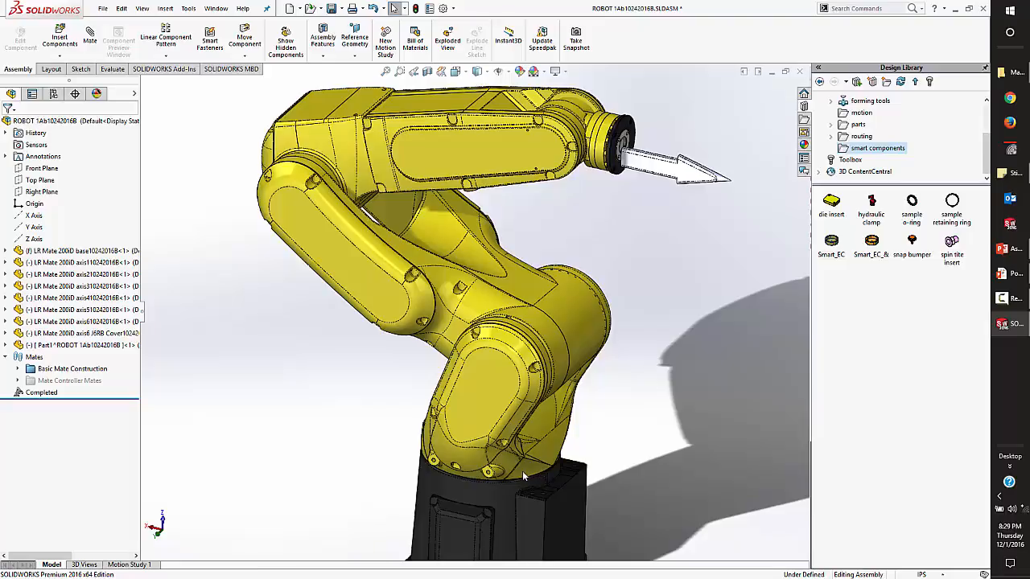
left_click_drag(523, 477, 495, 476)
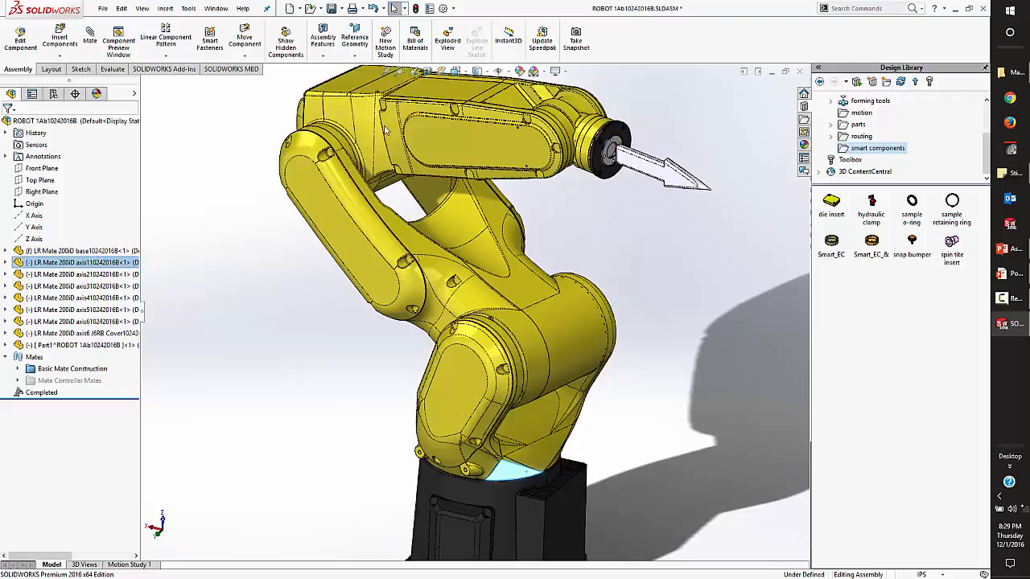
left_click_drag(370, 121, 600, 358)
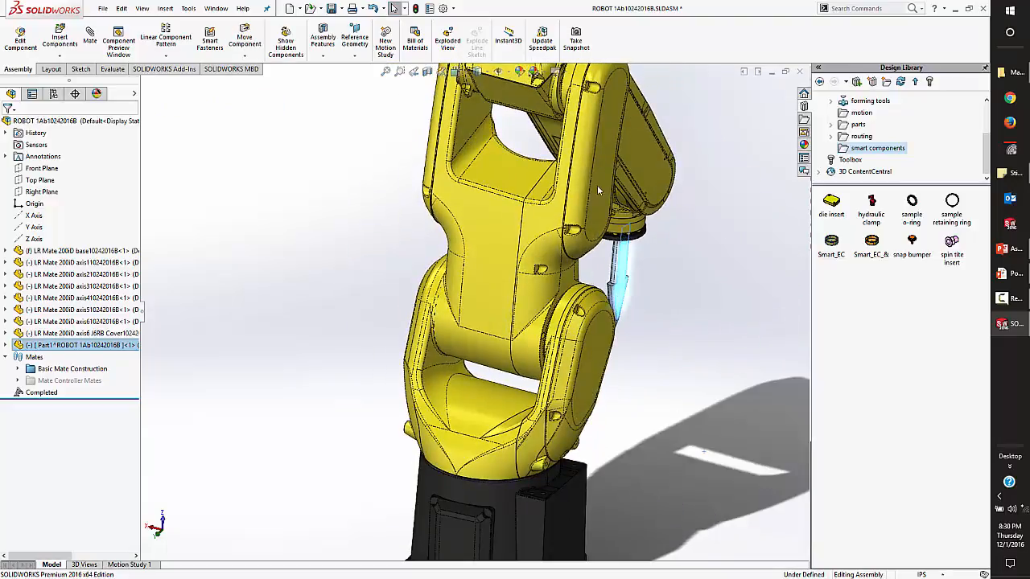
left_click_drag(598, 185, 638, 162)
scroll(636, 260, "up", 3)
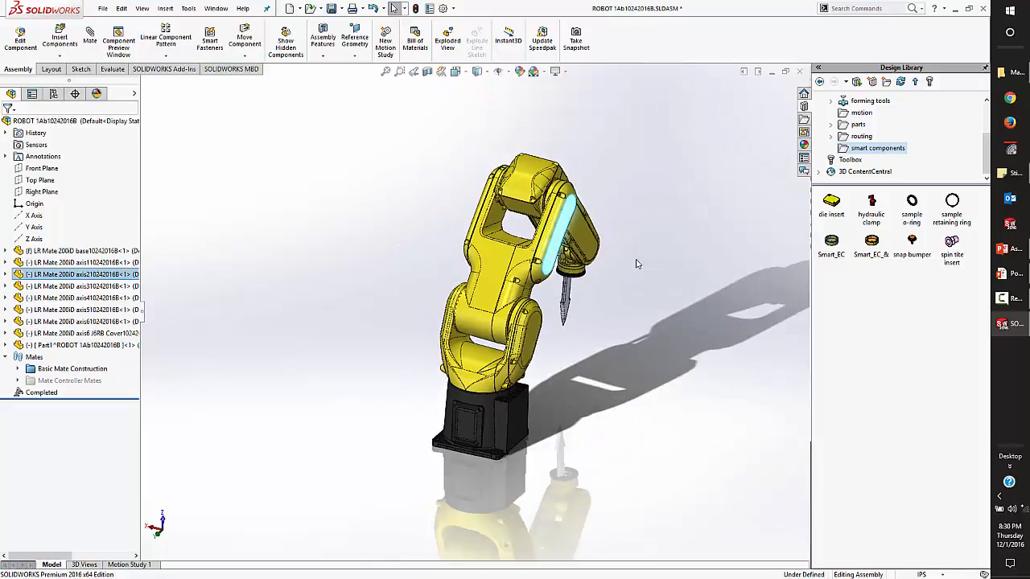
Move the robot's wrist joint and end flange freely about their axes.
middle_click_drag(598, 307, 556, 269)
scroll(556, 270, "down", 2)
left_click_drag(650, 314, 701, 249)
middle_click_drag(701, 249, 684, 275)
scroll(685, 274, "down", 3)
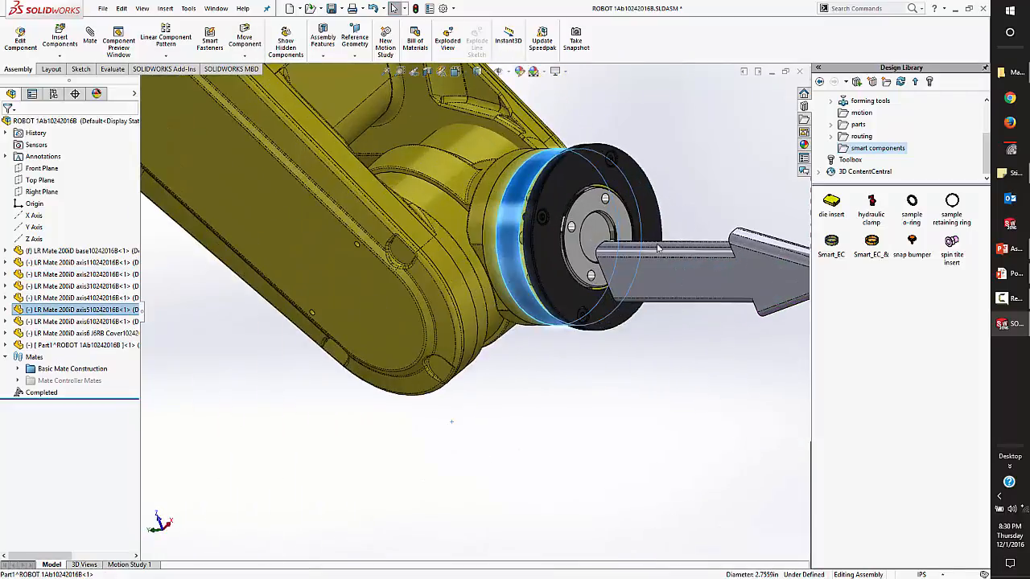
left_click_drag(629, 230, 615, 177)
left_click_drag(433, 263, 368, 279)
scroll(368, 279, "up", 6)
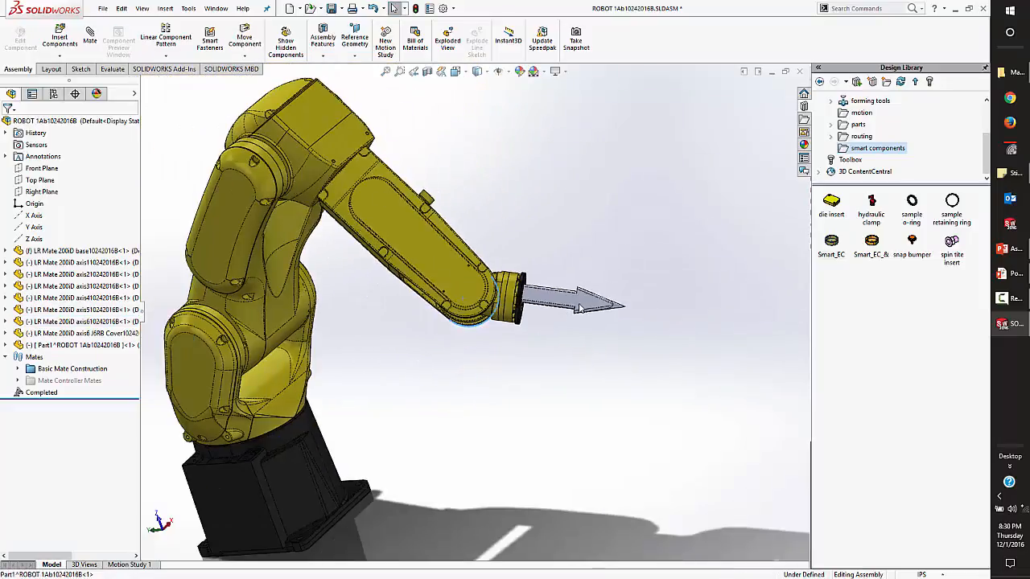
Pull the arrow-shaped end tool to several positions around the base so that the whole robot arm follows.
left_click_drag(575, 311, 299, 276)
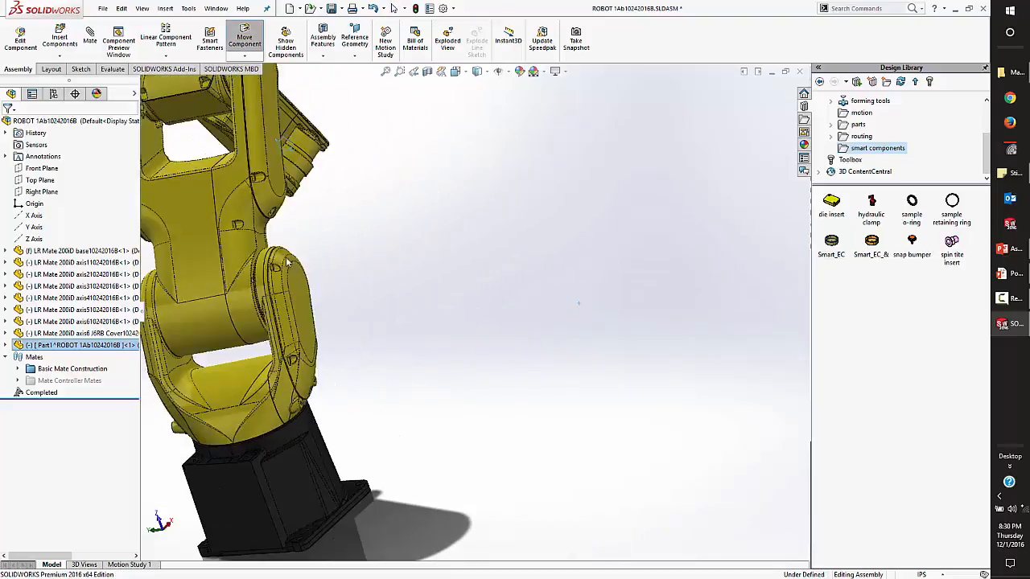
middle_click_drag(298, 276, 377, 272)
scroll(309, 284, "up", 2)
scroll(256, 281, "down", 2)
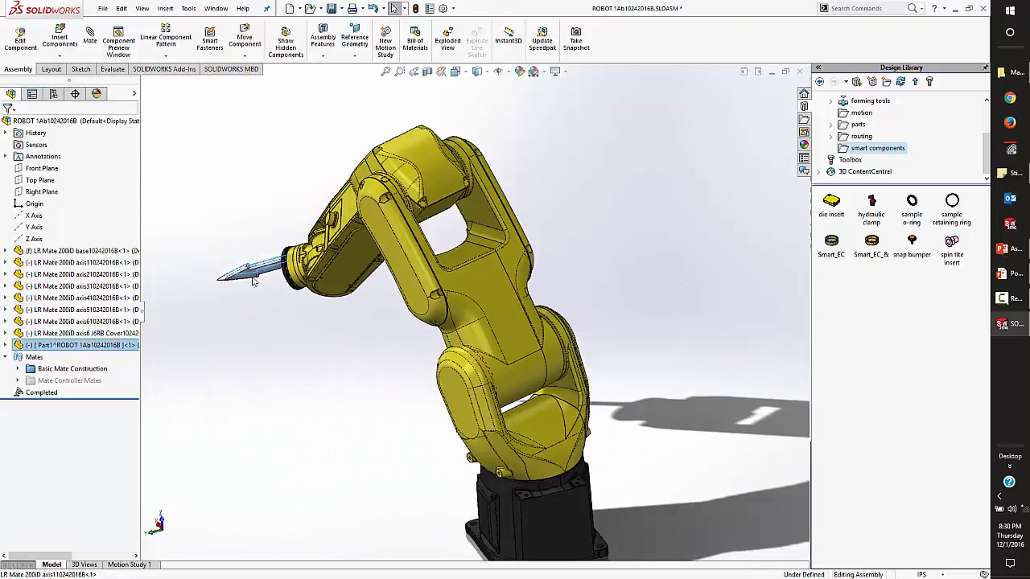
left_click_drag(247, 272, 519, 422)
scroll(537, 448, "up", 5)
scroll(535, 444, "down", 4)
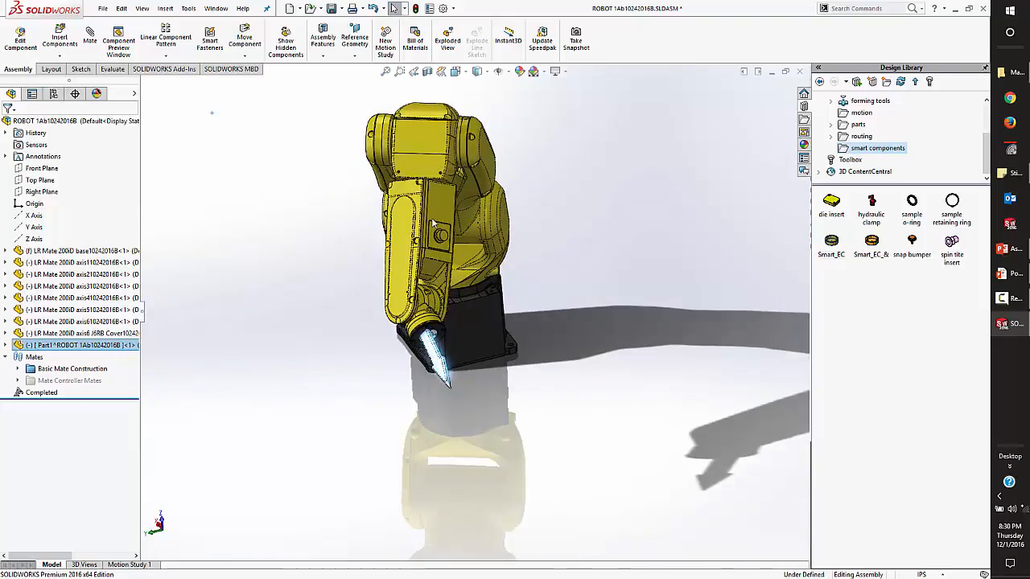
Rotate the robot's forearm about its own axis and view the arm from the side.
left_click_drag(433, 219, 381, 236)
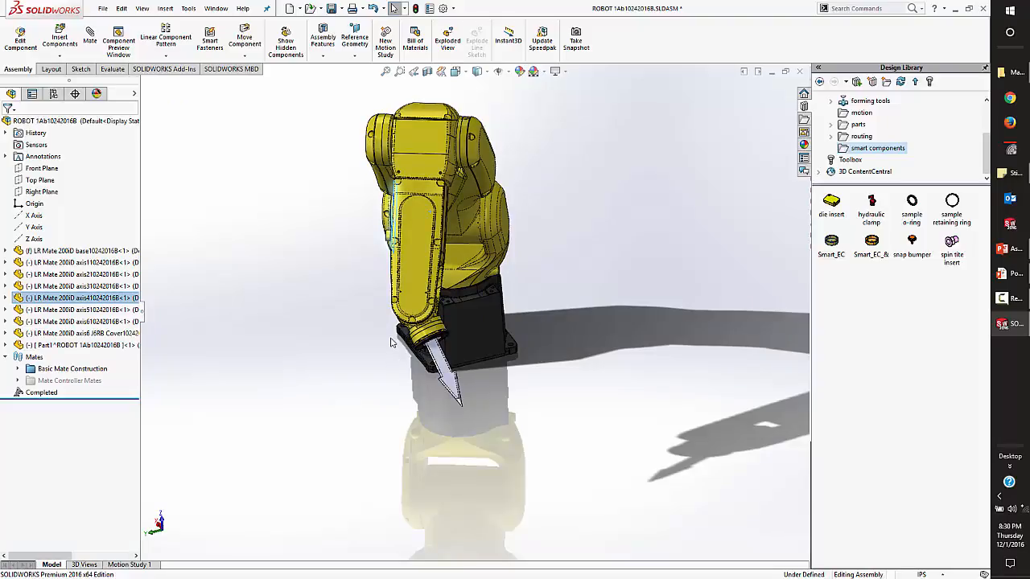
left_click(655, 250)
scroll(544, 327, "up", 1)
middle_click_drag(544, 328, 660, 342)
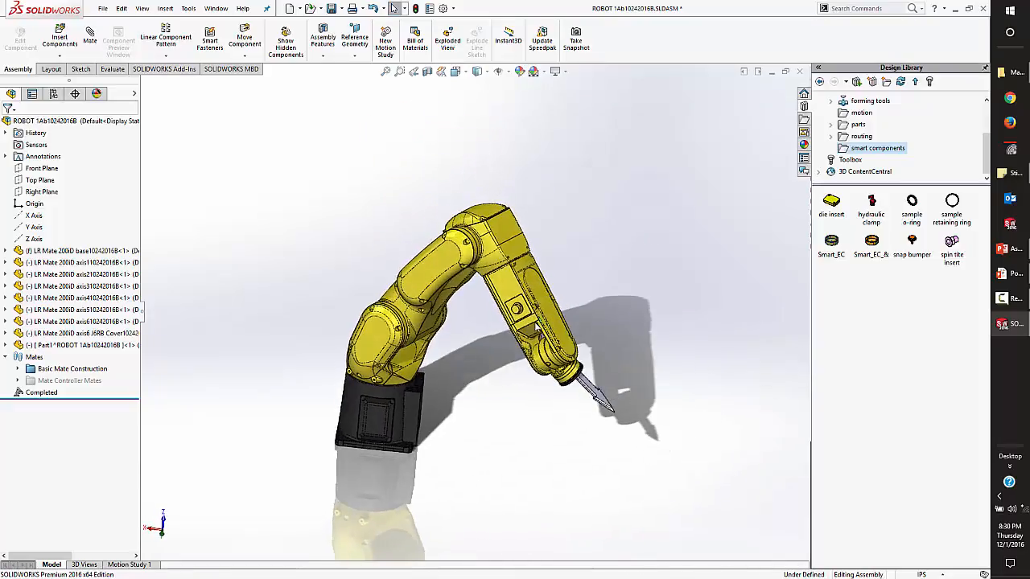
scroll(452, 386, "down", 2)
scroll(450, 390, "down", 3)
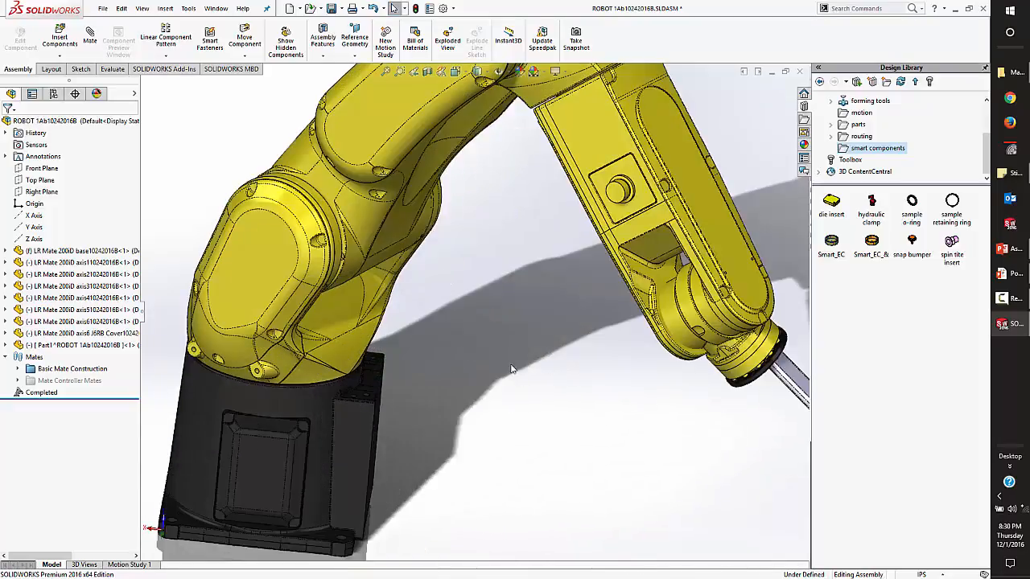
Unsuppress the Mate Controller Mates folder.
left_click(102, 386)
right_click(79, 381)
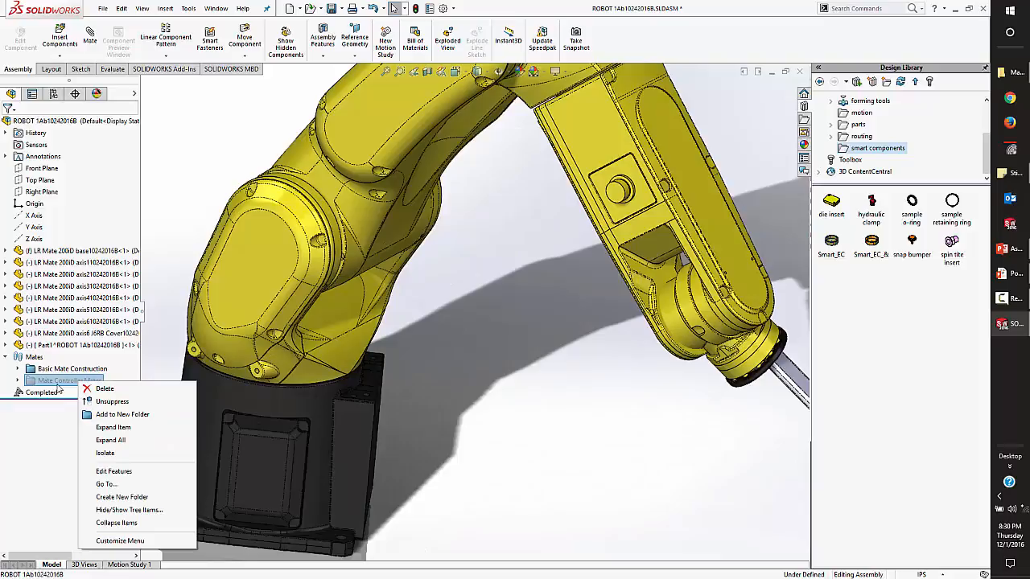
left_click(108, 402)
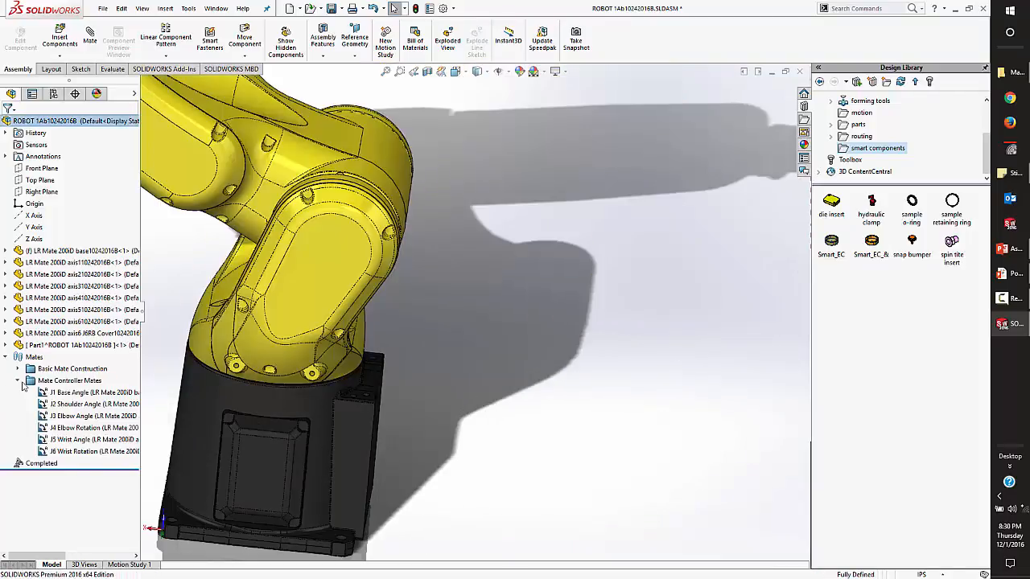
Examine the joint angle mates in the Mate Controller Mates folder, from J1 Base Angle to J4 Elbow Rotation, highlighting each on the robot.
scroll(295, 256, "up", 6)
scroll(406, 225, "down", 5)
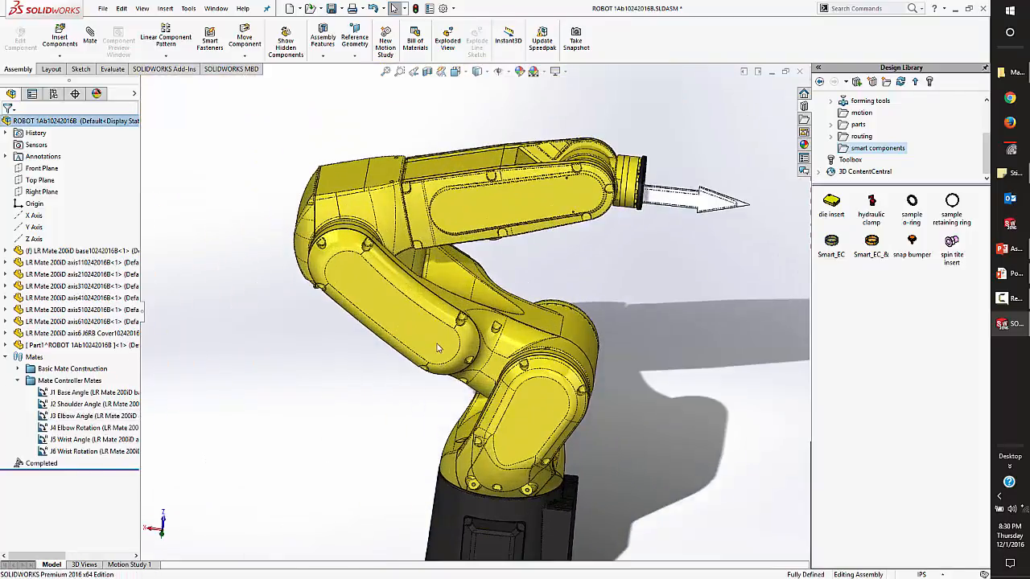
left_click(68, 394)
left_click(70, 405)
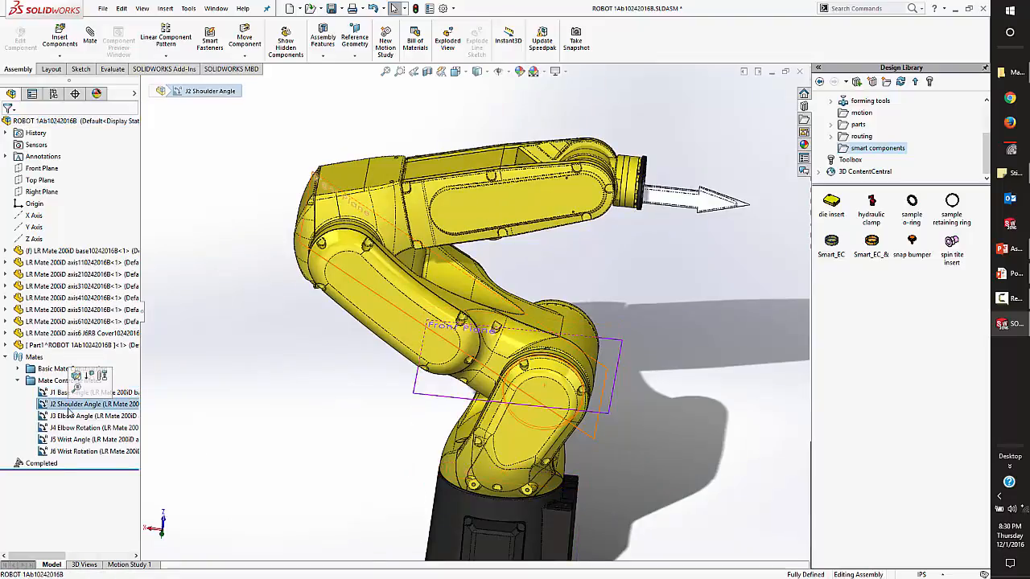
left_click(67, 417)
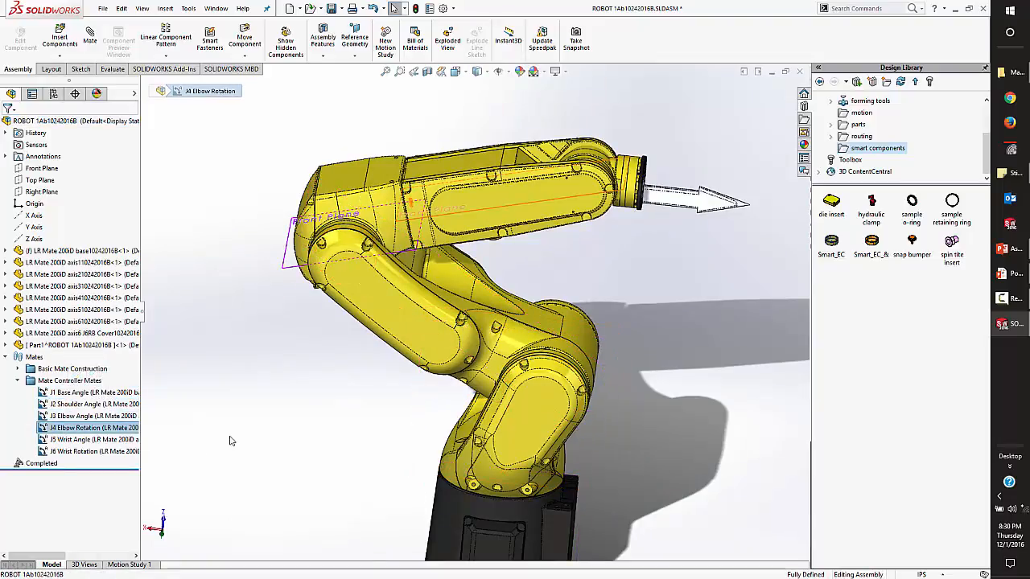
left_click(71, 380)
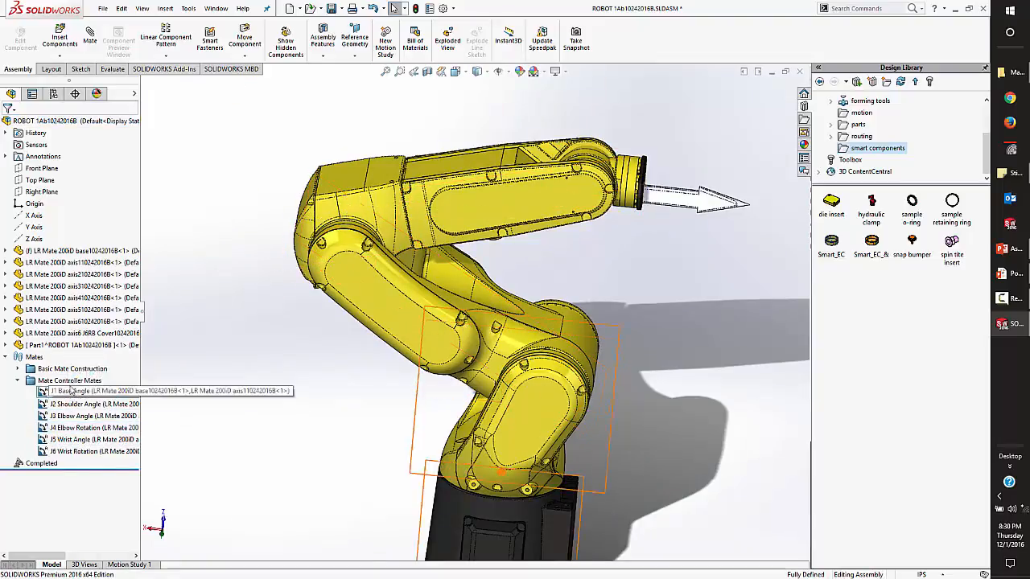
left_click(75, 393)
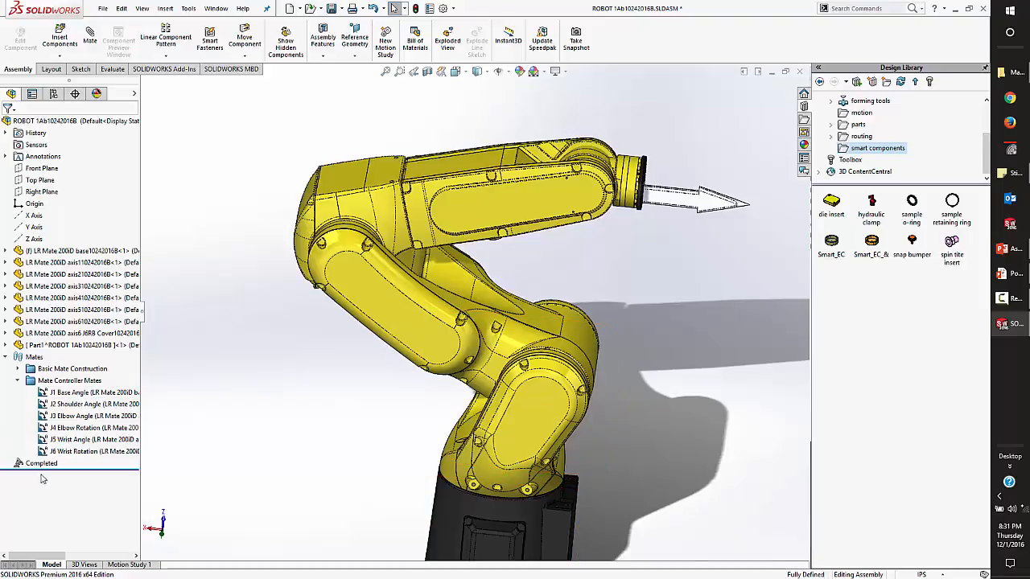
Start a Mate Controller for the robot and collect all supported mates into it.
middle_click_drag(356, 466, 218, 407)
scroll(218, 406, "up", 4)
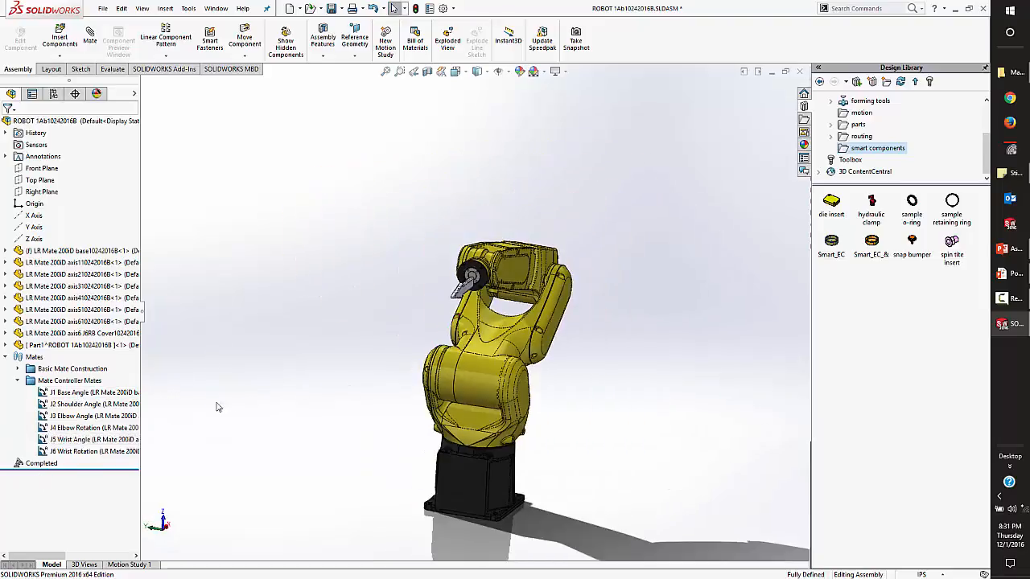
middle_click_drag(494, 462, 303, 411)
scroll(438, 367, "down", 3)
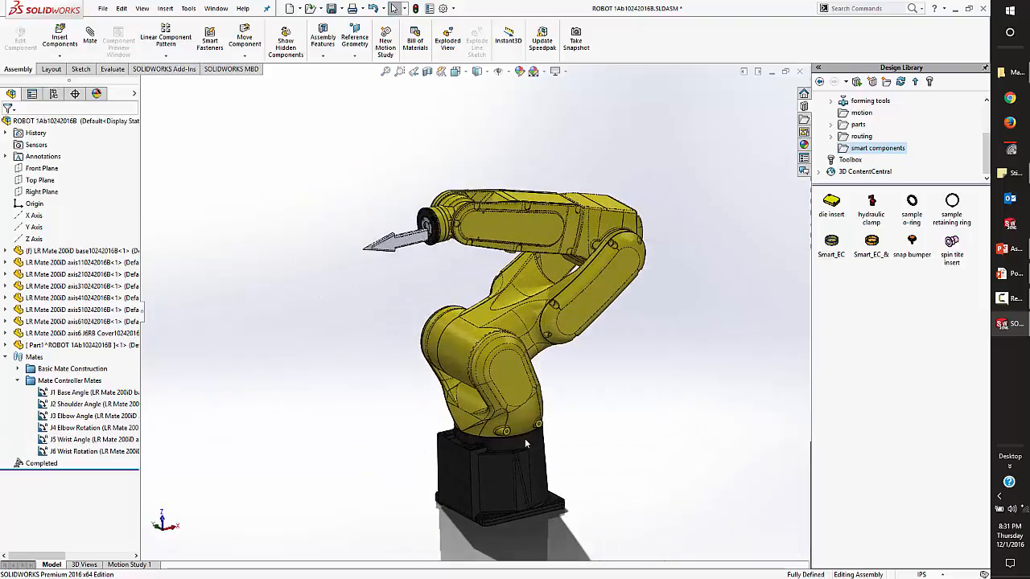
left_click(167, 9)
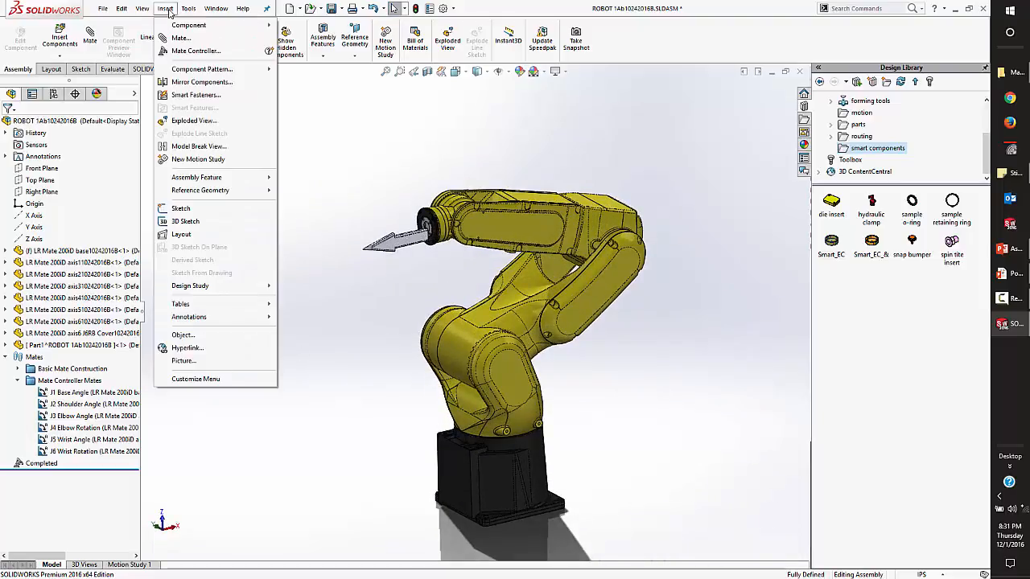
left_click(192, 51)
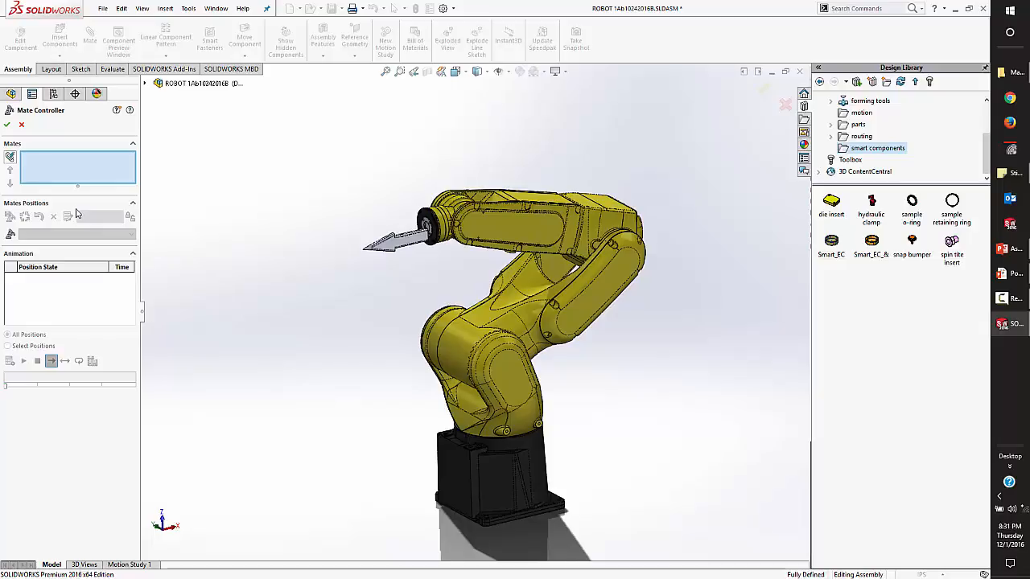
left_click(9, 157)
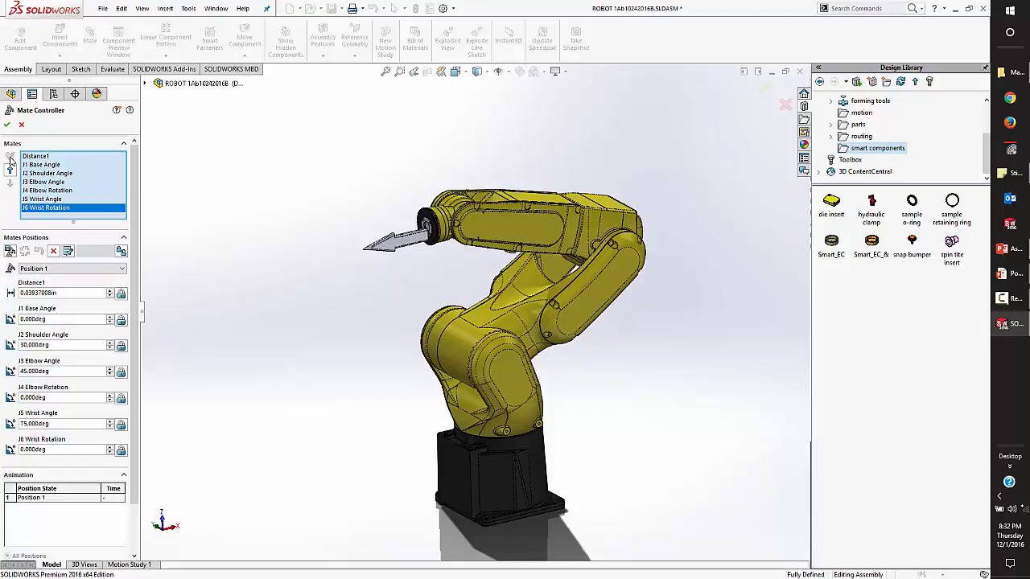
Remove the Distance1 mate from the Mate Controller's mate list, keeping only the J1 to J6 joint mates.
left_click(45, 158)
scroll(425, 421, "down", 10)
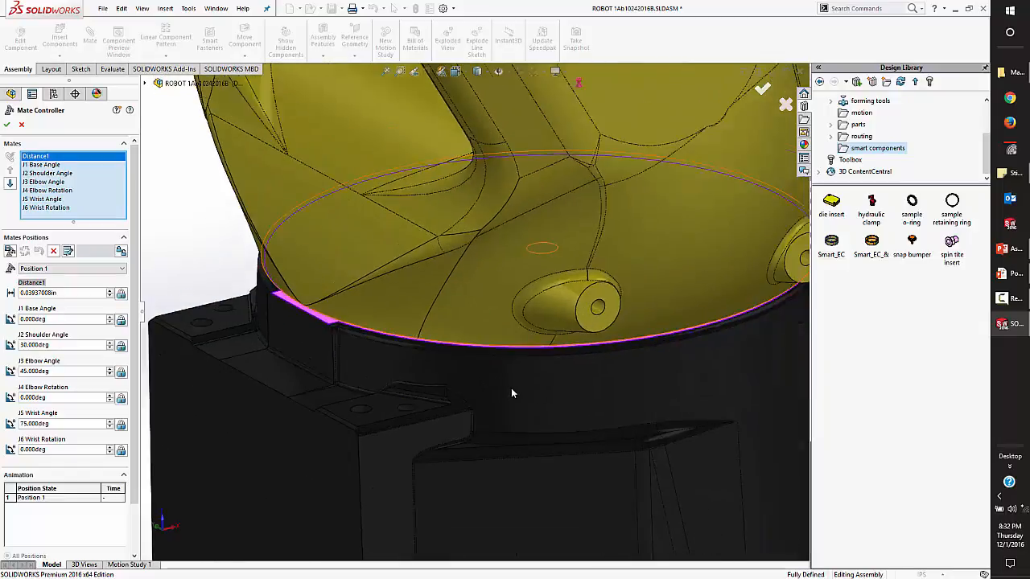
right_click(58, 157)
left_click(77, 176)
scroll(464, 299, "up", 10)
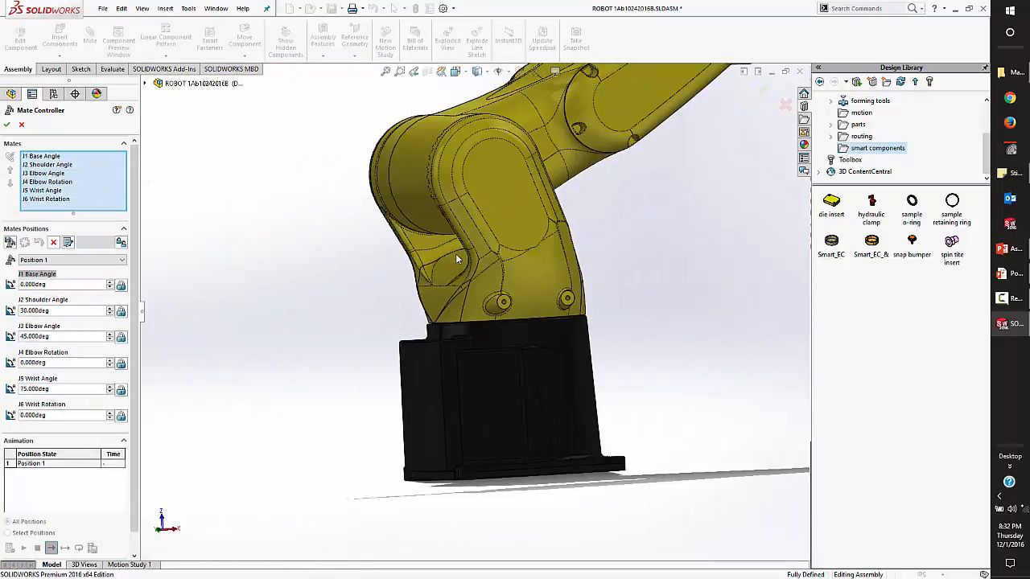
middle_click_drag(464, 299, 483, 240)
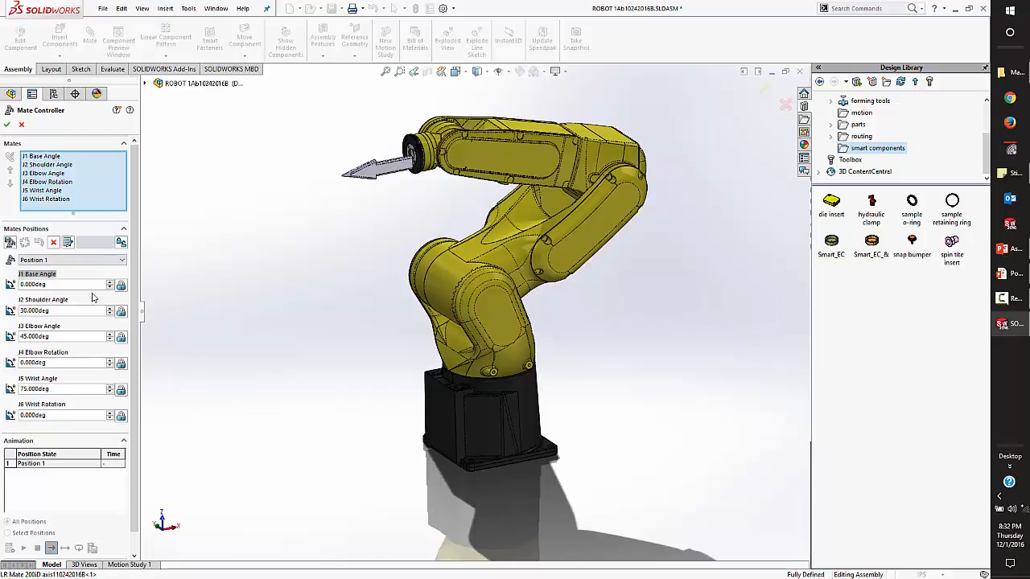
Set the J1 Base Angle to 45 degrees and the J2 Shoulder Angle to 90 degrees.
left_click(76, 284)
type("45")
key("Return")
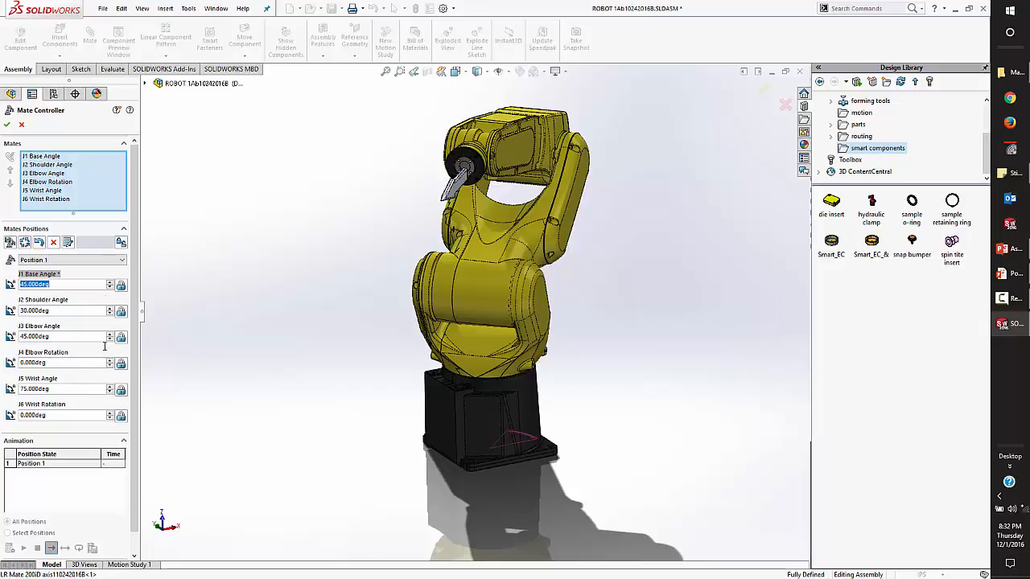
key("Tab")
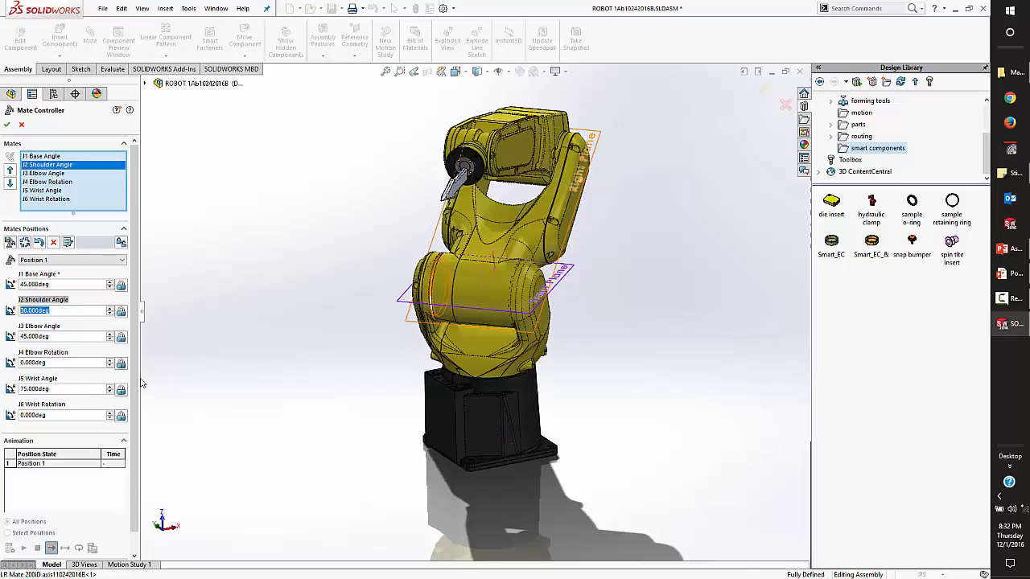
type("90")
key("Return")
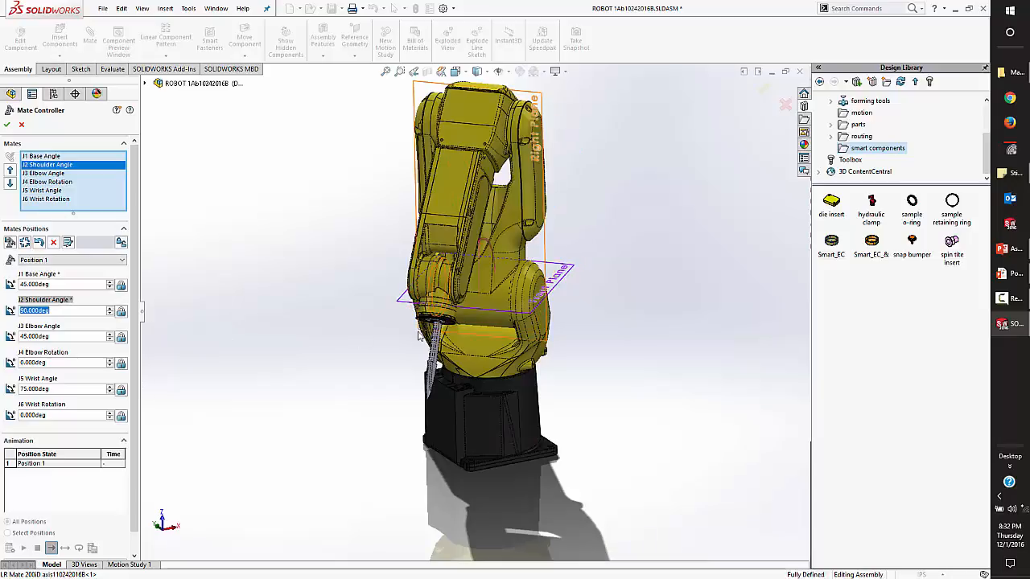
Set the J3 Elbow Angle to 90 degrees and the J5 Wrist Angle to 0 degrees for Position 1.
key("Tab")
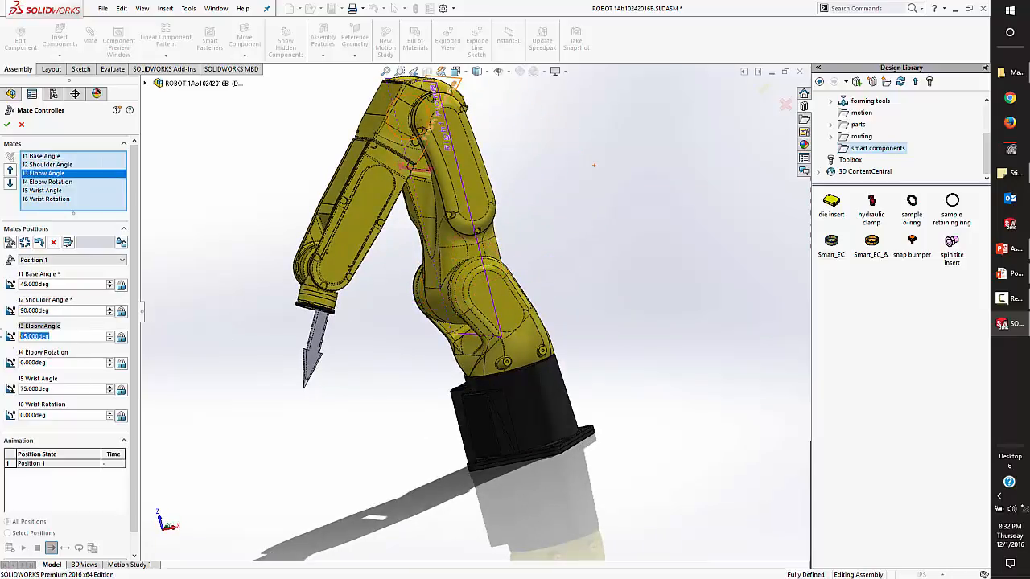
type("90")
key("Return")
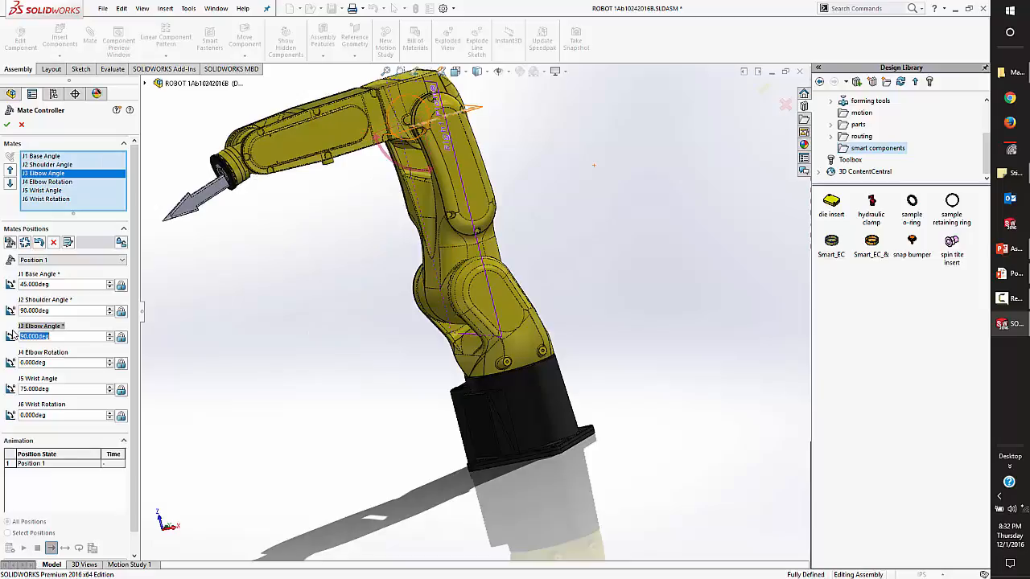
double_click(58, 388)
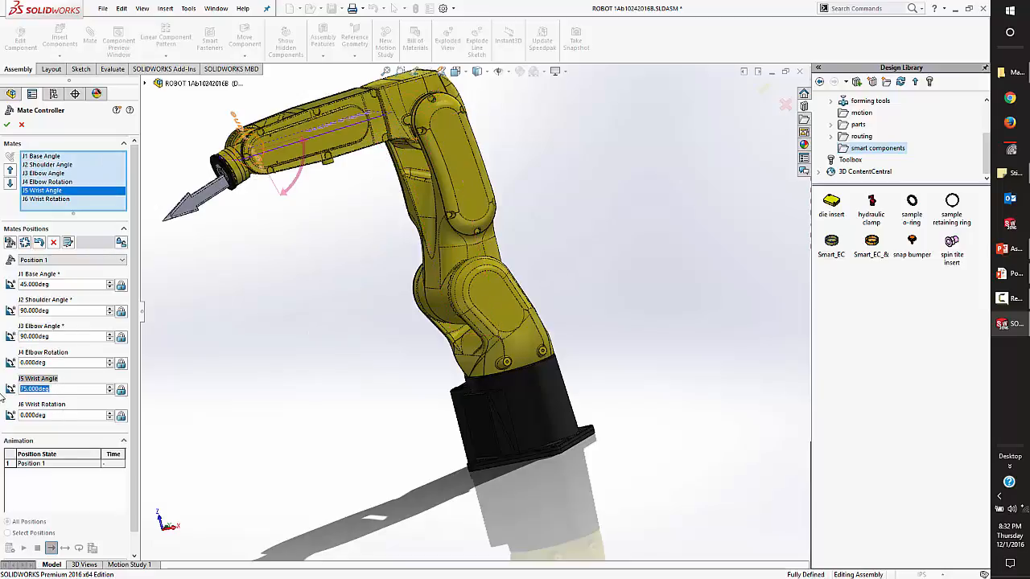
type("0")
key("Return")
middle_click_drag(408, 304, 539, 323)
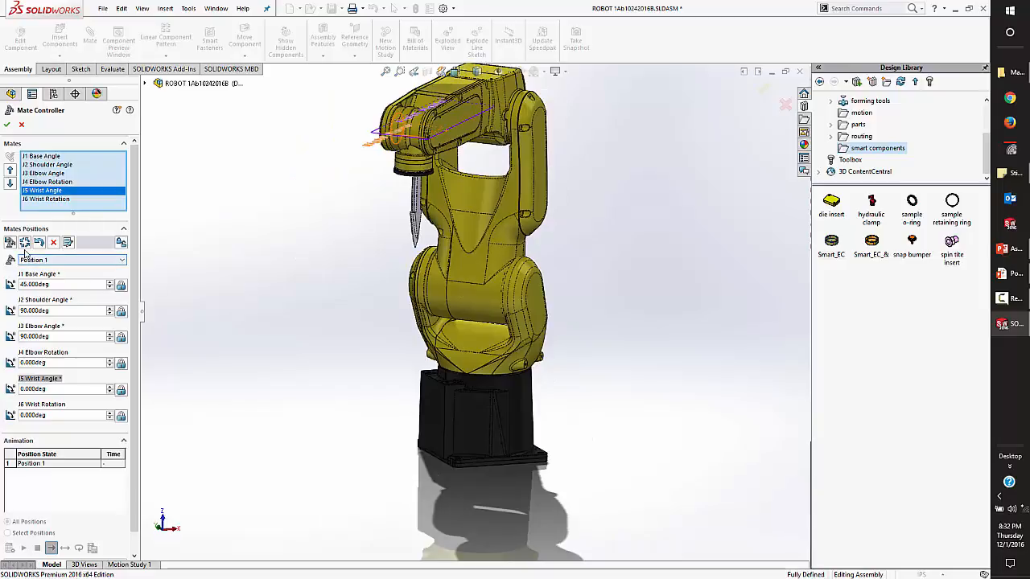
Try to delete Position 1, back out of the deletion, and discard the Mate Controller.
left_click(89, 262)
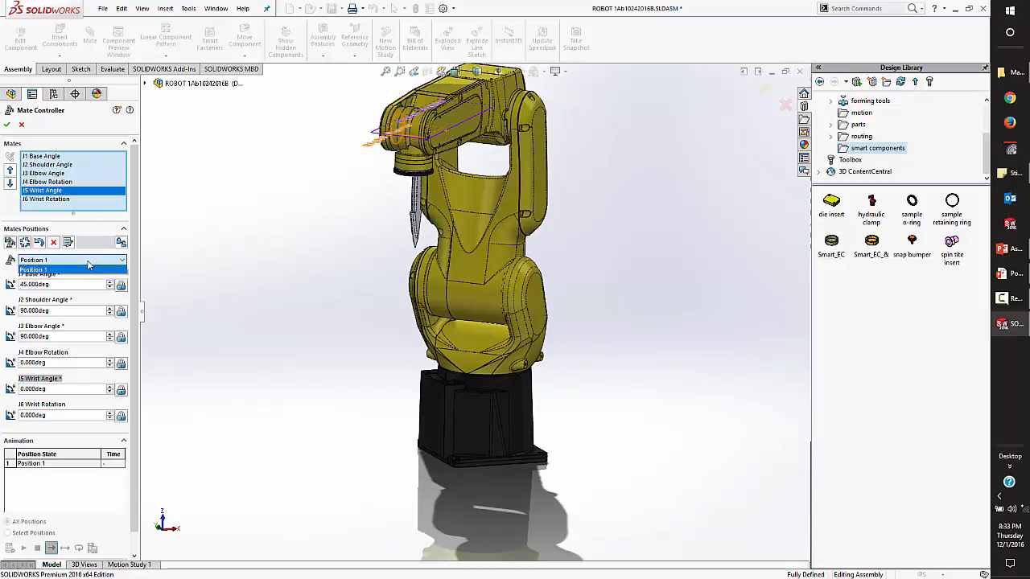
left_click(88, 269)
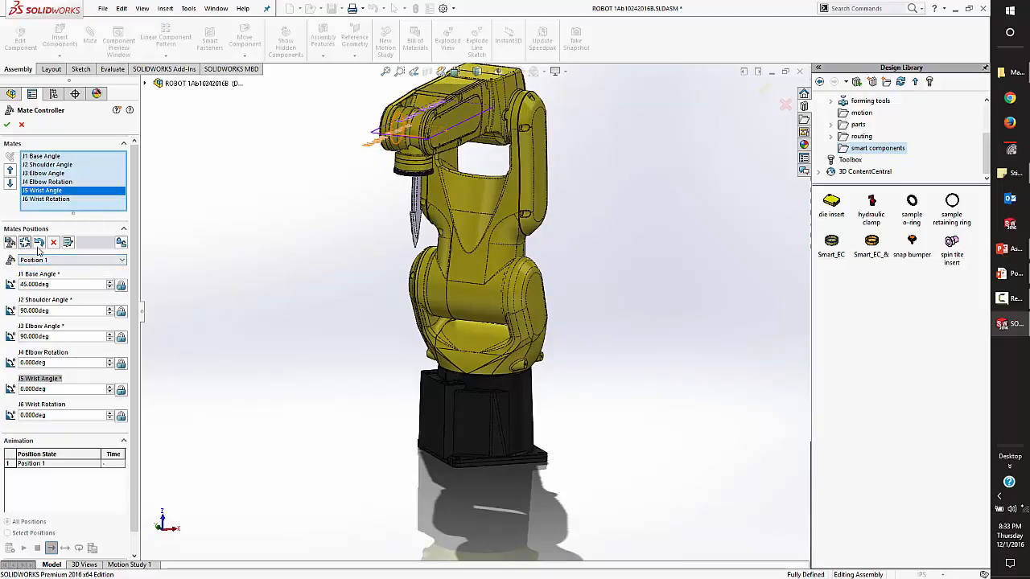
left_click(53, 242)
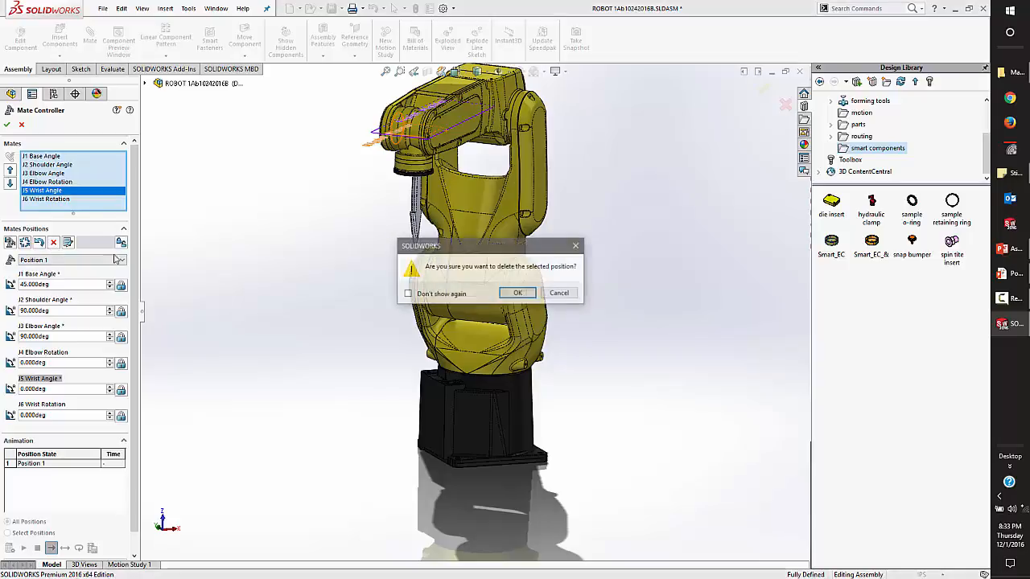
left_click(559, 293)
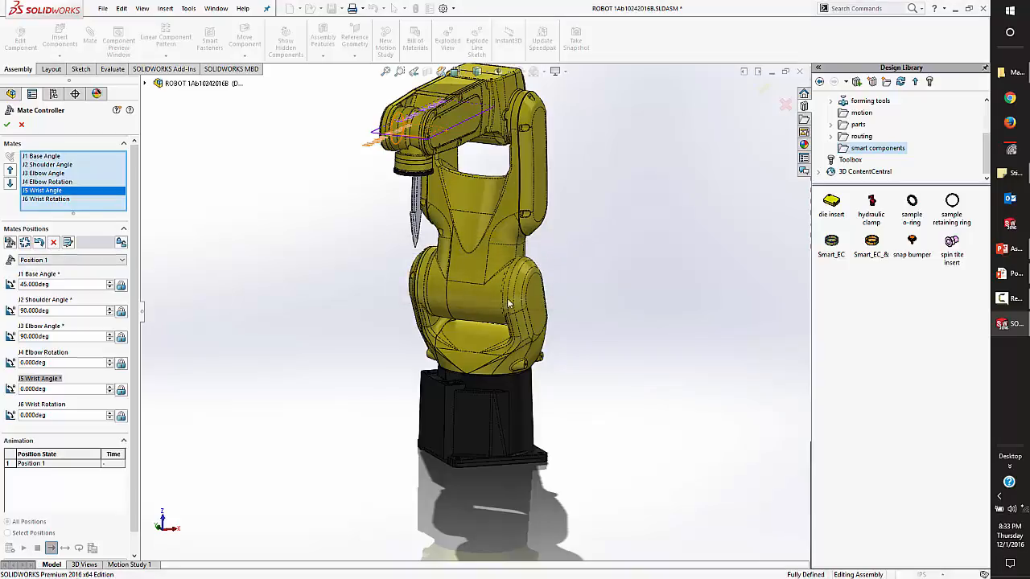
left_click(21, 124)
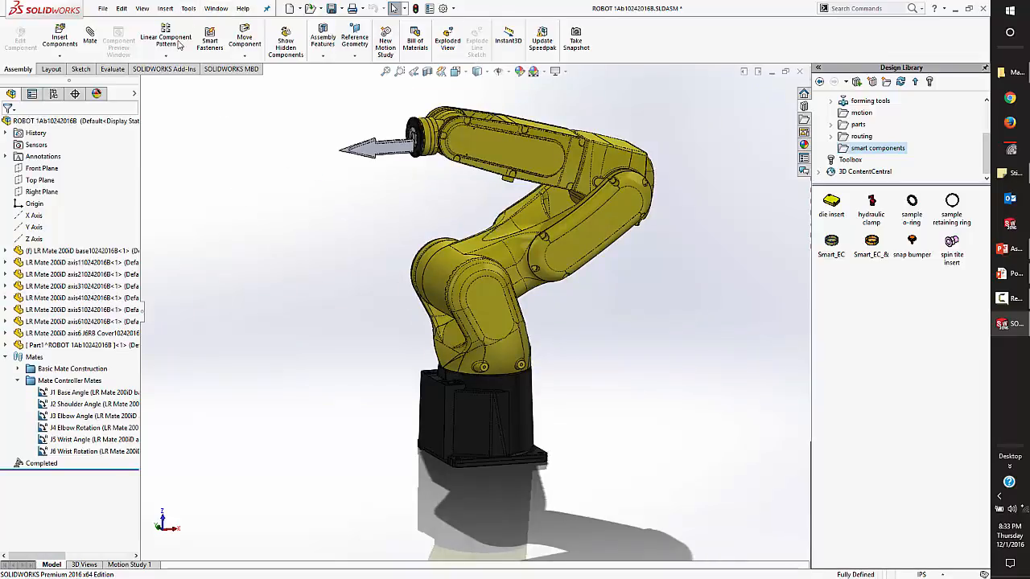
Start a new Mate Controller, collect all supported mates, and remove Distance1 from its mate list.
left_click(165, 8)
left_click(173, 52)
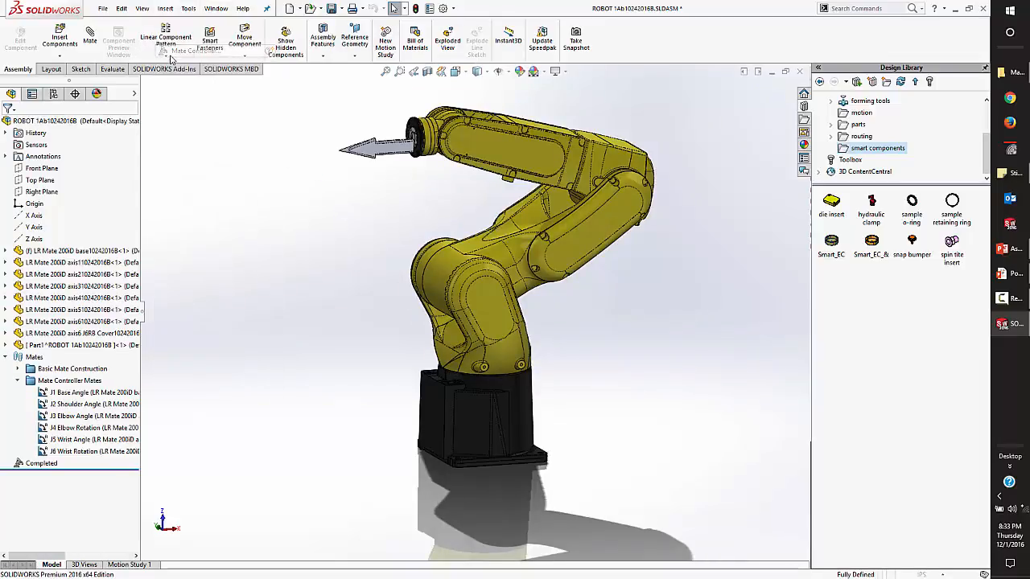
left_click(10, 157)
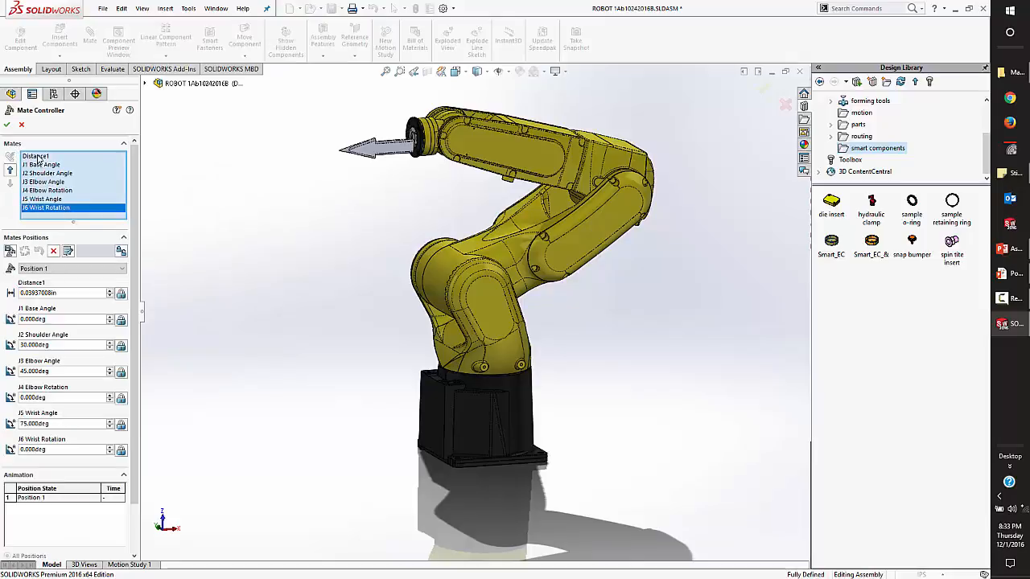
right_click(38, 160)
left_click(60, 177)
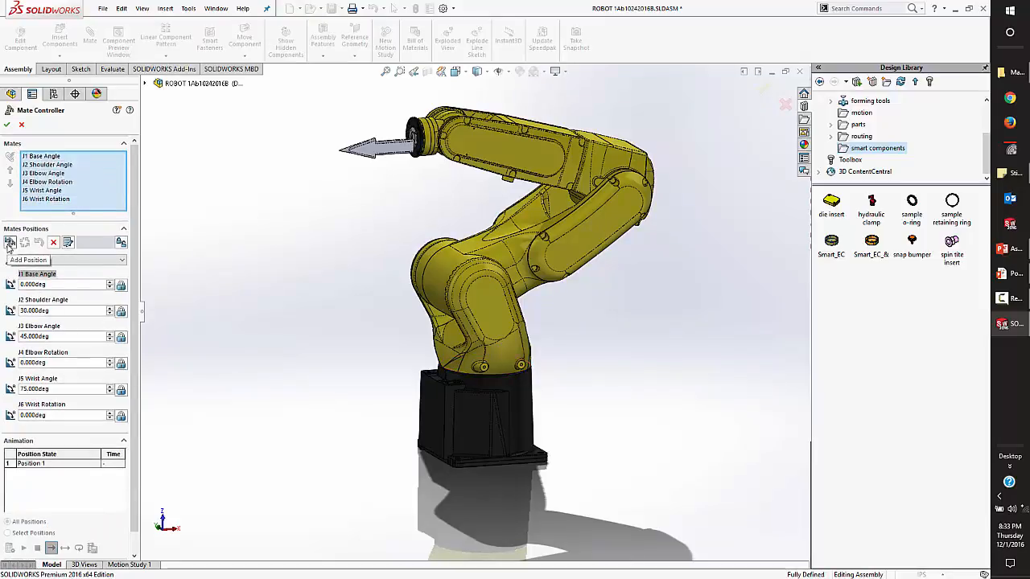
Add a mate position named Position 2 and set its J1 Base Angle to 45 degrees.
left_click(9, 243)
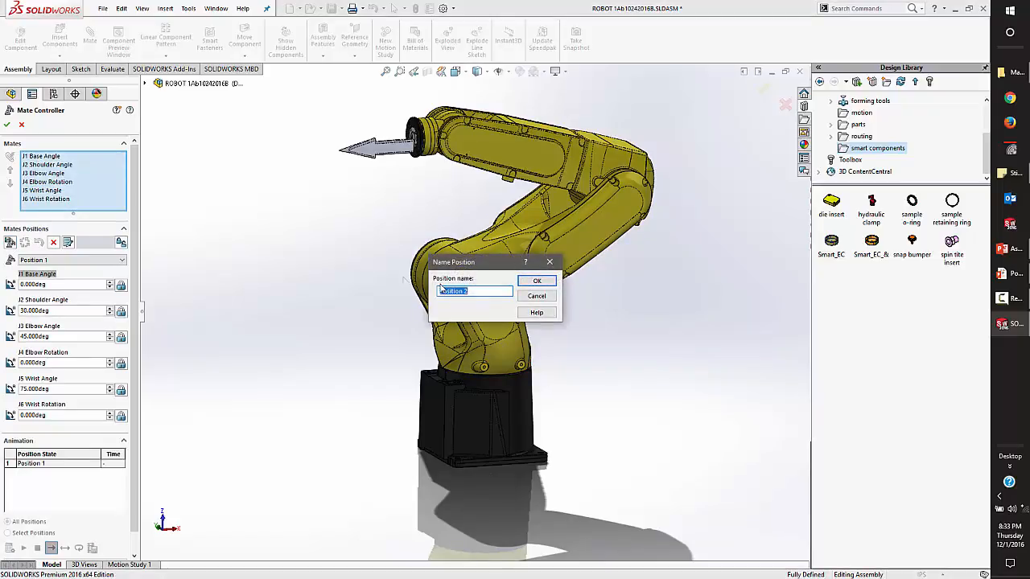
left_click(542, 282)
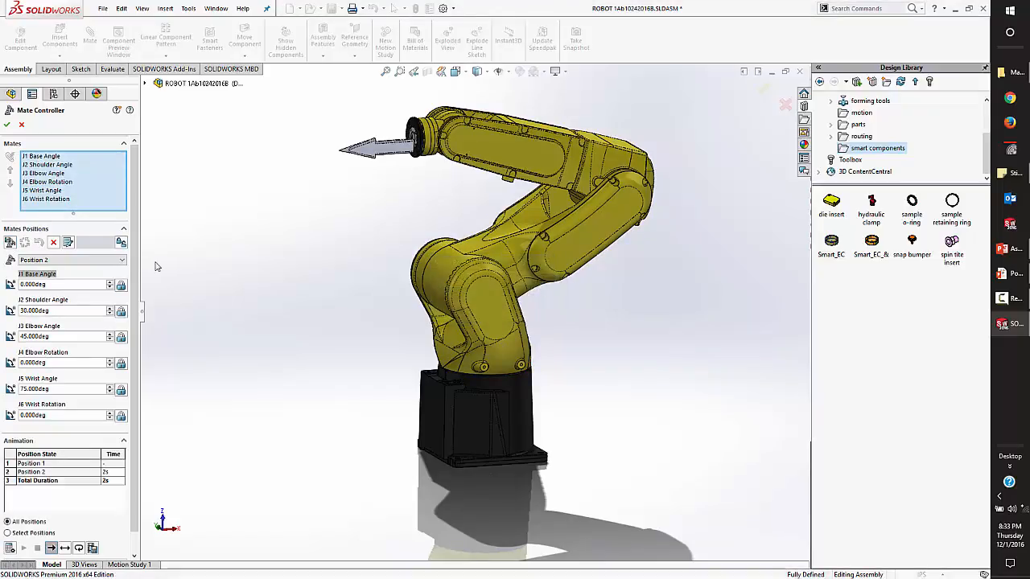
left_click(122, 261)
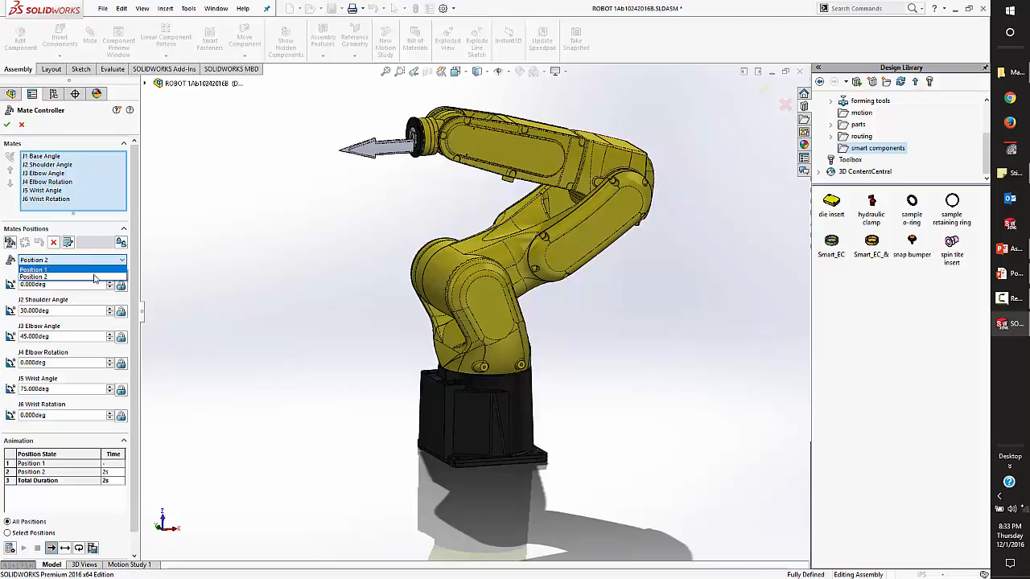
left_click(50, 277)
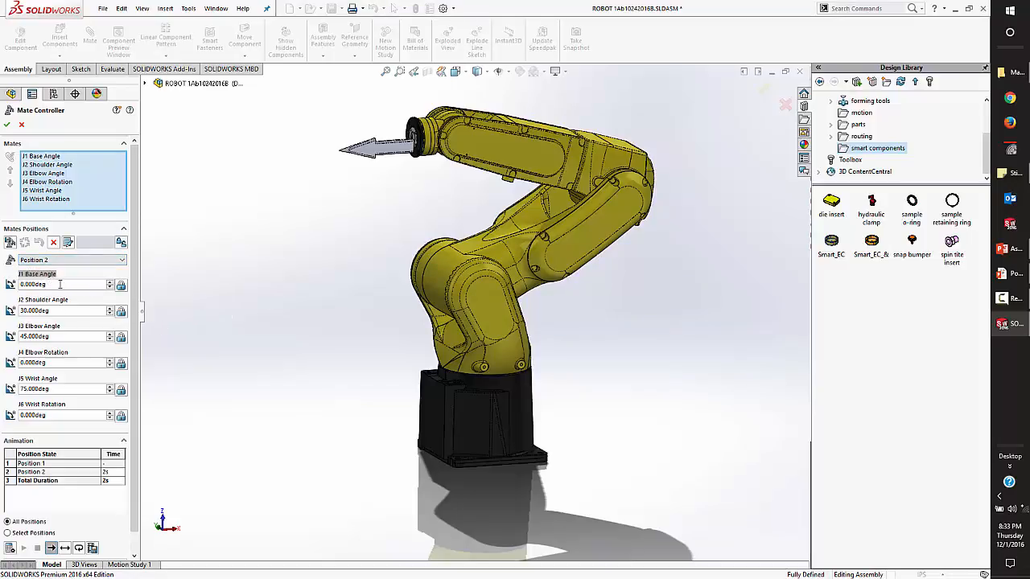
left_click(59, 284)
type("45")
key("Return")
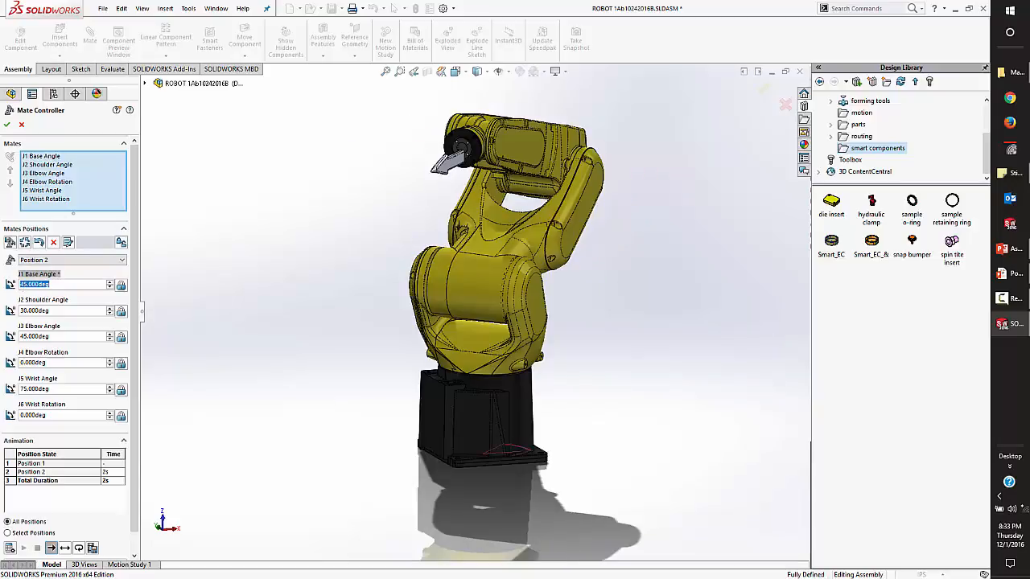
Set both the J2 Shoulder Angle and the J3 Elbow Angle of Position 2 to 90 degrees.
key("Tab")
type("90")
key("Return")
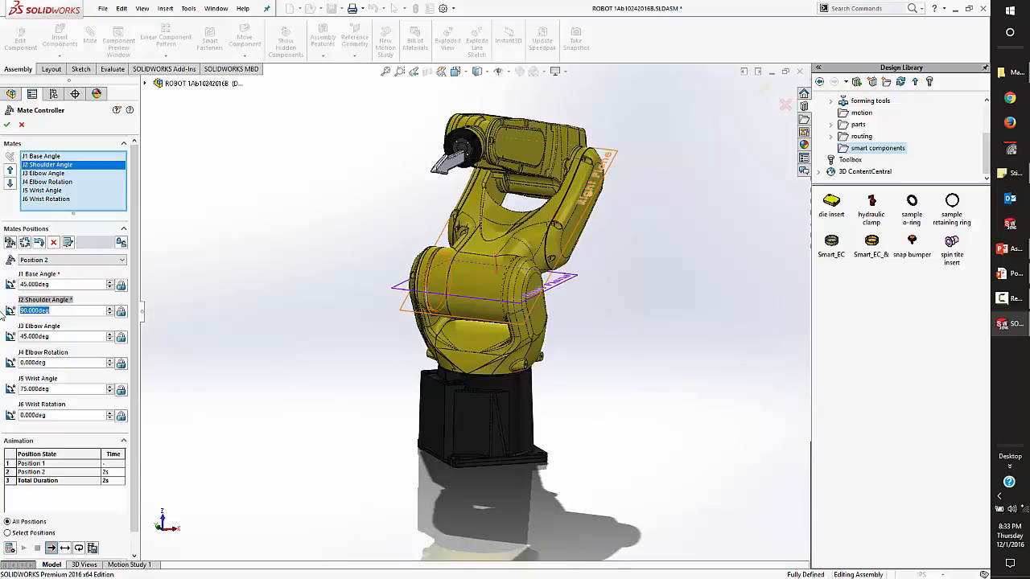
key("Tab")
type("90")
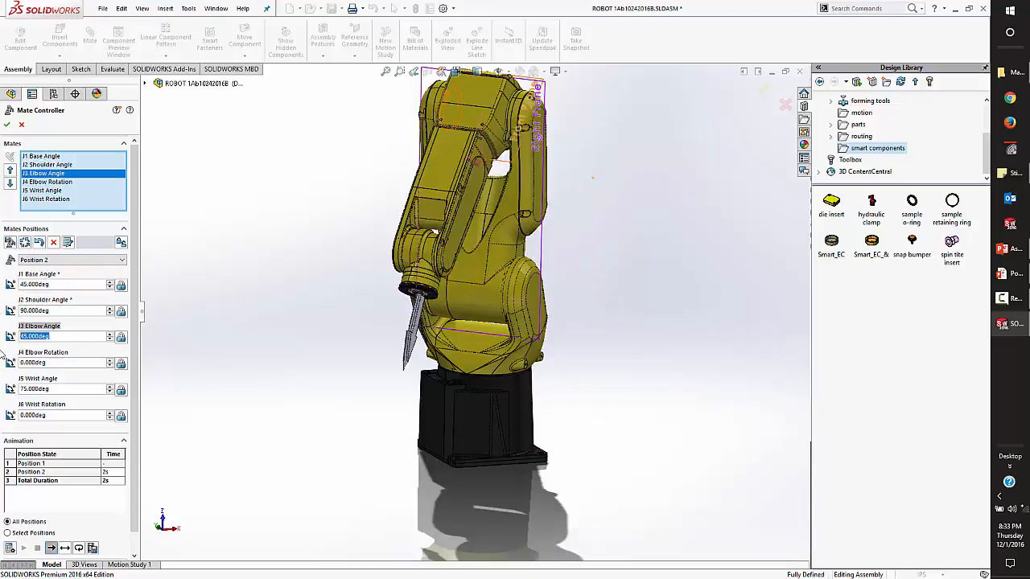
key("Return")
Set the J5 Wrist Angle to 0 degrees and update Position 2 with the changed angles.
left_click(58, 387)
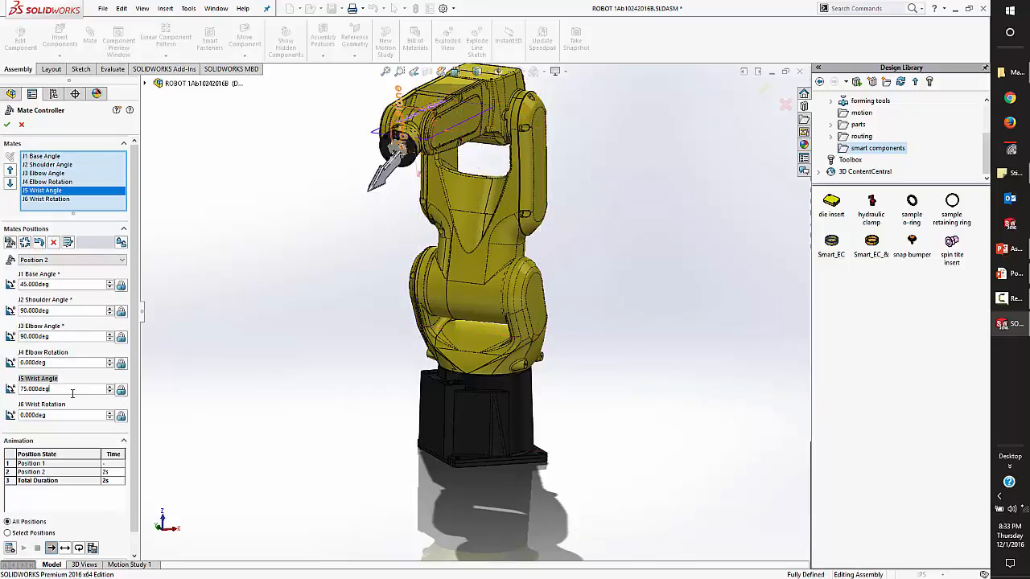
double_click(58, 387)
type("0")
key("Return")
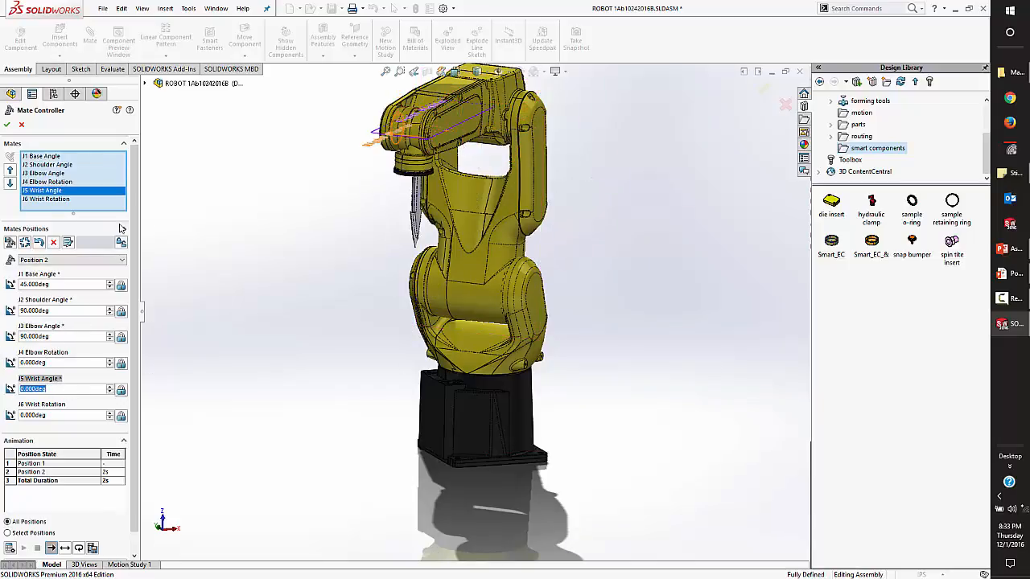
left_click(24, 243)
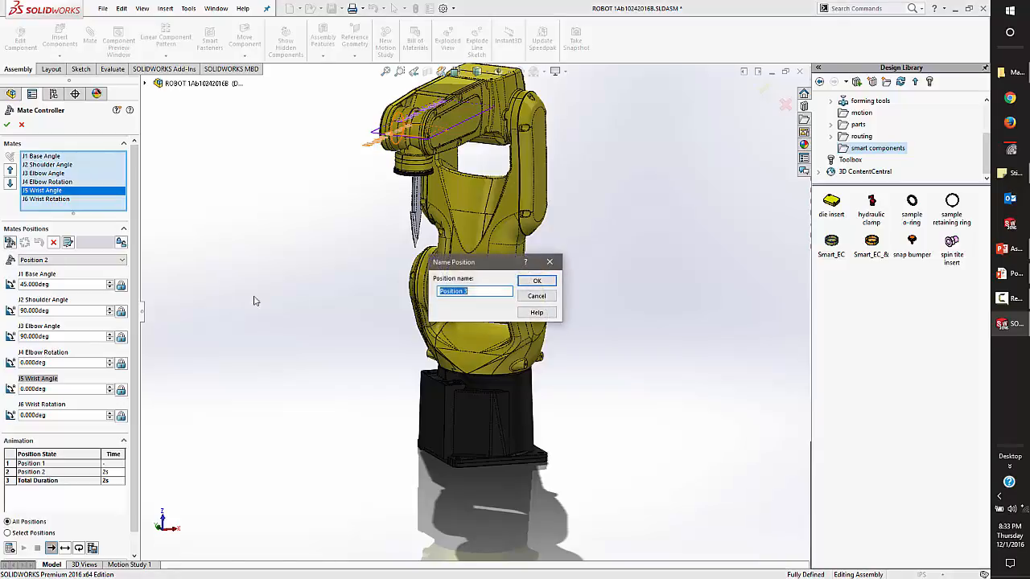
Add Position 3 with the J1 Base Angle at 90 degrees and the J2 Shoulder Angle at 135 degrees.
left_click(523, 282)
left_click_drag(59, 285, 4, 317)
type("90")
key("Return")
type("135")
key("Return")
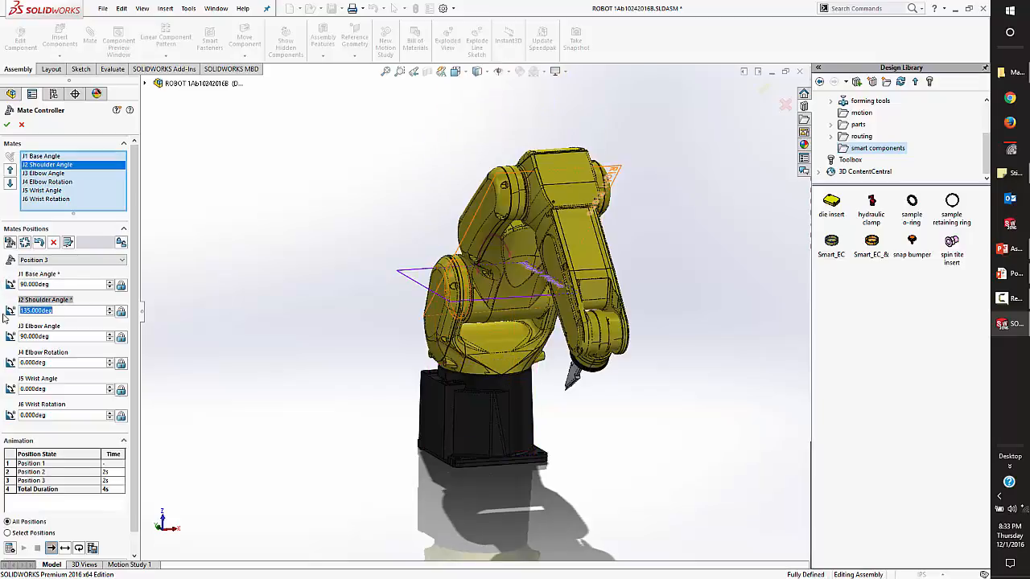
Set the J5 Wrist Angle of Position 3 to 45 degrees.
left_click_drag(63, 388, 2, 390)
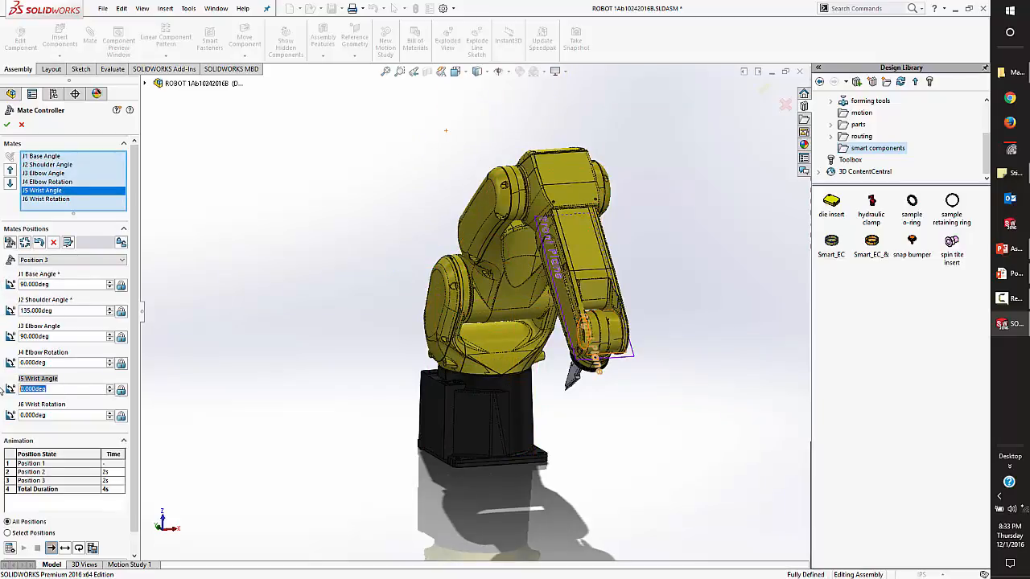
type("45")
key("Return")
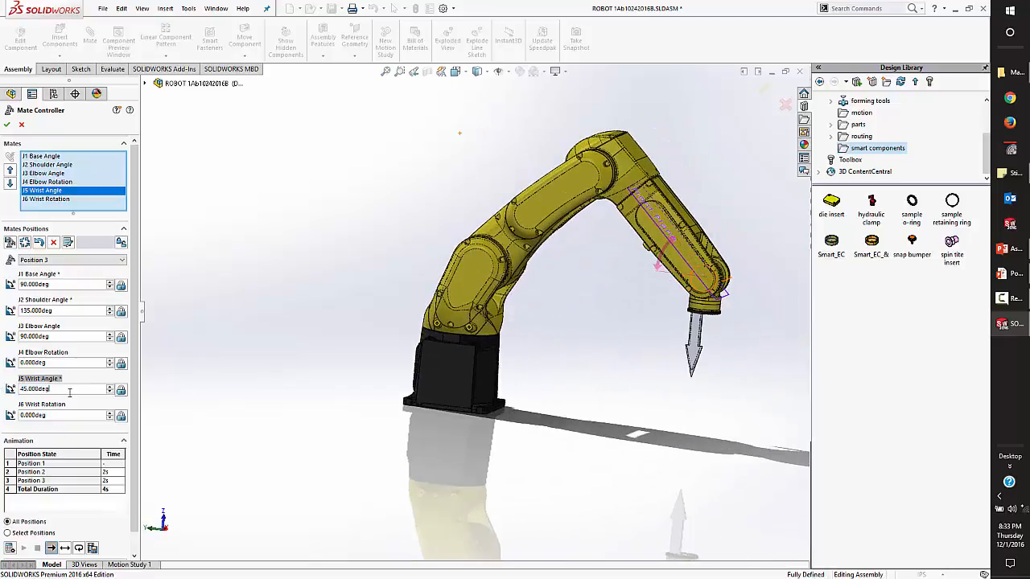
Set the J5 Wrist Angle to 135 degrees and update Position 3 with the changed angles.
left_click_drag(70, 390, 30, 391)
type("135")
key("Return")
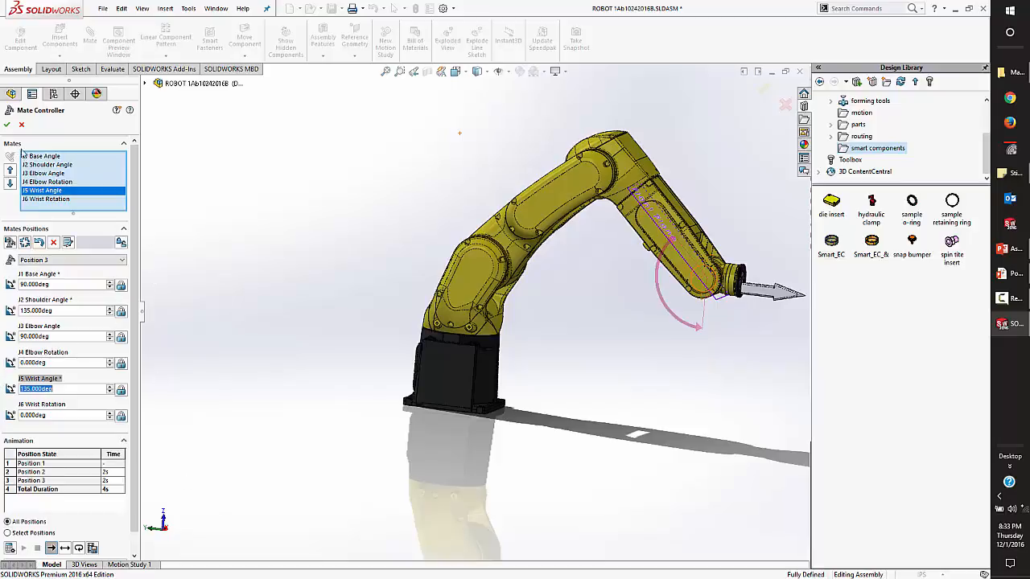
left_click(25, 243)
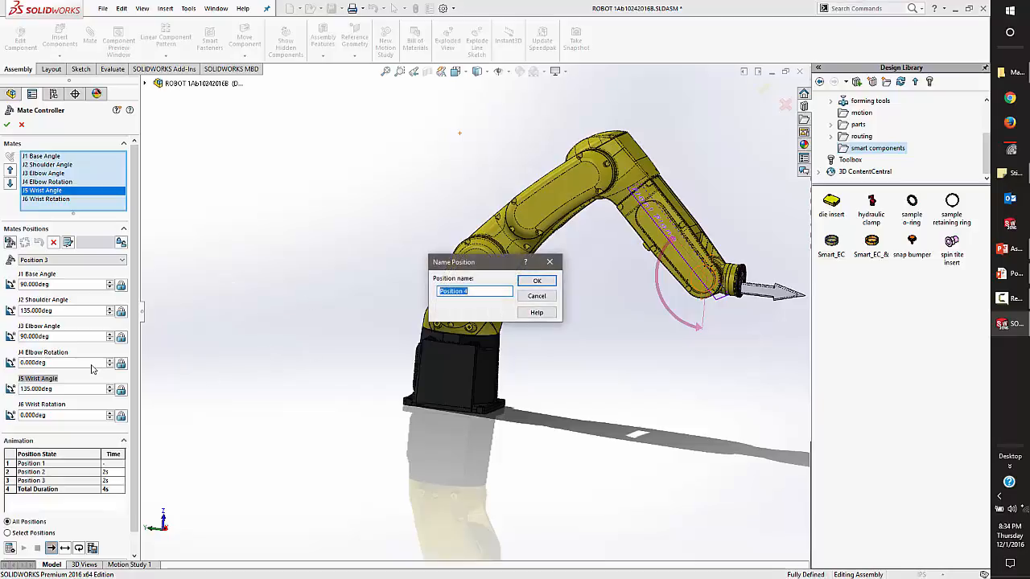
Add Position 4 and play the robot animation through all positions.
left_click(522, 282)
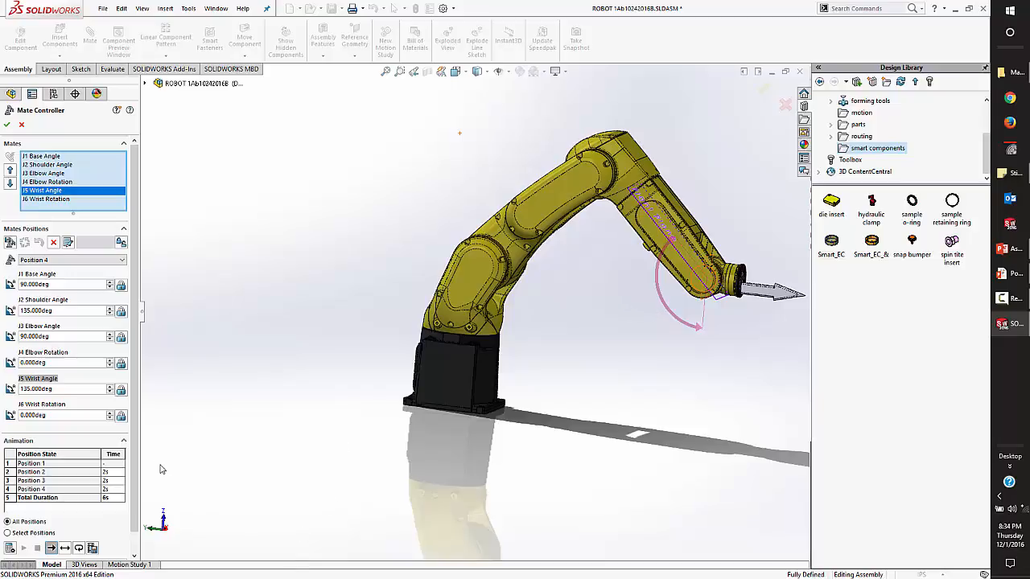
scroll(136, 469, "down", 1)
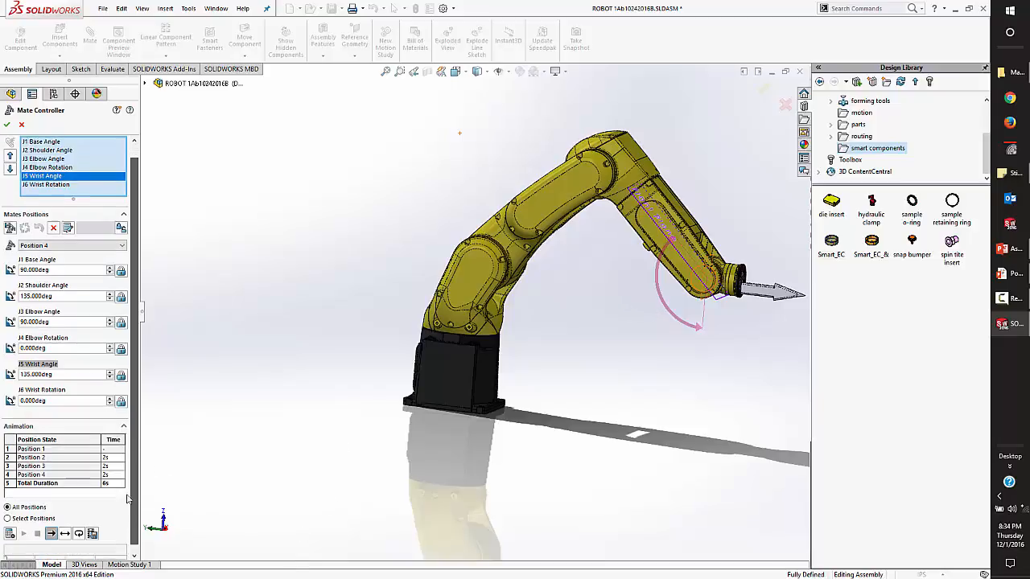
left_click(23, 527)
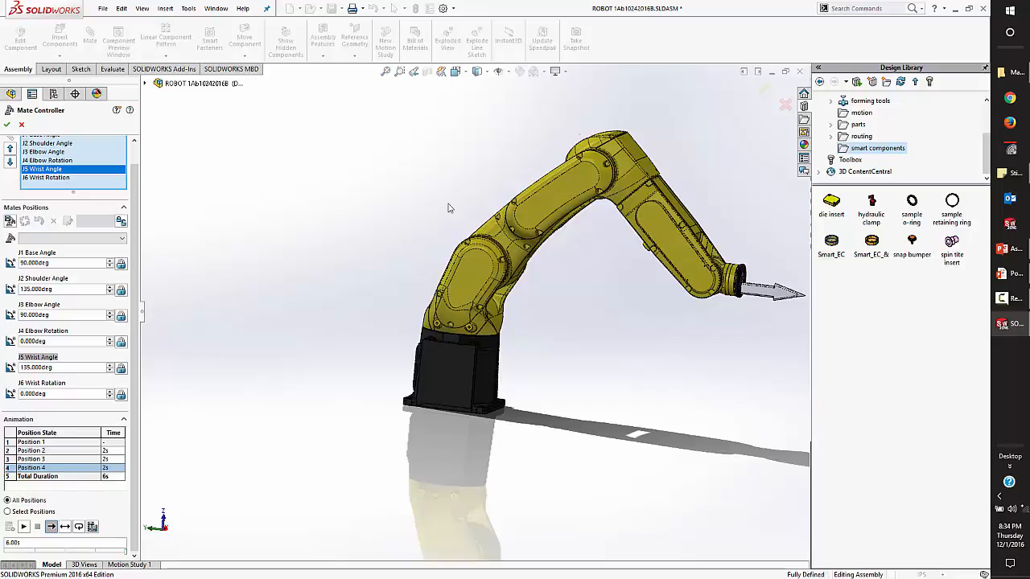
Discard the new Mate Controller and back out of closing the robot assembly.
left_click(785, 105)
left_click(799, 72)
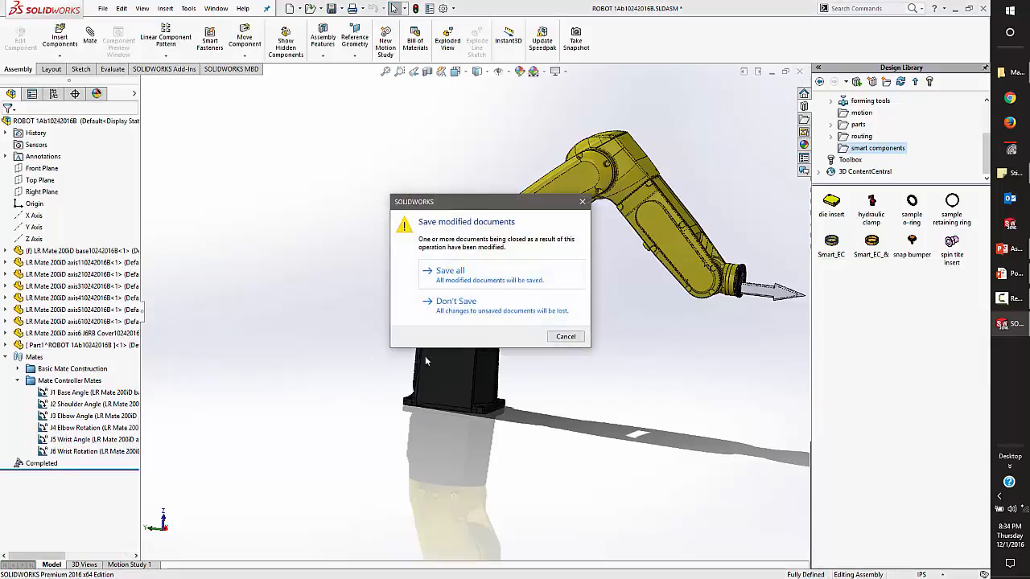
left_click(564, 337)
Open the Completed mate controller for editing and play its animation through all positions.
left_click(39, 463)
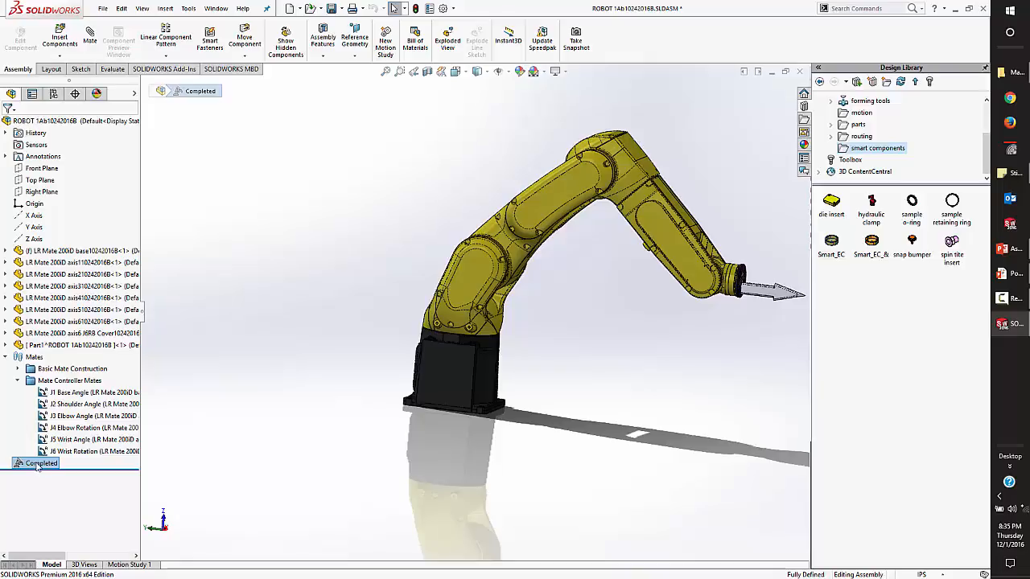
right_click(39, 466)
left_click(46, 459)
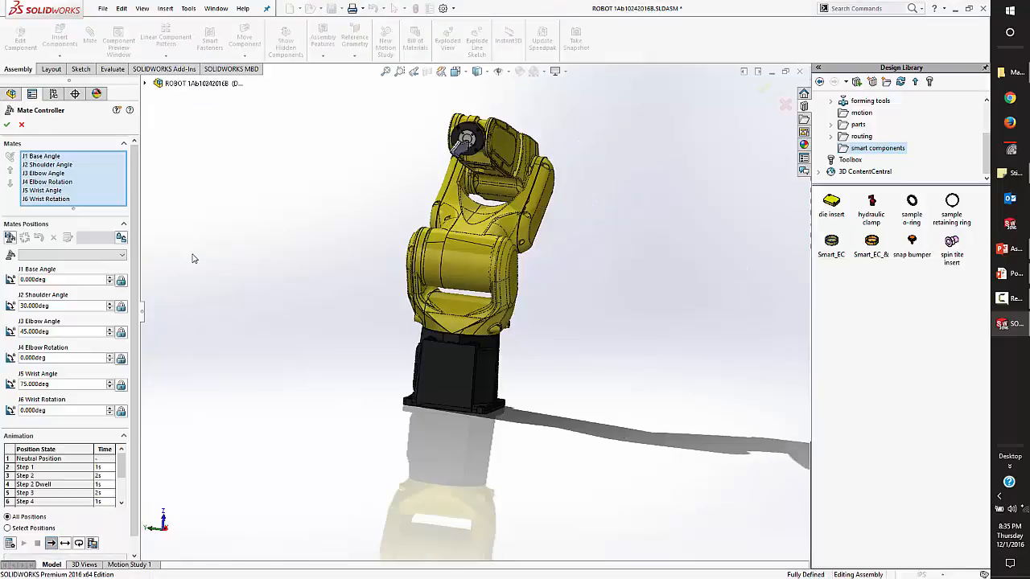
scroll(133, 461, "down", 1)
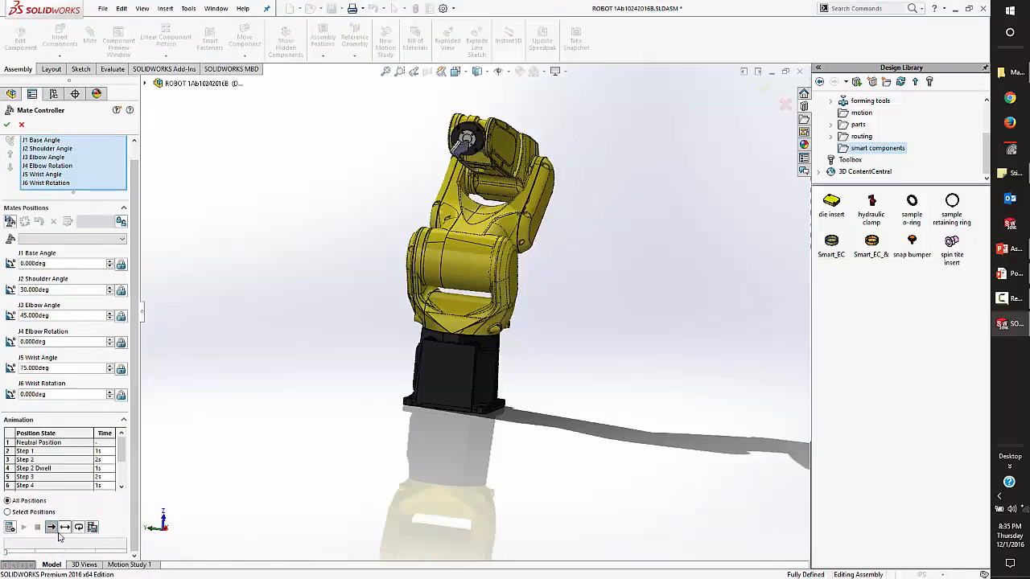
left_click(23, 527)
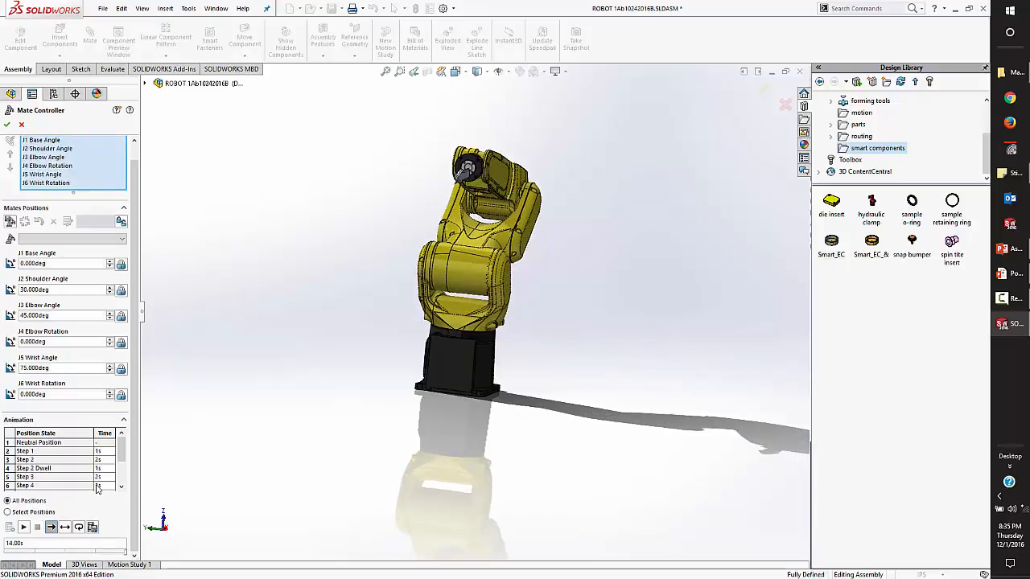
Play the Completed controller's animation in a continuous loop and stop it partway through.
left_click(78, 528)
left_click(23, 527)
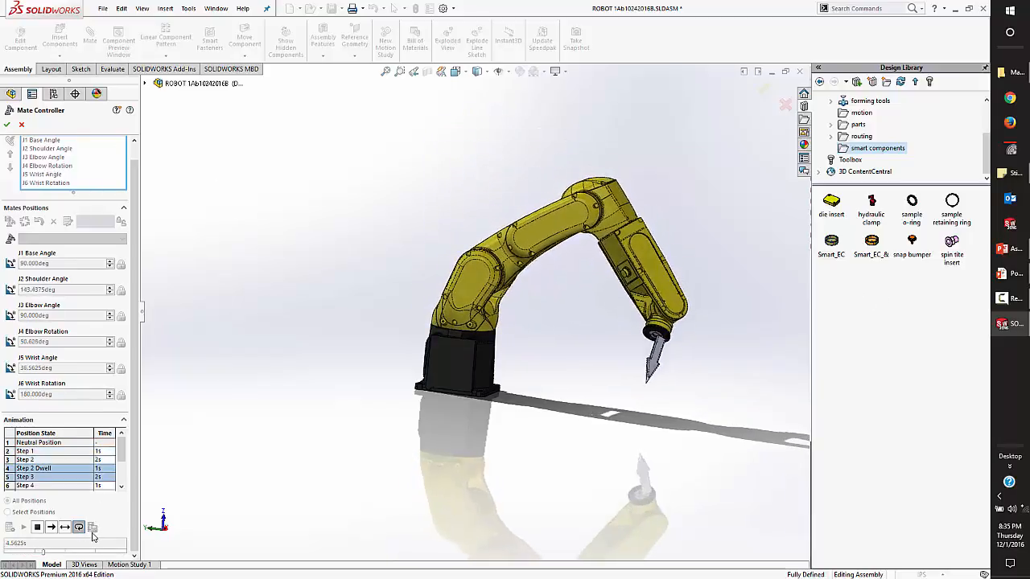
left_click(38, 528)
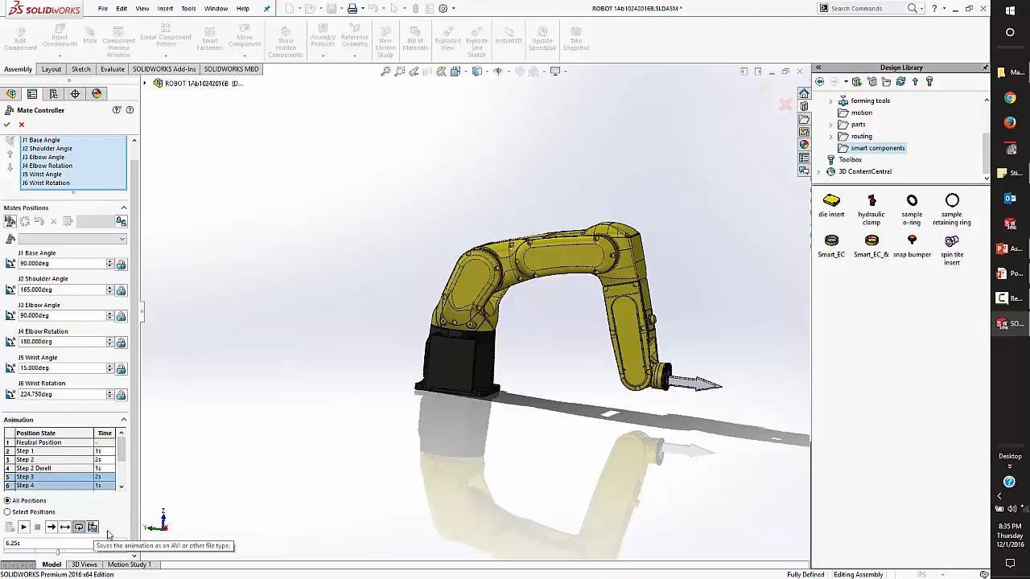
Leave the Completed mate controller without saving changes and switch to the PowerPoint slide show.
left_click(22, 125)
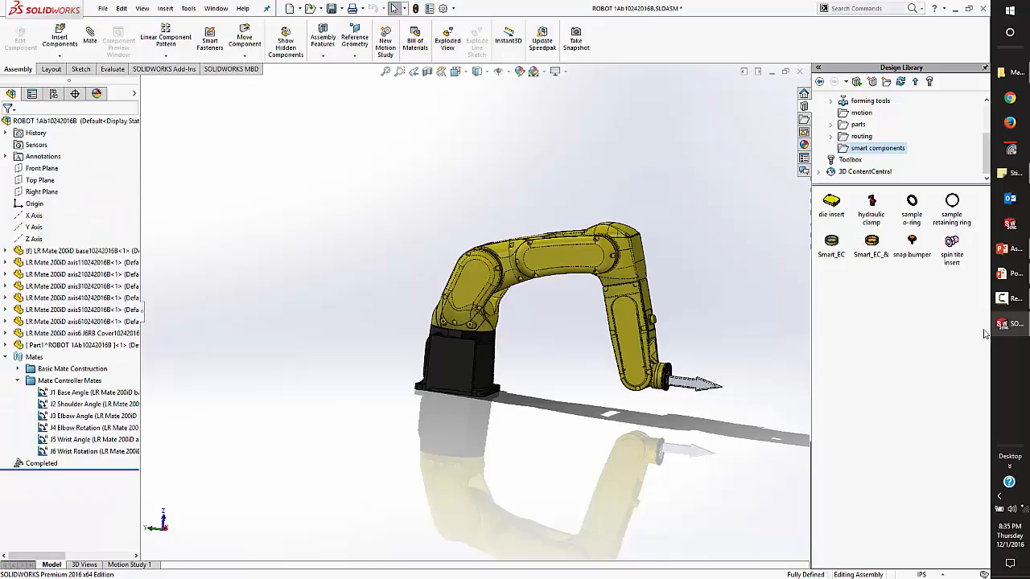
left_click(1004, 278)
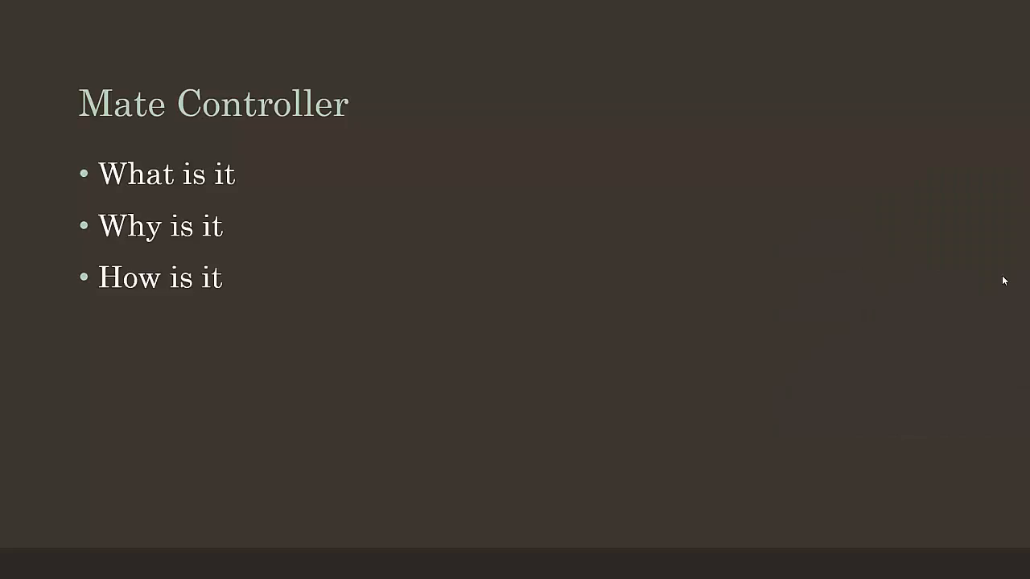